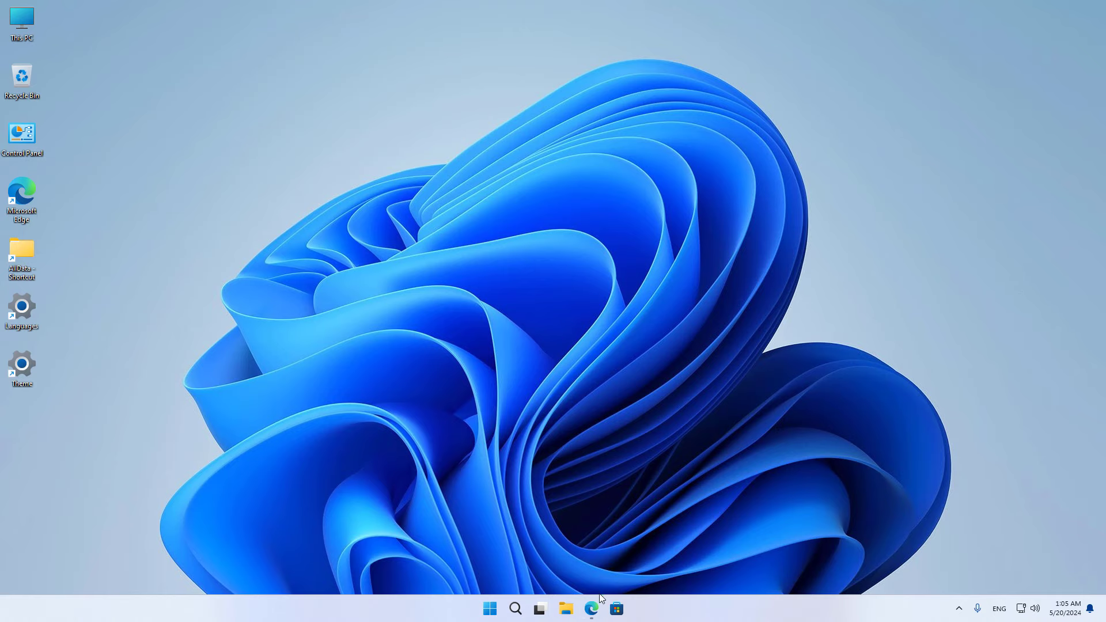
Open the web browser and search Google for "download visual studio"
{"action": "left_click", "coordinate": [592, 609]}
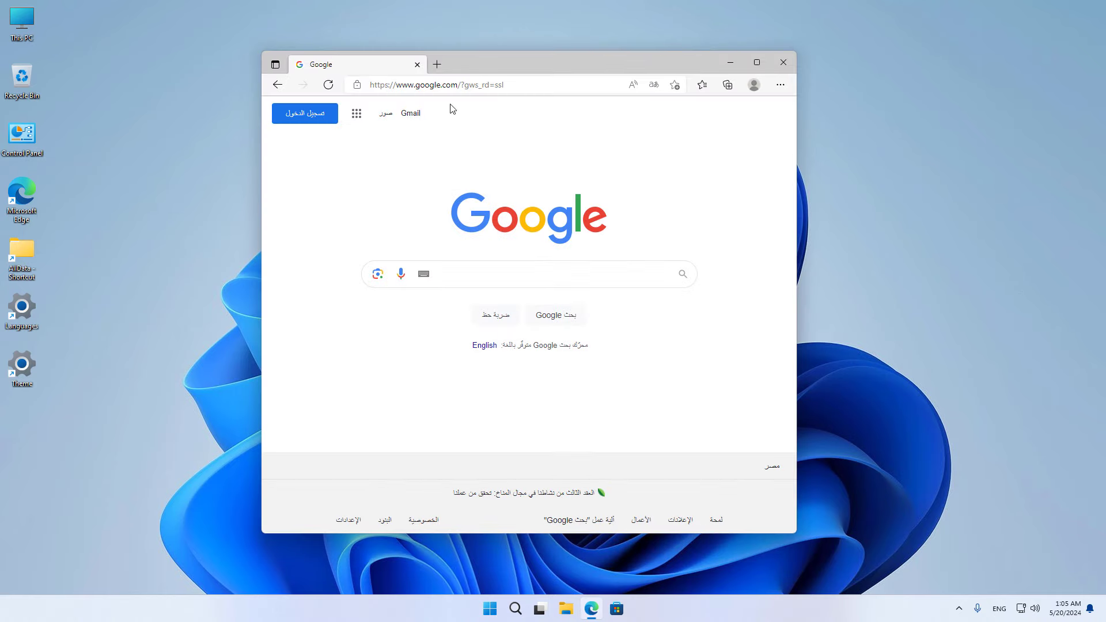
{"action": "left_click", "coordinate": [469, 277]}
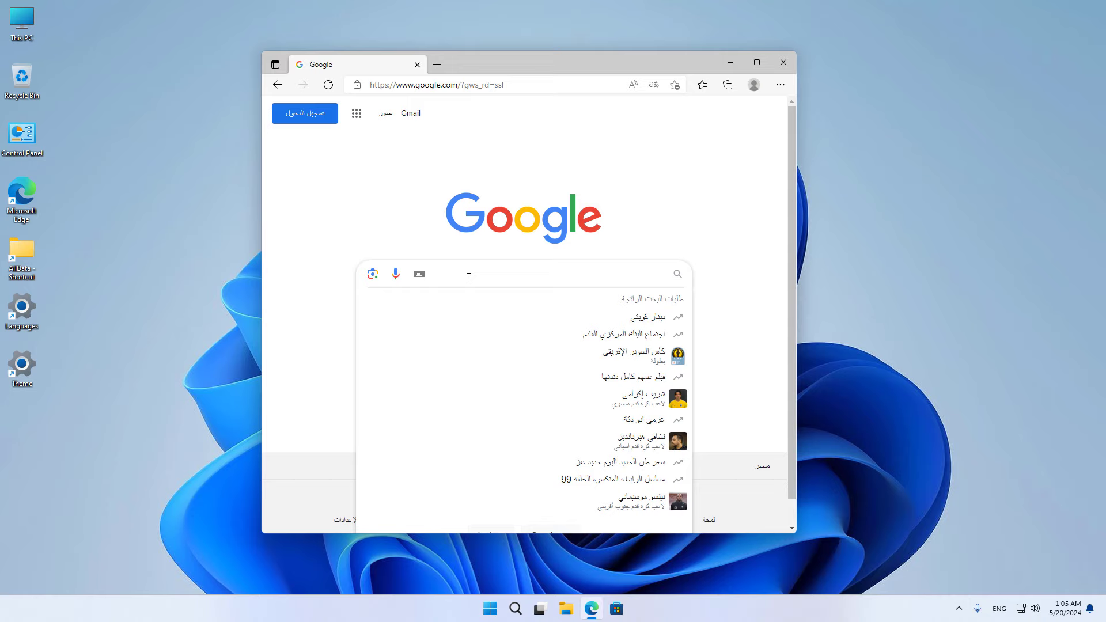
{"action": "type", "text": "dow"}
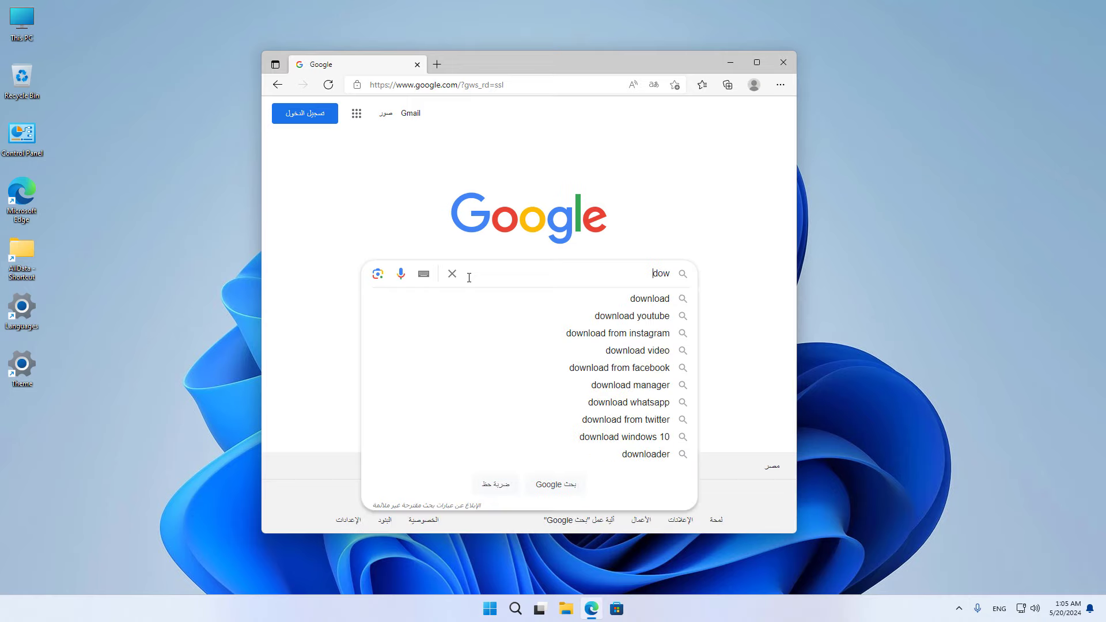
{"action": "type", "text": "nload visua"}
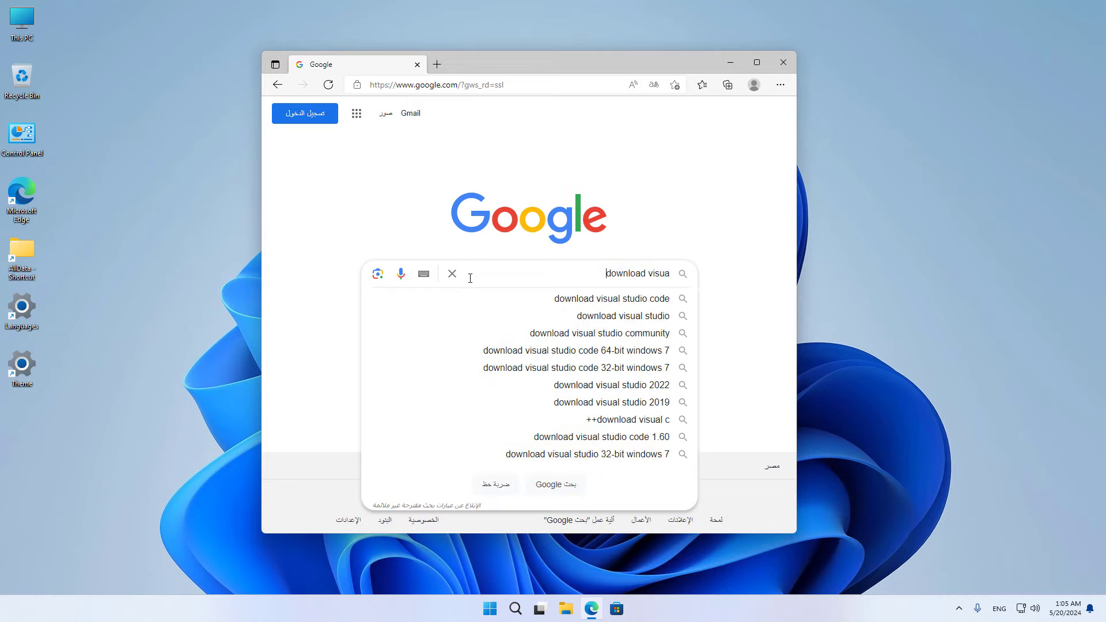
{"action": "type", "text": "l studio"}
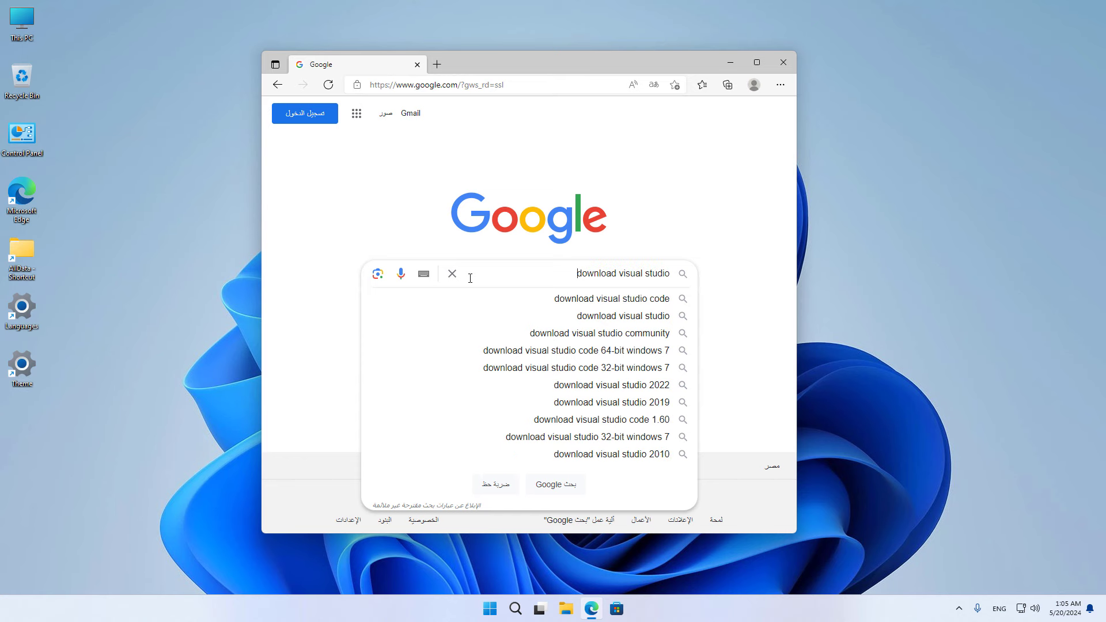
{"action": "key", "text": "Return"}
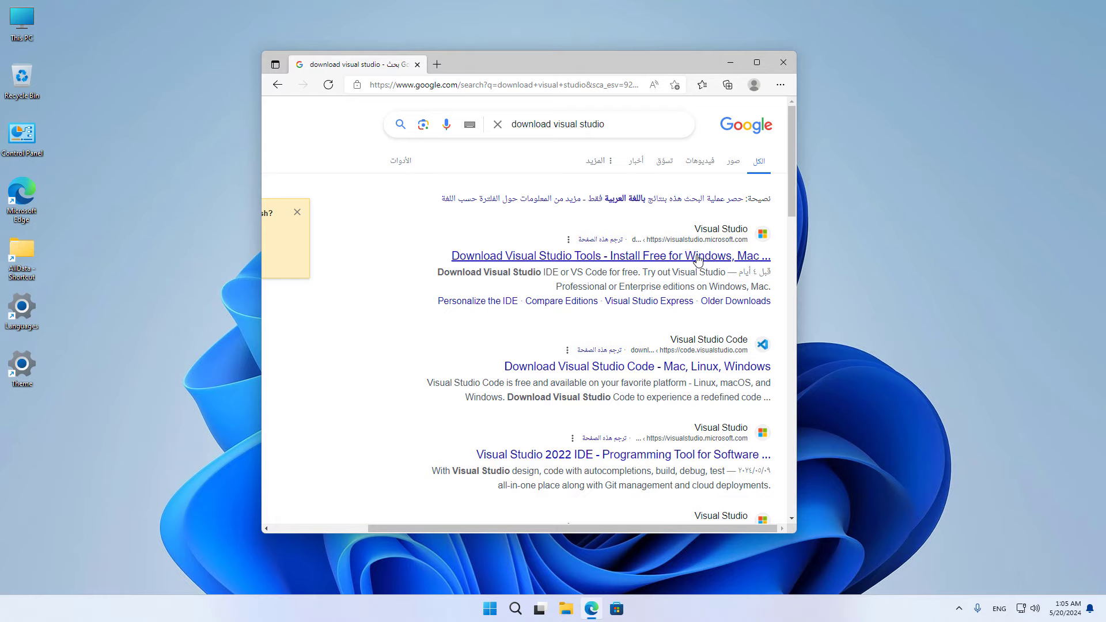
Open Microsoft's Visual Studio downloads page from the search results and download the free Visual Studio 2022 Community edition
{"action": "left_click", "coordinate": [698, 260]}
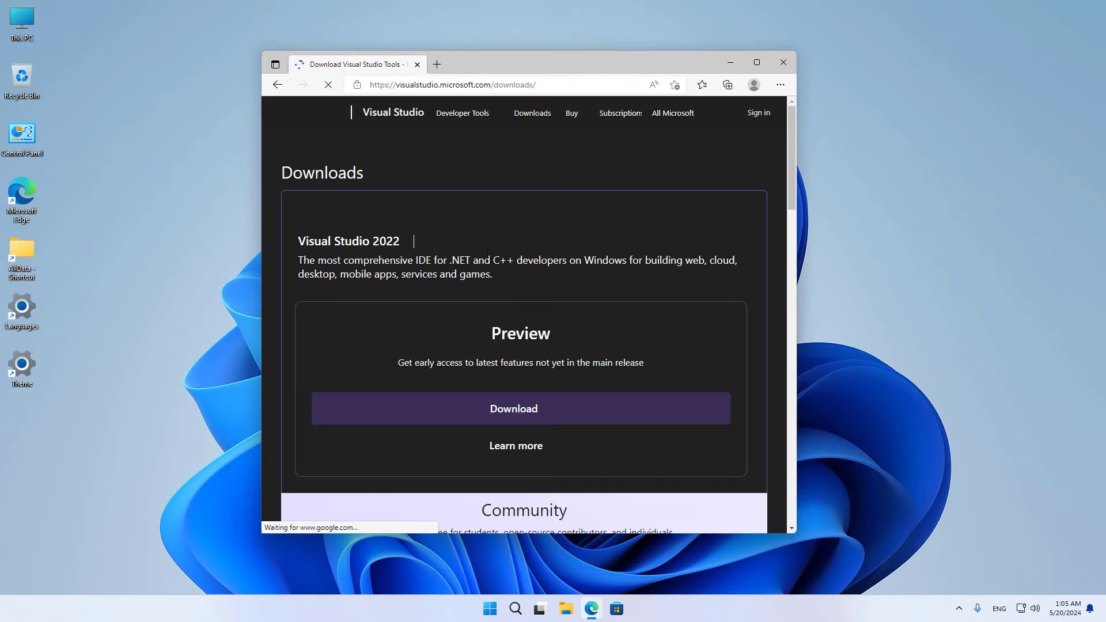
{"action": "double_click", "coordinate": [530, 60]}
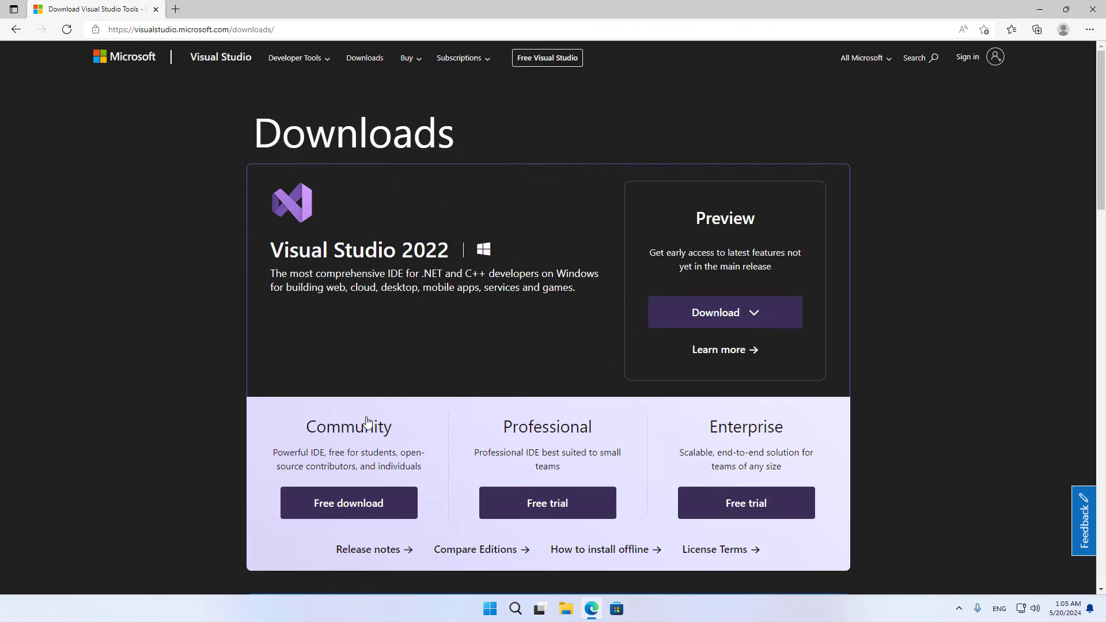
{"action": "left_click", "coordinate": [340, 505]}
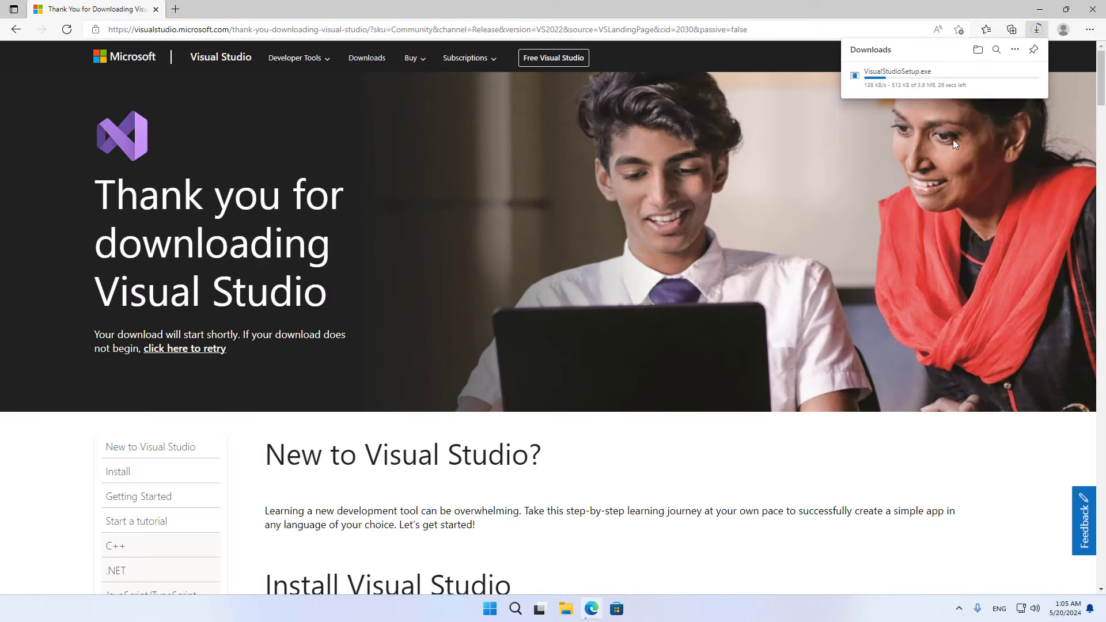
Run the downloaded VisualStudioSetup.exe, closing the browser, and continue past the installer's privacy and license terms notice
{"action": "mouse_move", "coordinate": [953, 65]}
{"action": "left_click_drag", "start_coordinate": [843, 6], "coordinate": [531, 63]}
{"action": "left_click", "coordinate": [731, 89]}
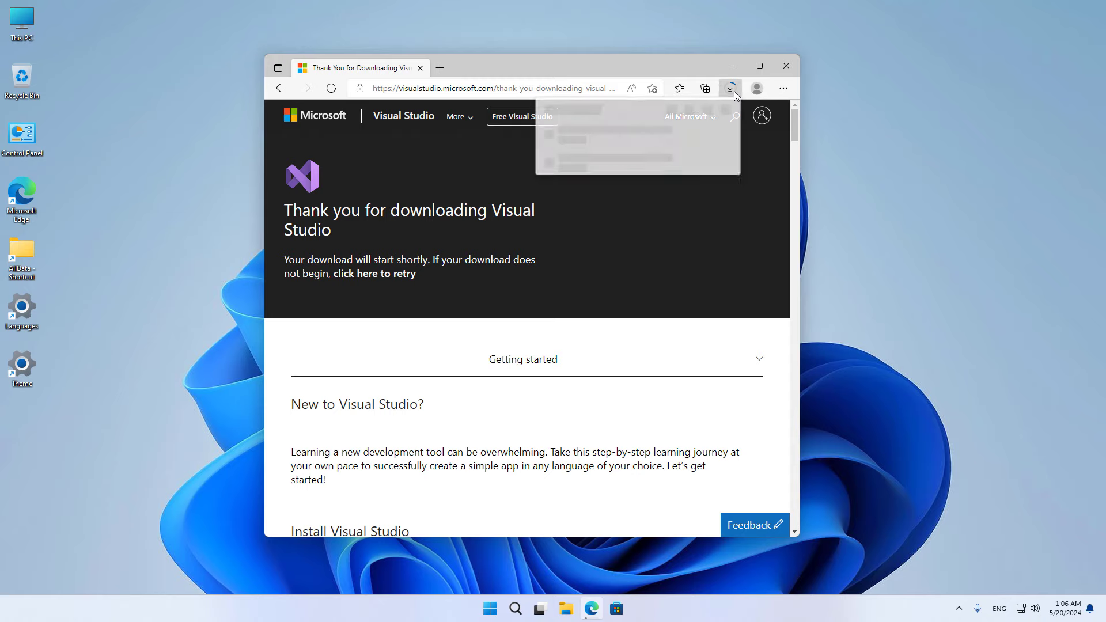
{"action": "mouse_move", "coordinate": [615, 141]}
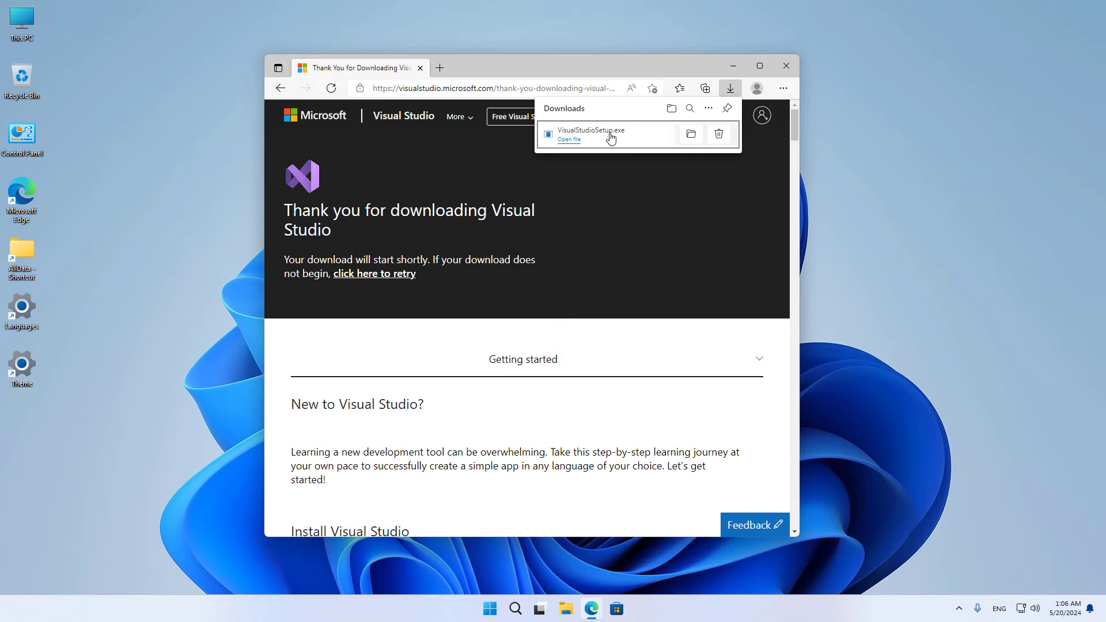
{"action": "left_click", "coordinate": [587, 138]}
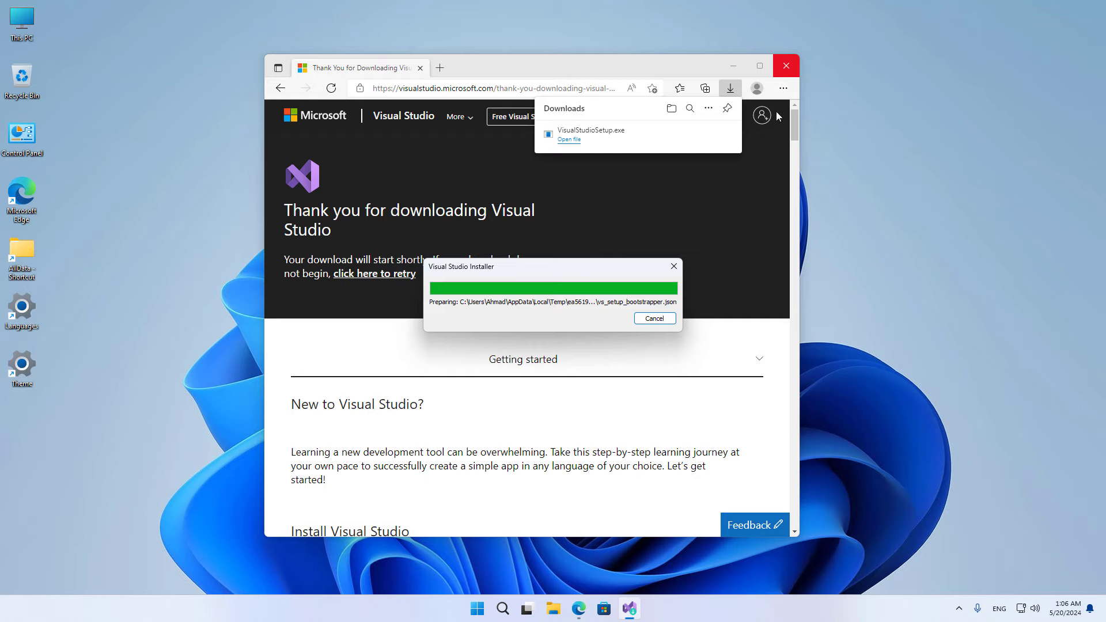
{"action": "left_click", "coordinate": [793, 68]}
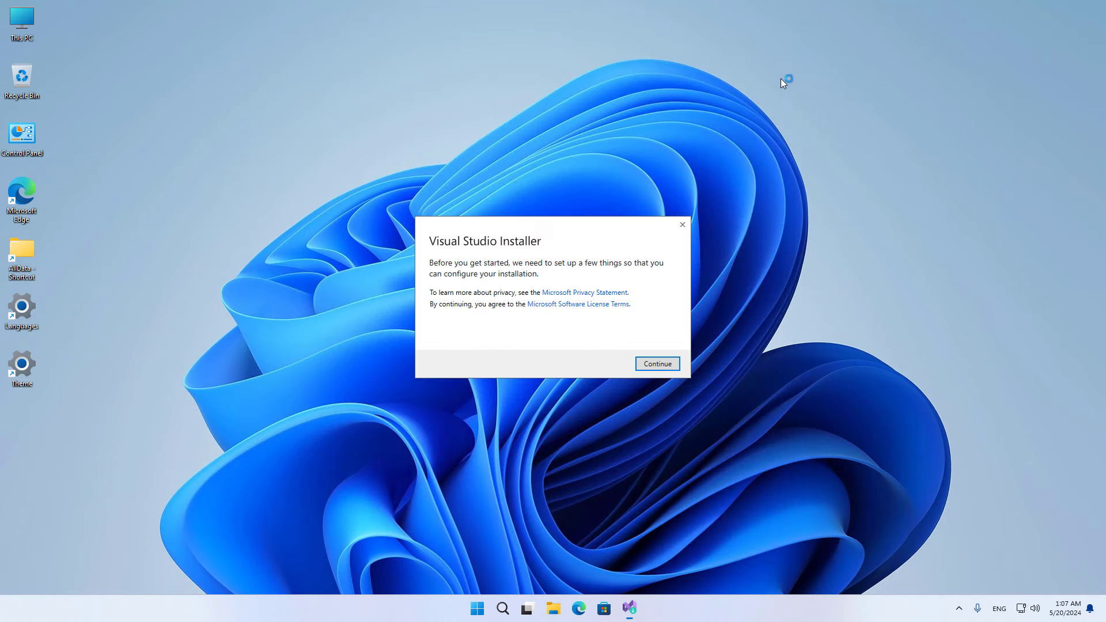
{"action": "left_click", "coordinate": [649, 363]}
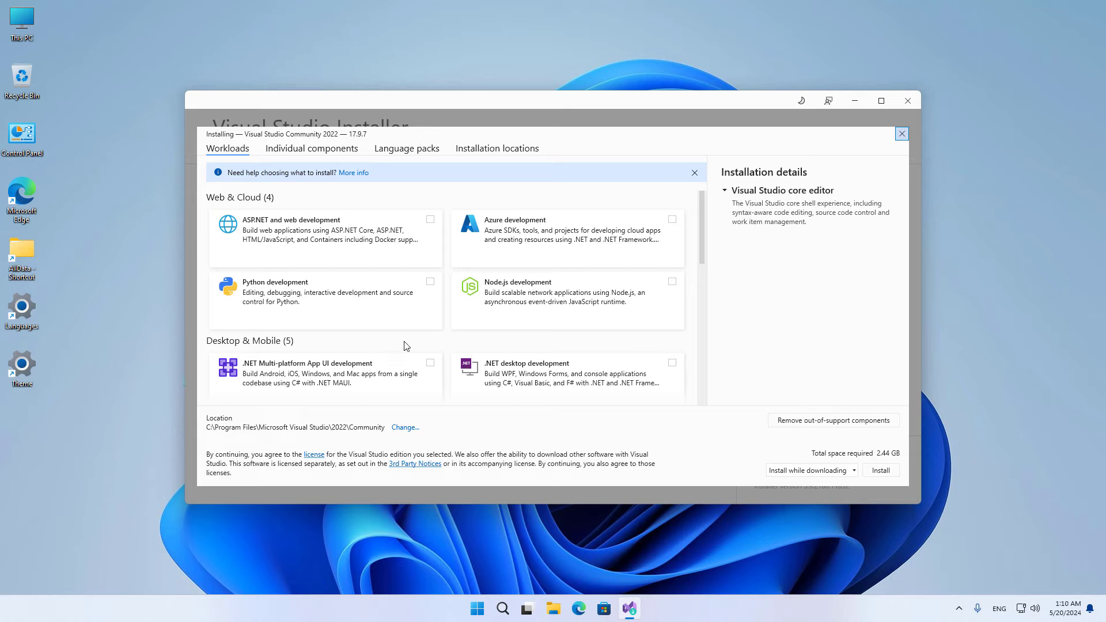
Include the .NET Multi-platform App UI development workload in the installation
{"action": "scroll", "coordinate": [385, 357], "scroll_direction": "down", "scroll_amount": 1}
{"action": "scroll", "coordinate": [410, 335], "scroll_direction": "up", "scroll_amount": 1}
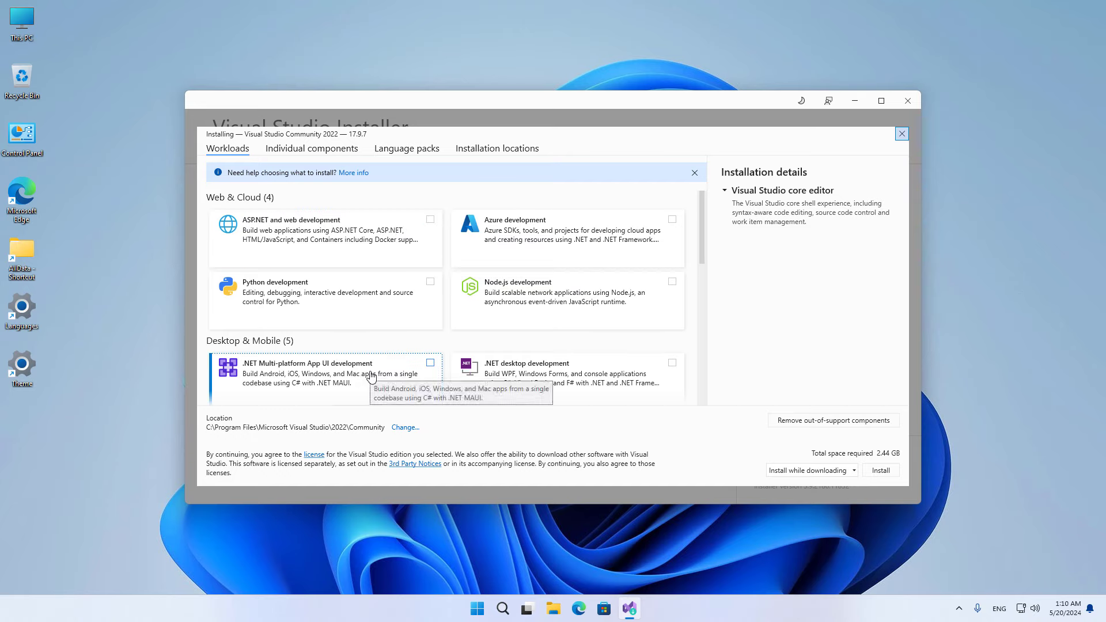
{"action": "left_click", "coordinate": [431, 363]}
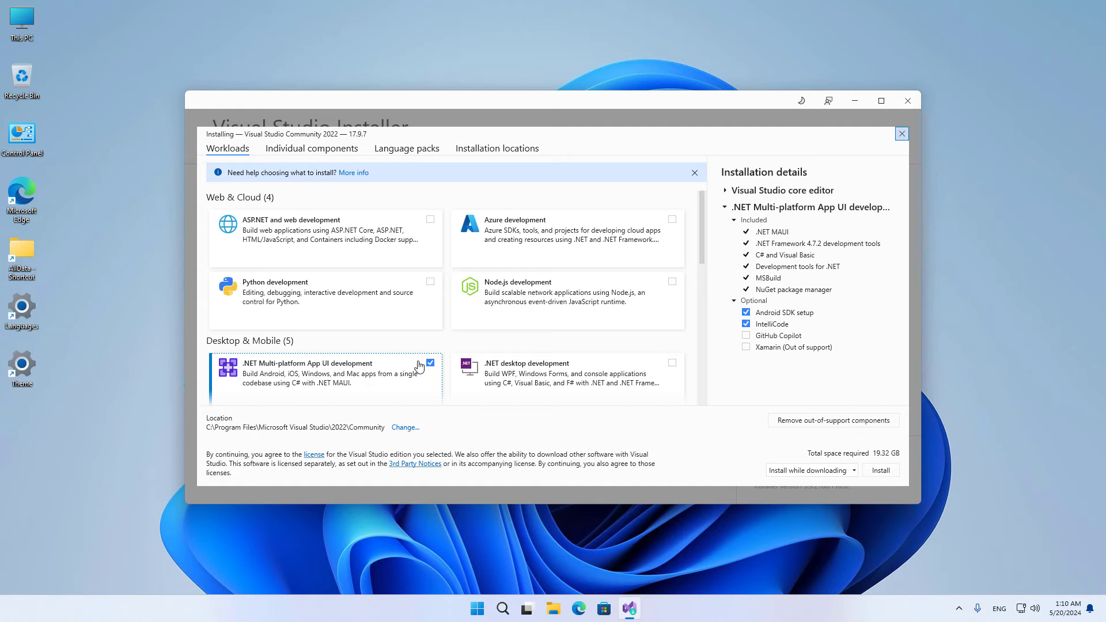
Add the ASP.NET and web development, .NET desktop development, and Desktop development with C++ workloads
{"action": "left_click", "coordinate": [395, 240]}
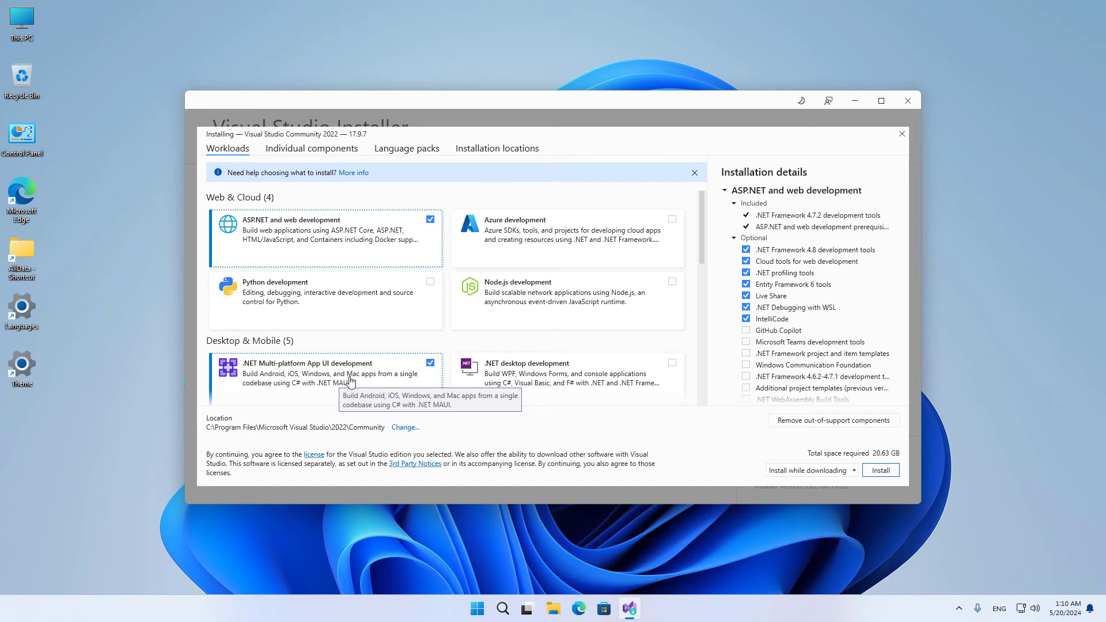
{"action": "left_click", "coordinate": [518, 371]}
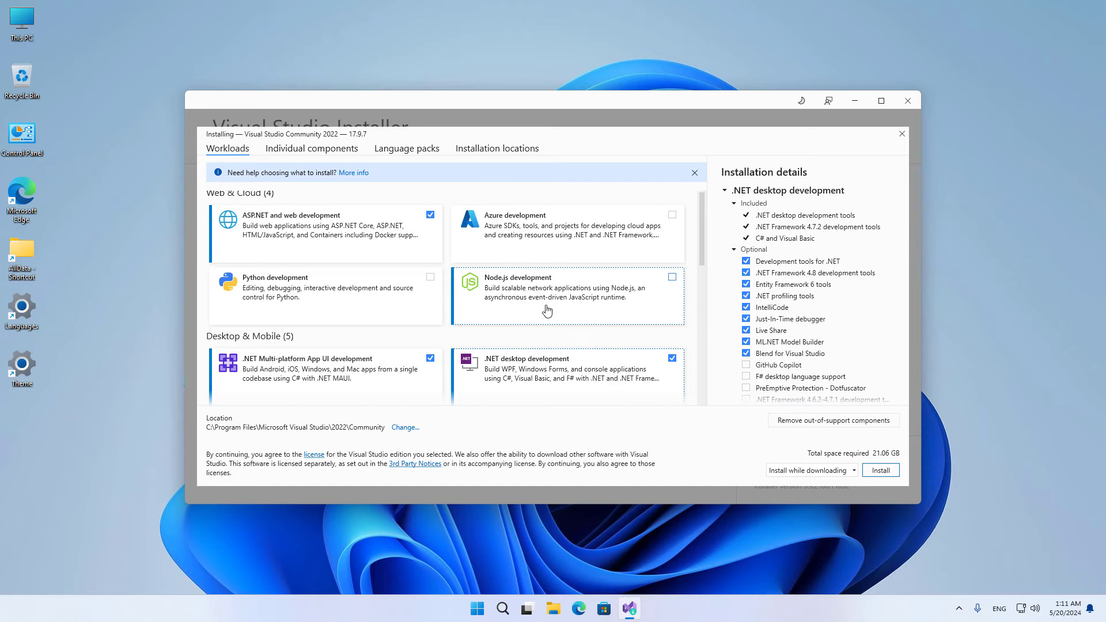
{"action": "scroll", "coordinate": [534, 363], "scroll_direction": "down", "scroll_amount": 3}
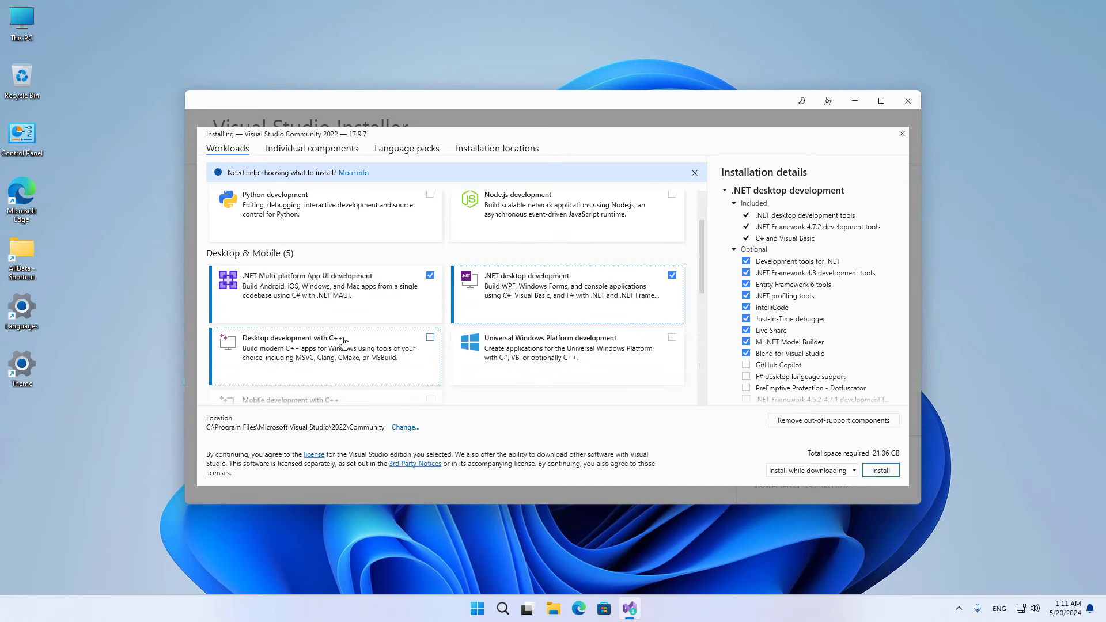
{"action": "left_click", "coordinate": [301, 345]}
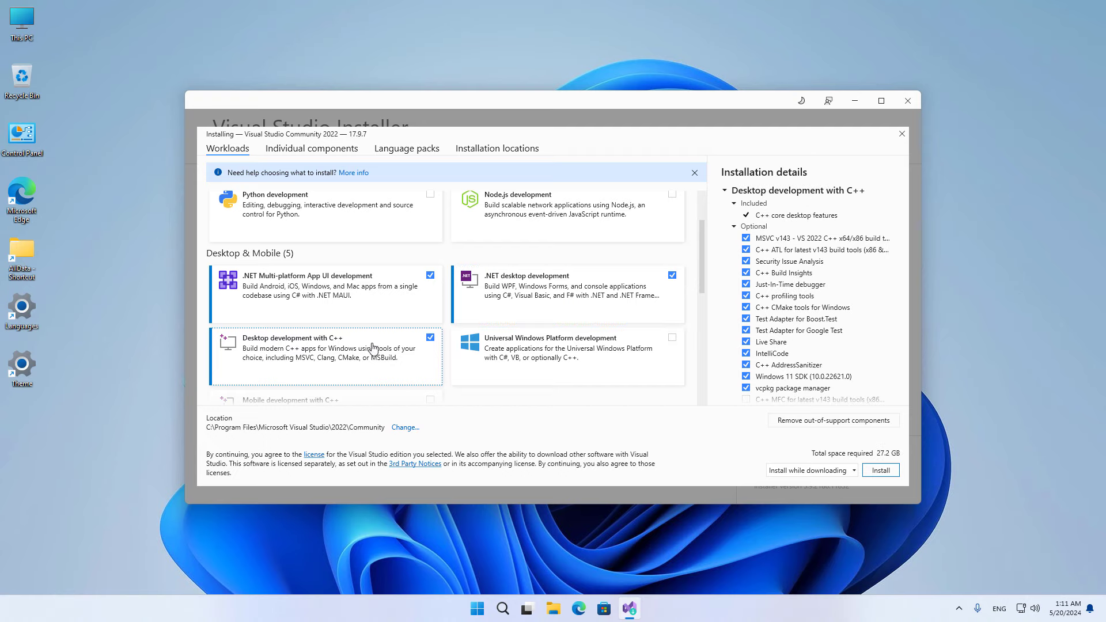
Add the Mobile development with C++ workload, look through the remaining toolsets, and remove that workload again
{"action": "scroll", "coordinate": [361, 357], "scroll_direction": "down", "scroll_amount": 5}
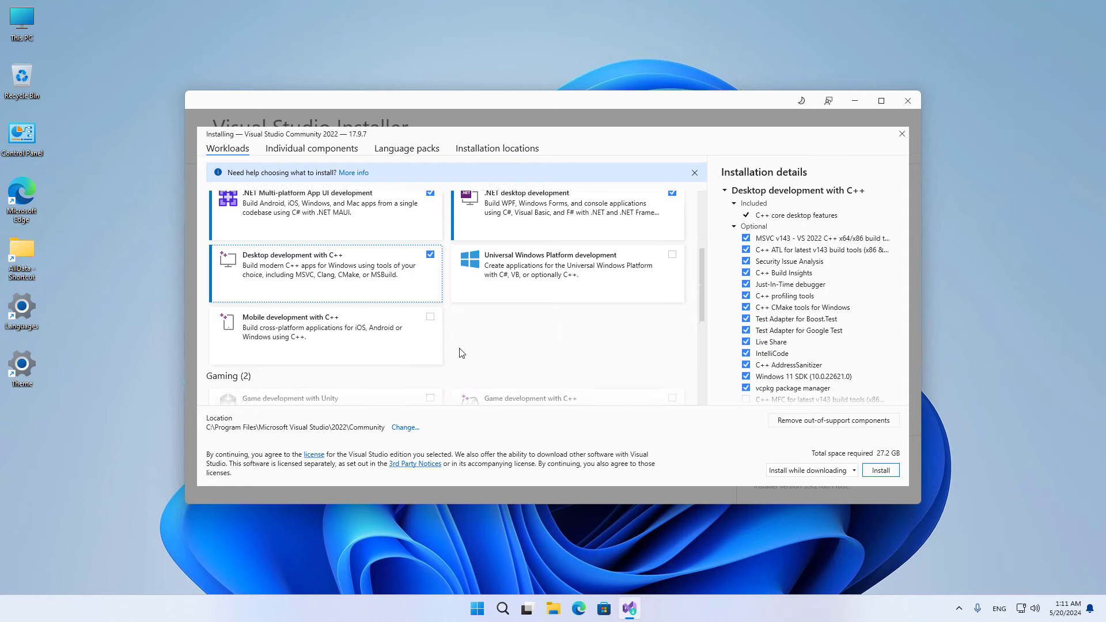
{"action": "scroll", "coordinate": [483, 328], "scroll_direction": "up", "scroll_amount": 1}
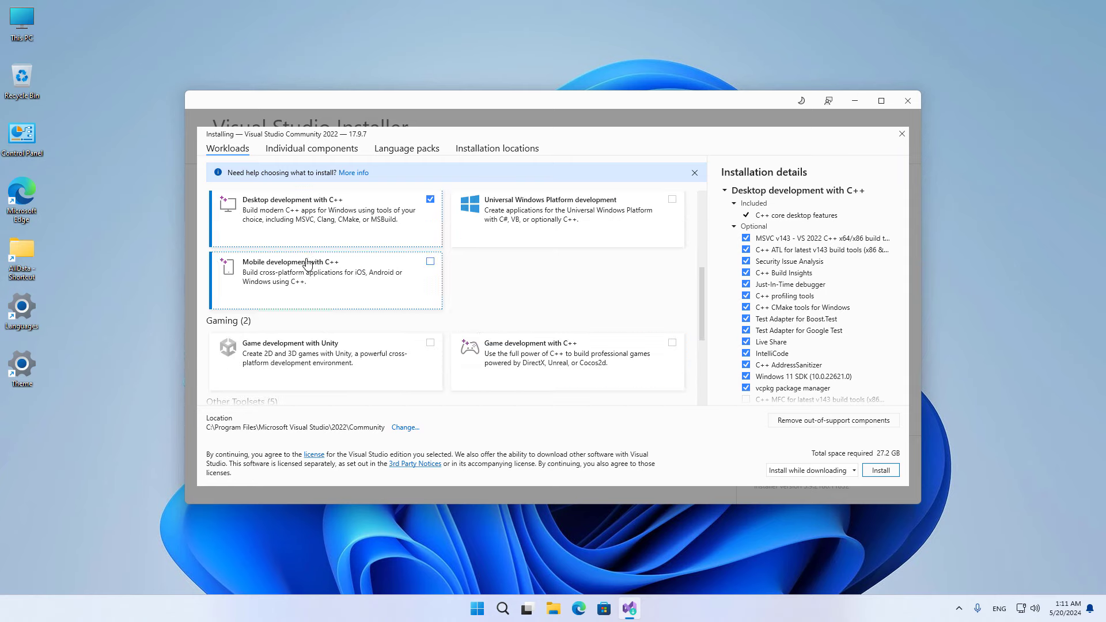
{"action": "left_click", "coordinate": [404, 270]}
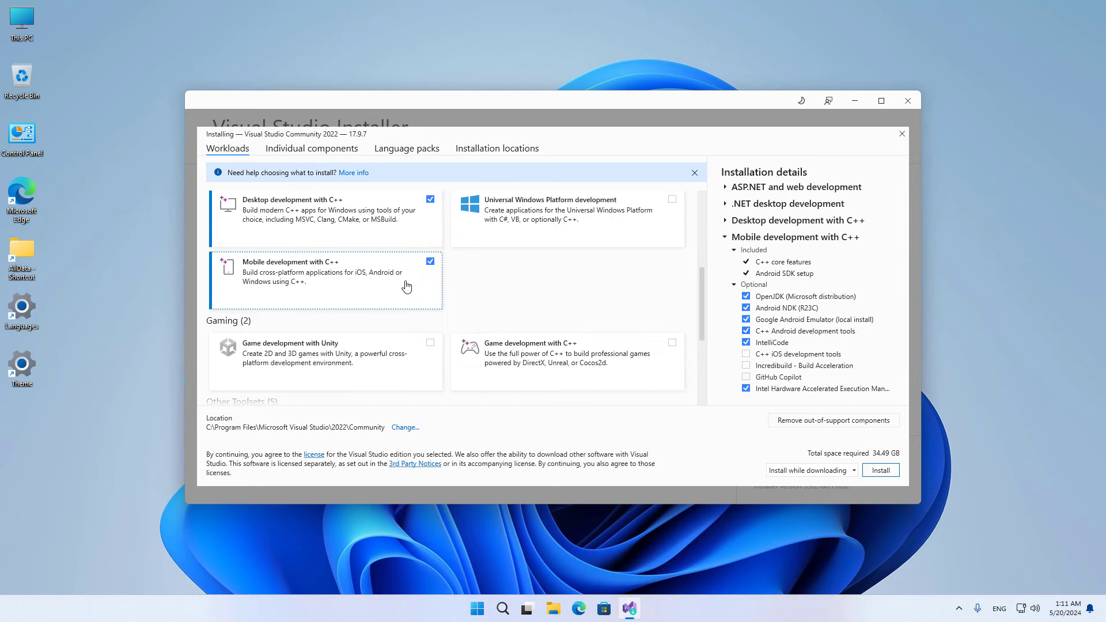
{"action": "scroll", "coordinate": [410, 297], "scroll_direction": "down", "scroll_amount": 4}
{"action": "scroll", "coordinate": [403, 342], "scroll_direction": "down", "scroll_amount": 3}
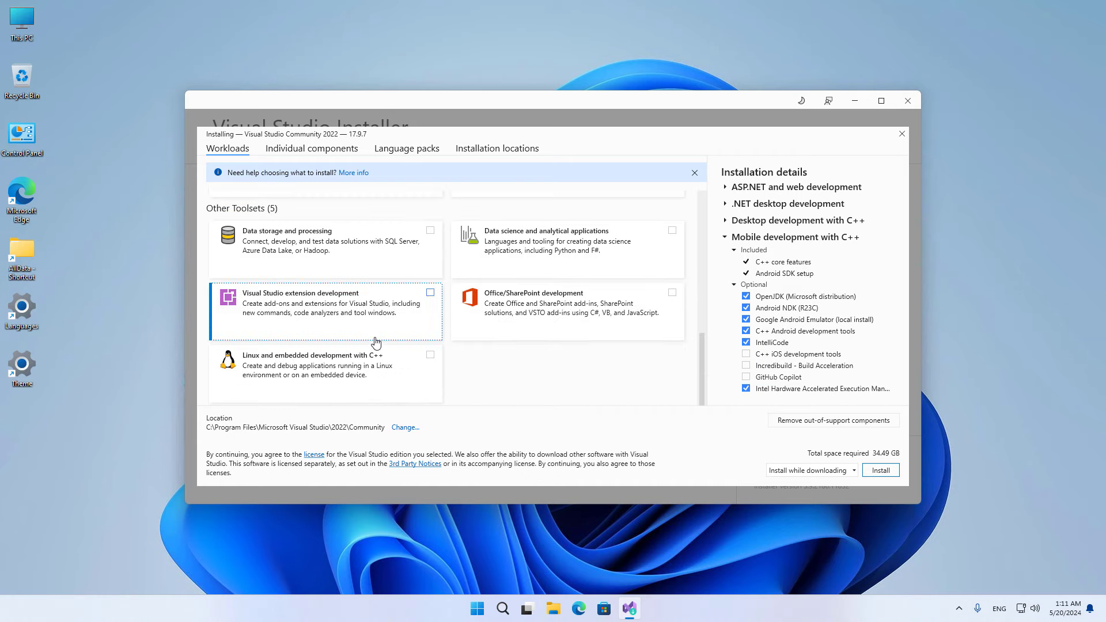
{"action": "scroll", "coordinate": [454, 354], "scroll_direction": "up", "scroll_amount": 6}
{"action": "scroll", "coordinate": [454, 354], "scroll_direction": "up", "scroll_amount": 4}
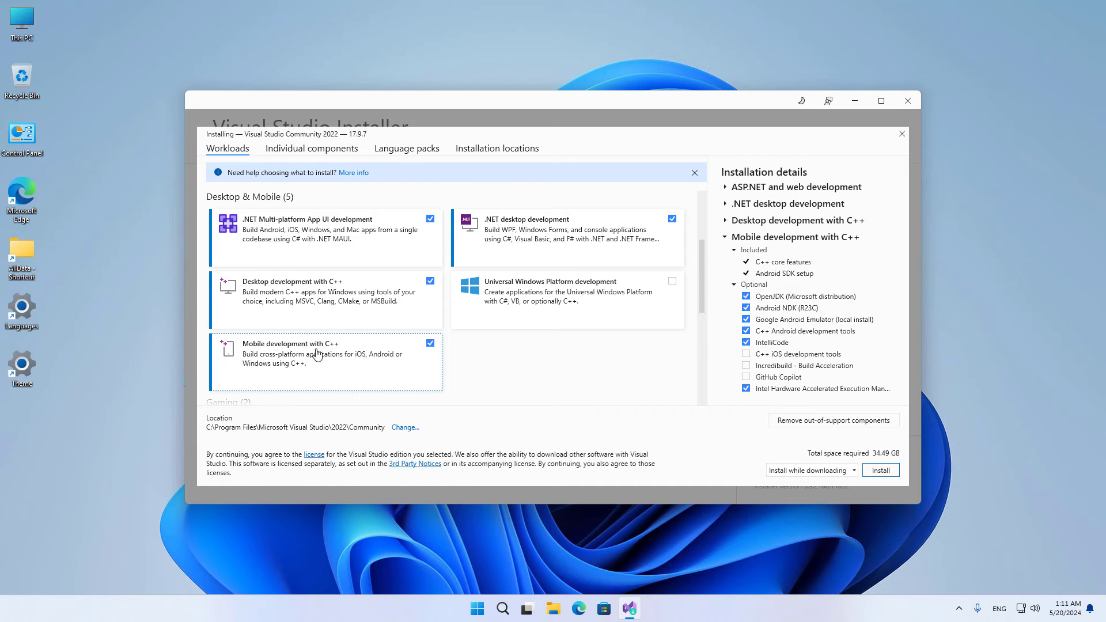
{"action": "left_click", "coordinate": [330, 351]}
Remove the .NET desktop development, ASP.NET and web development, and Desktop development with C++ workloads from the selection
{"action": "scroll", "coordinate": [554, 362], "scroll_direction": "up", "scroll_amount": 2}
{"action": "scroll", "coordinate": [554, 362], "scroll_direction": "up", "scroll_amount": 1}
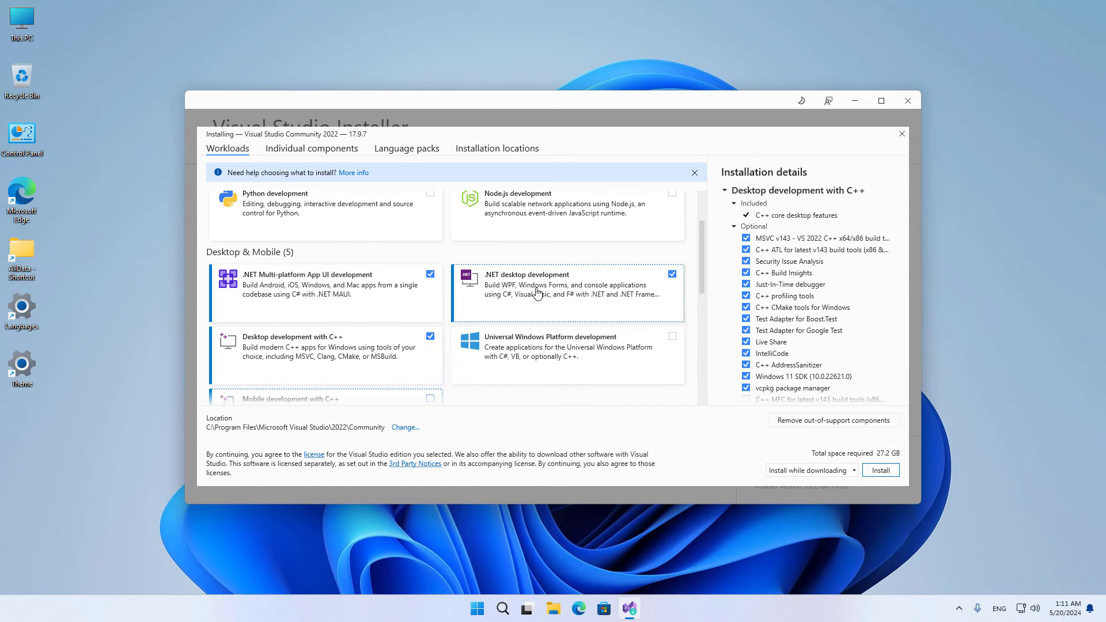
{"action": "scroll", "coordinate": [540, 295], "scroll_direction": "up", "scroll_amount": 3}
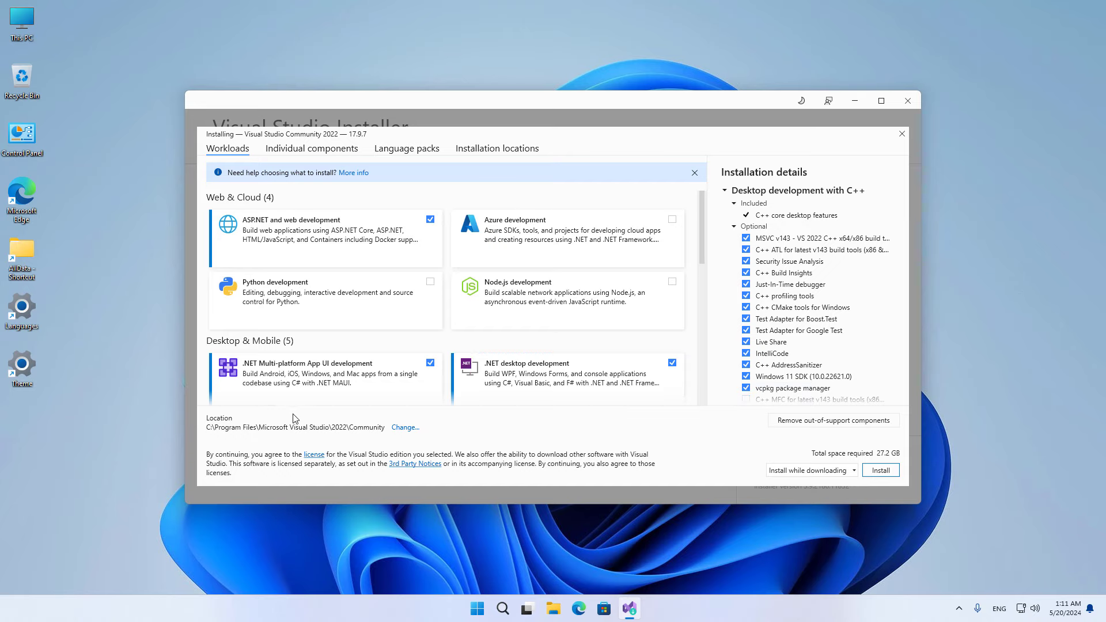
{"action": "left_click", "coordinate": [672, 362]}
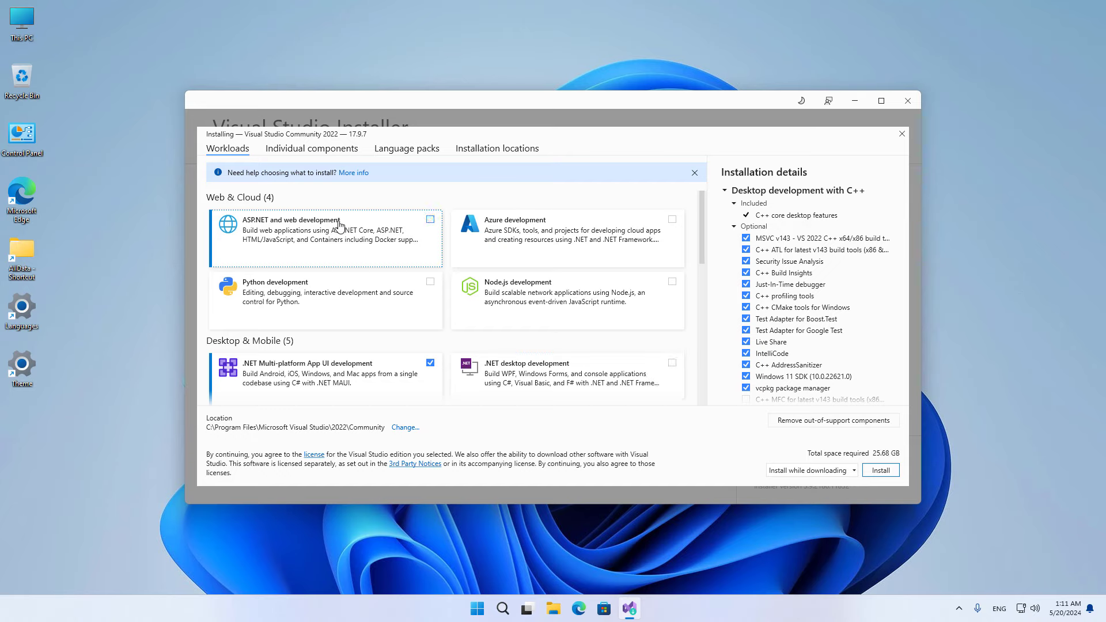
{"action": "scroll", "coordinate": [400, 311], "scroll_direction": "down", "scroll_amount": 2}
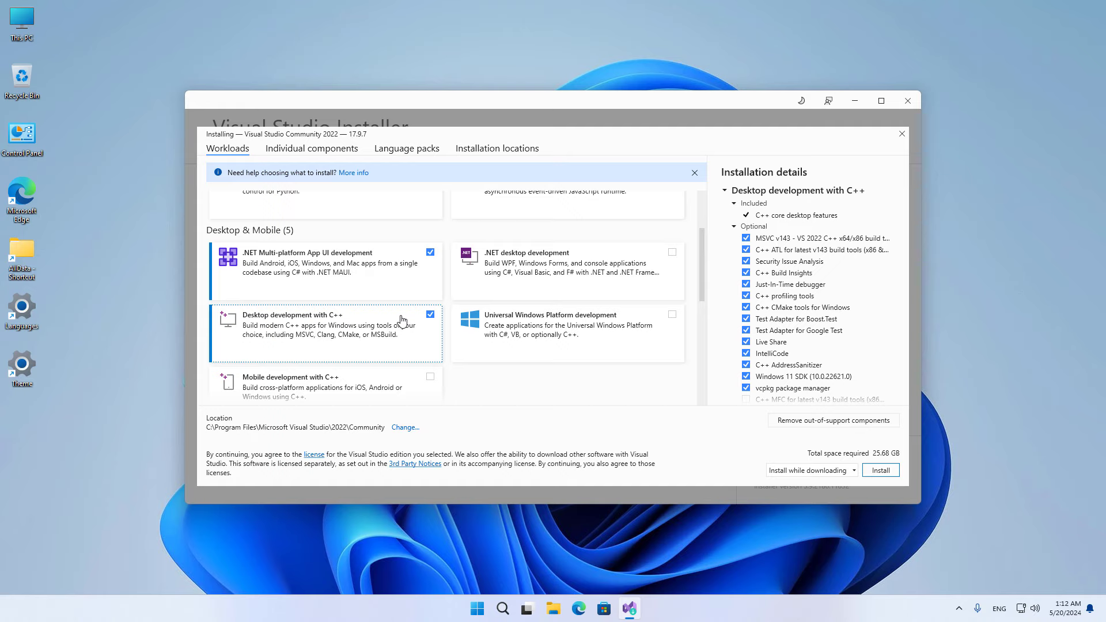
{"action": "left_click", "coordinate": [401, 320]}
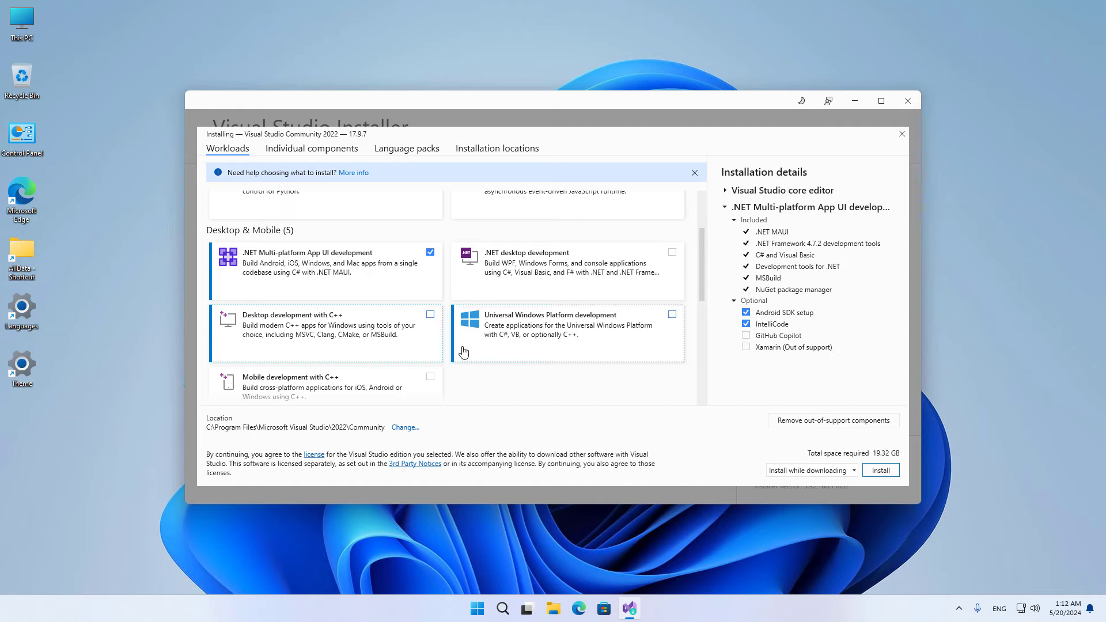
{"action": "left_click", "coordinate": [408, 321]}
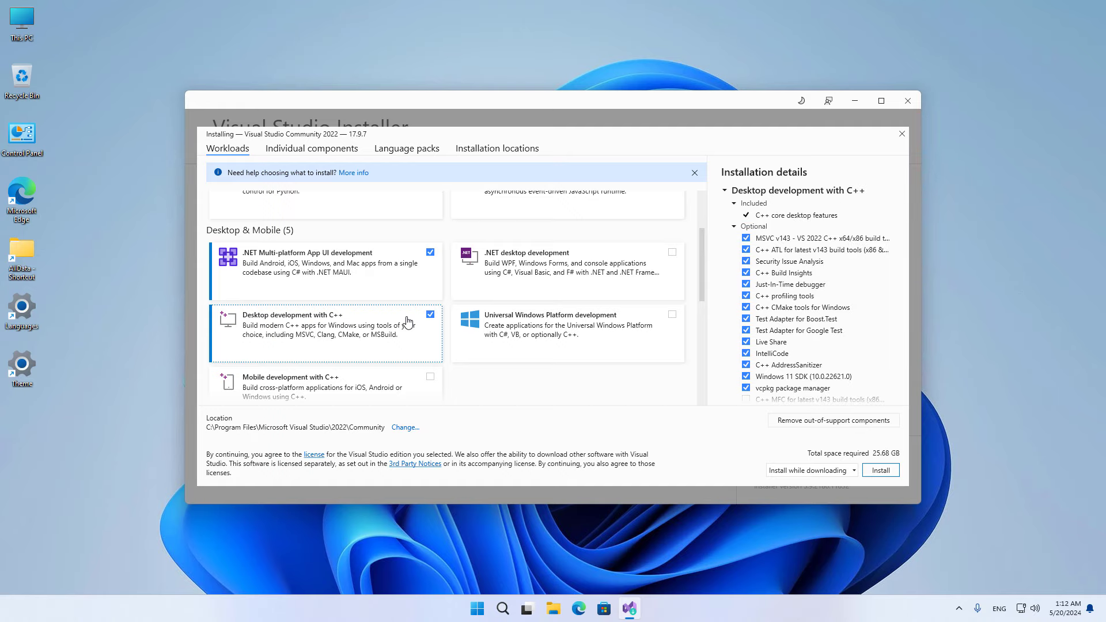
{"action": "left_click", "coordinate": [408, 321]}
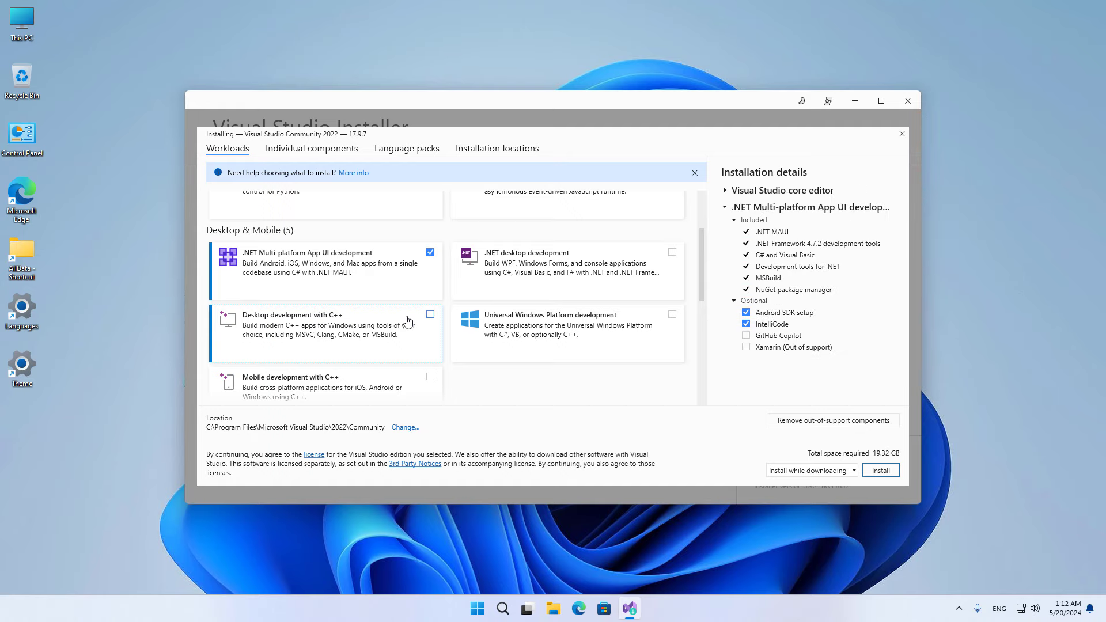
{"action": "left_click", "coordinate": [408, 322]}
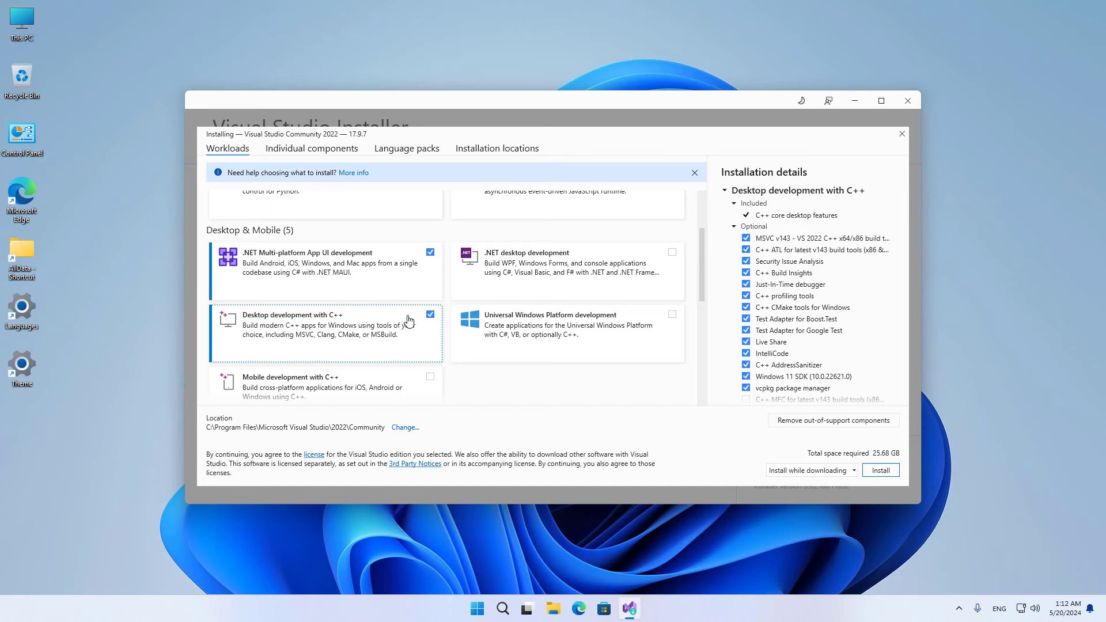
{"action": "left_click", "coordinate": [408, 321]}
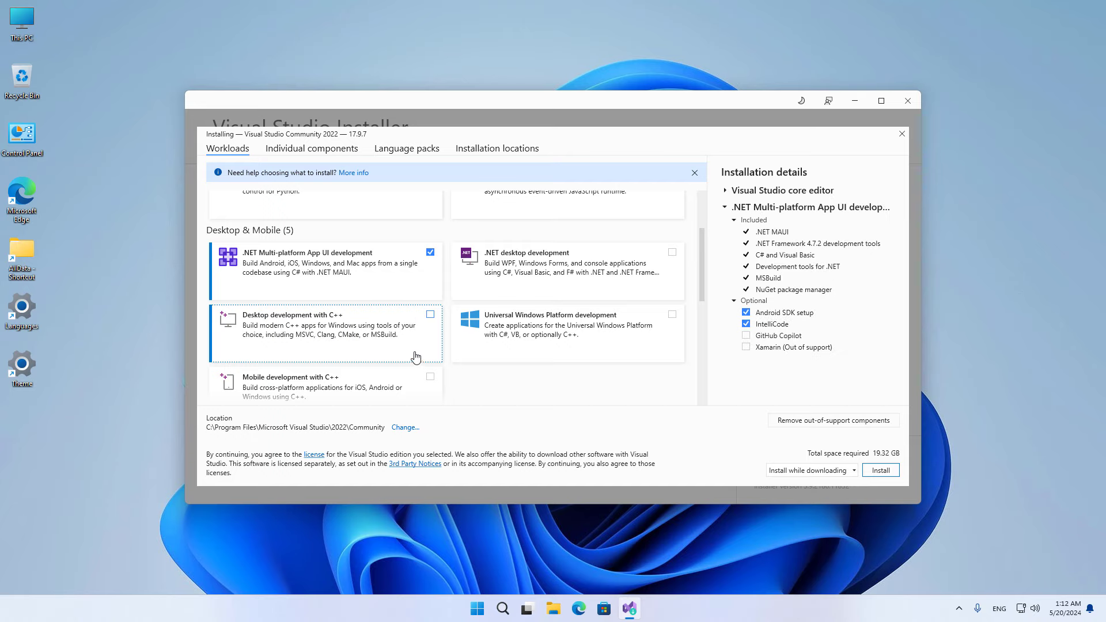
{"action": "left_click", "coordinate": [392, 325]}
{"action": "left_click", "coordinate": [392, 326]}
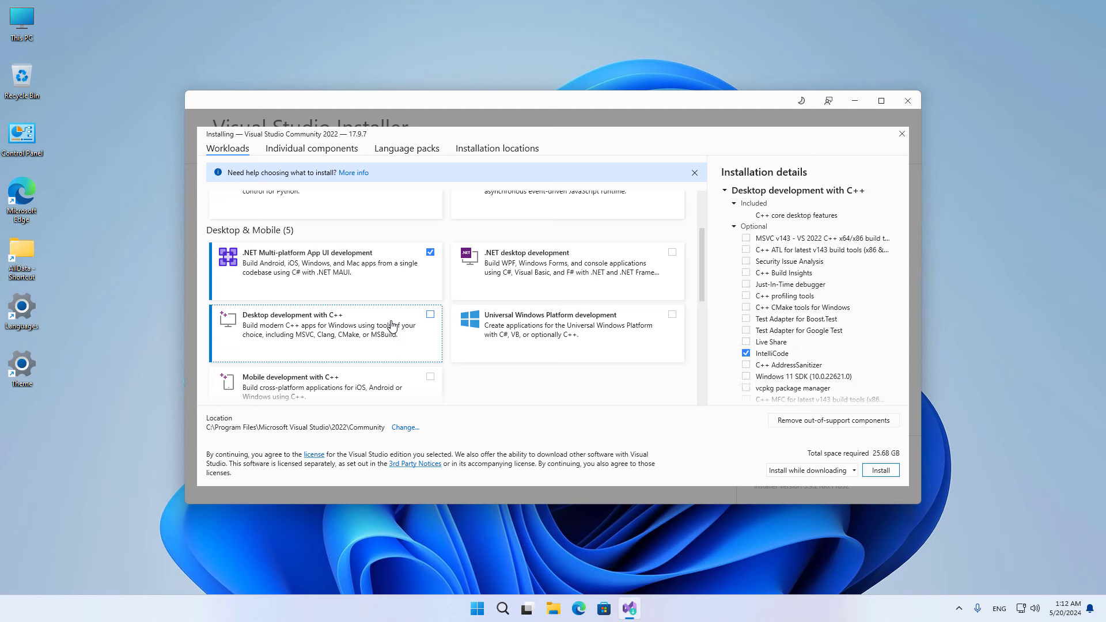
Add the ASP.NET and web development and .NET desktop development workloads to the installation selection
{"action": "scroll", "coordinate": [392, 305], "scroll_direction": "up", "scroll_amount": 2}
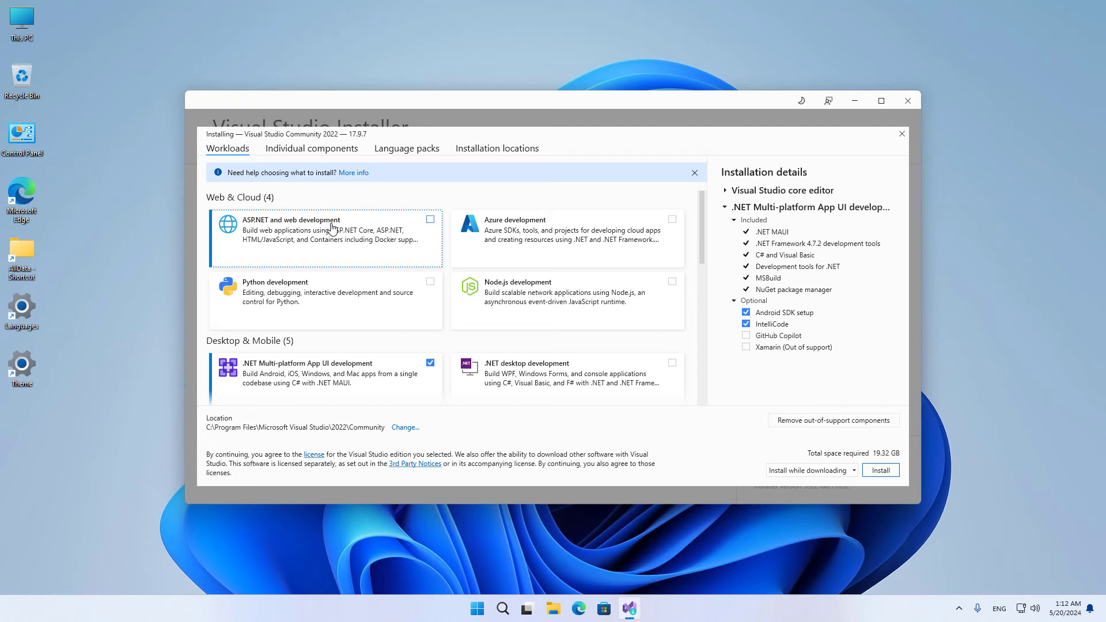
{"action": "left_click", "coordinate": [332, 227]}
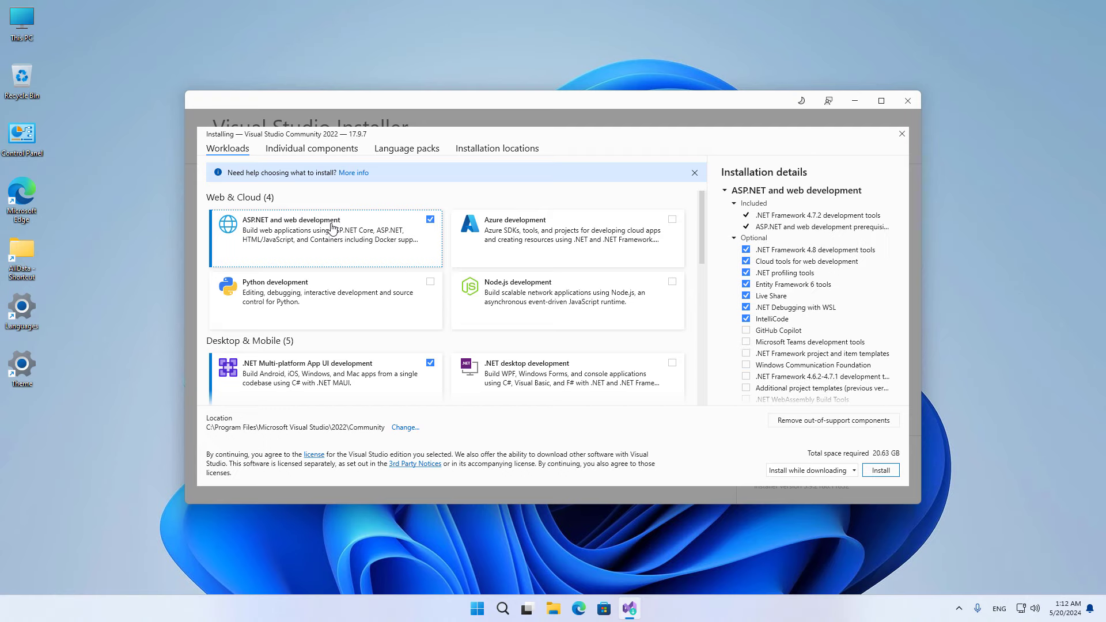
{"action": "left_click", "coordinate": [542, 373]}
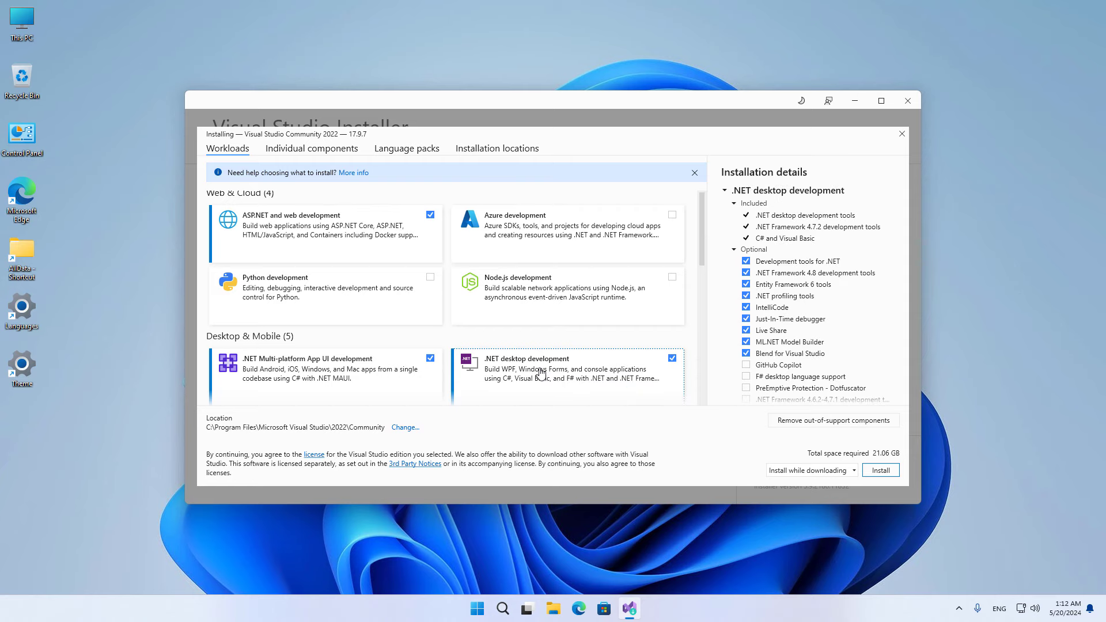
Add the Desktop development with C++ workload and remove it from the selection again
{"action": "scroll", "coordinate": [542, 374], "scroll_direction": "down", "scroll_amount": 2}
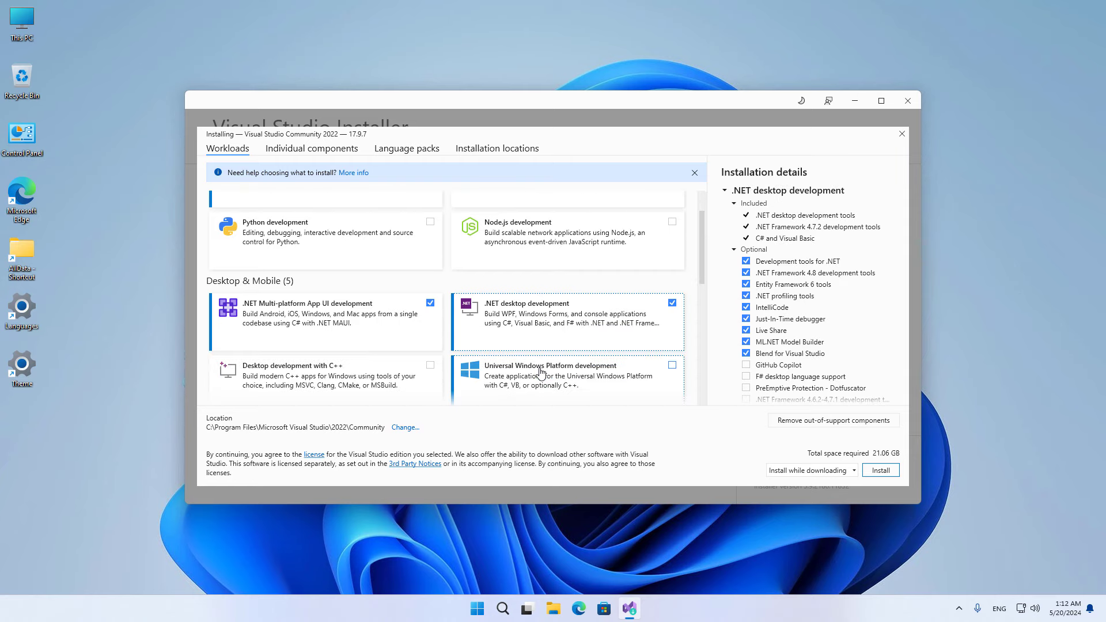
{"action": "left_click", "coordinate": [358, 375]}
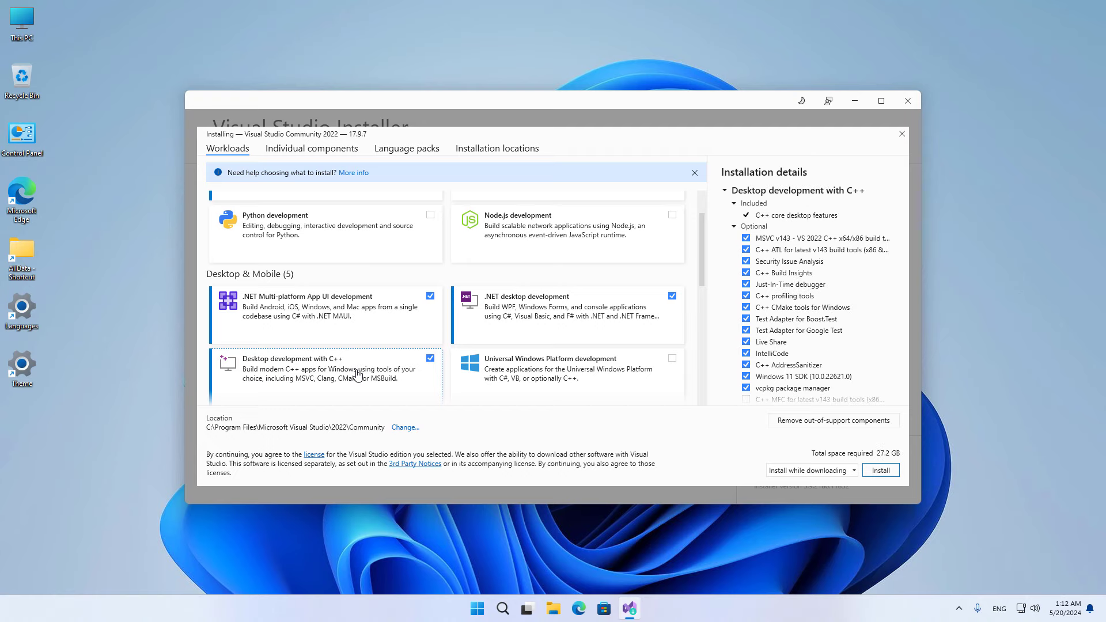
{"action": "left_click", "coordinate": [358, 375]}
{"action": "left_click", "coordinate": [334, 373]}
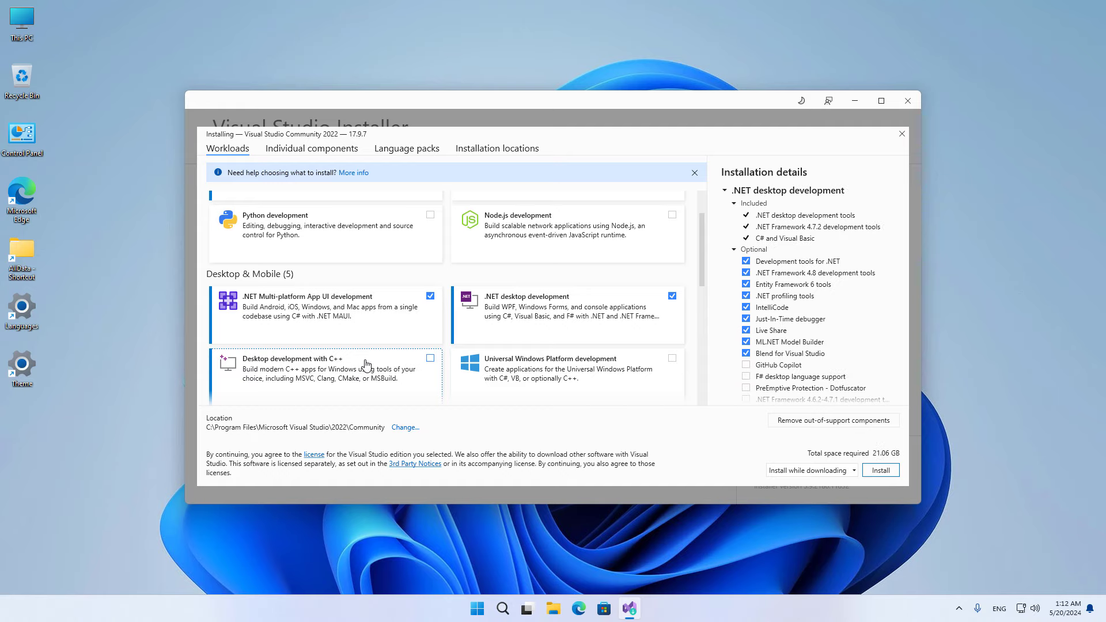
Review the selected workloads and the available language packs before installing
{"action": "scroll", "coordinate": [394, 359], "scroll_direction": "up", "scroll_amount": 1}
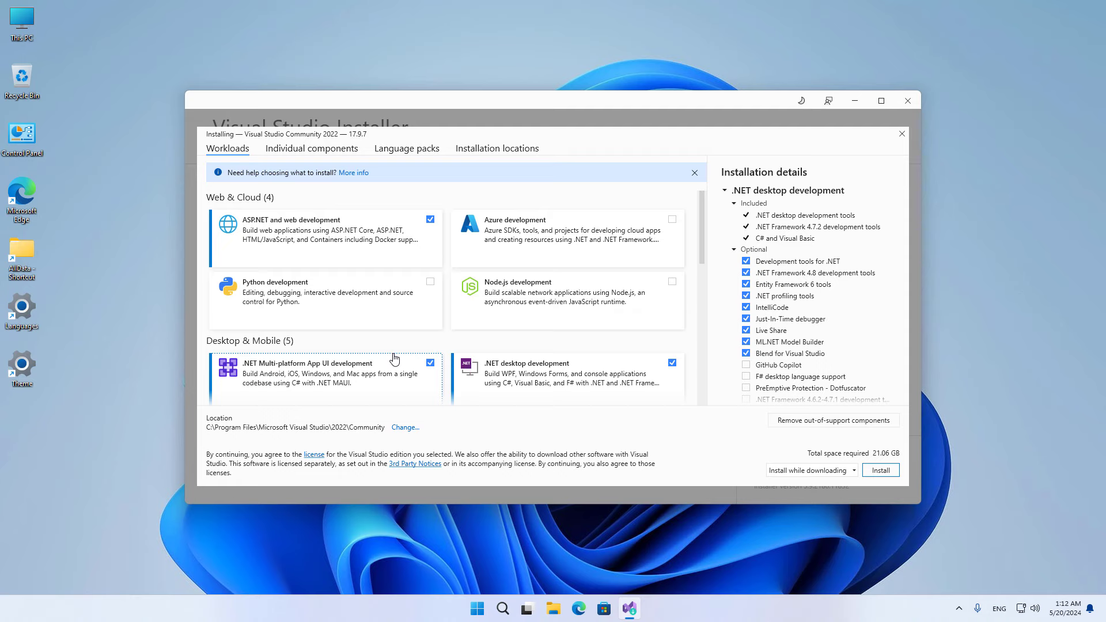
{"action": "scroll", "coordinate": [394, 360], "scroll_direction": "down", "scroll_amount": 2}
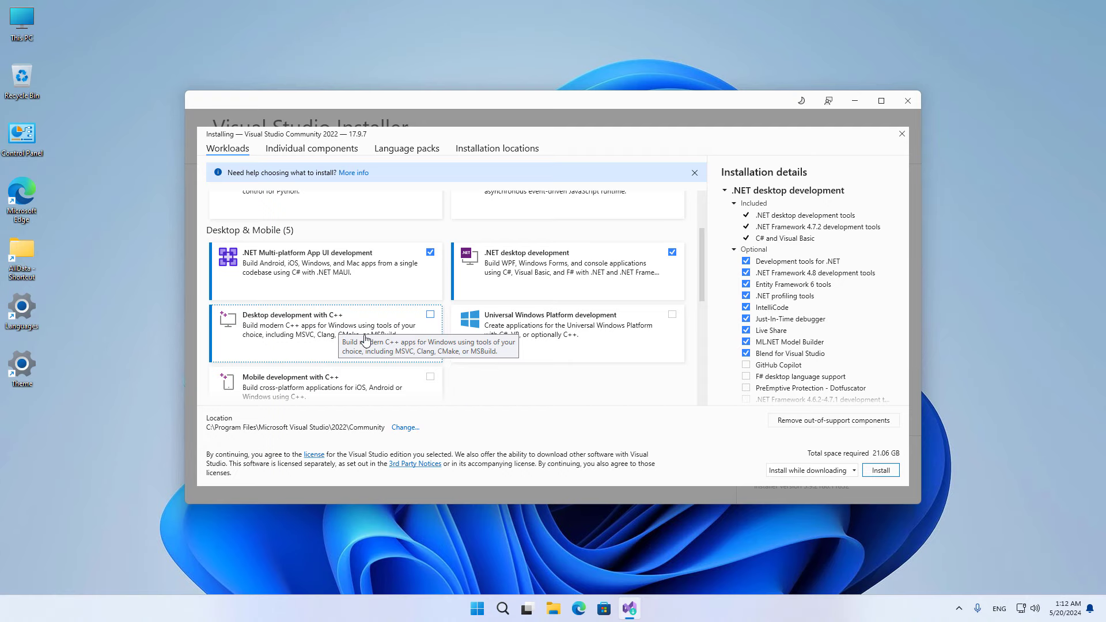
{"action": "scroll", "coordinate": [366, 341], "scroll_direction": "up", "scroll_amount": 2}
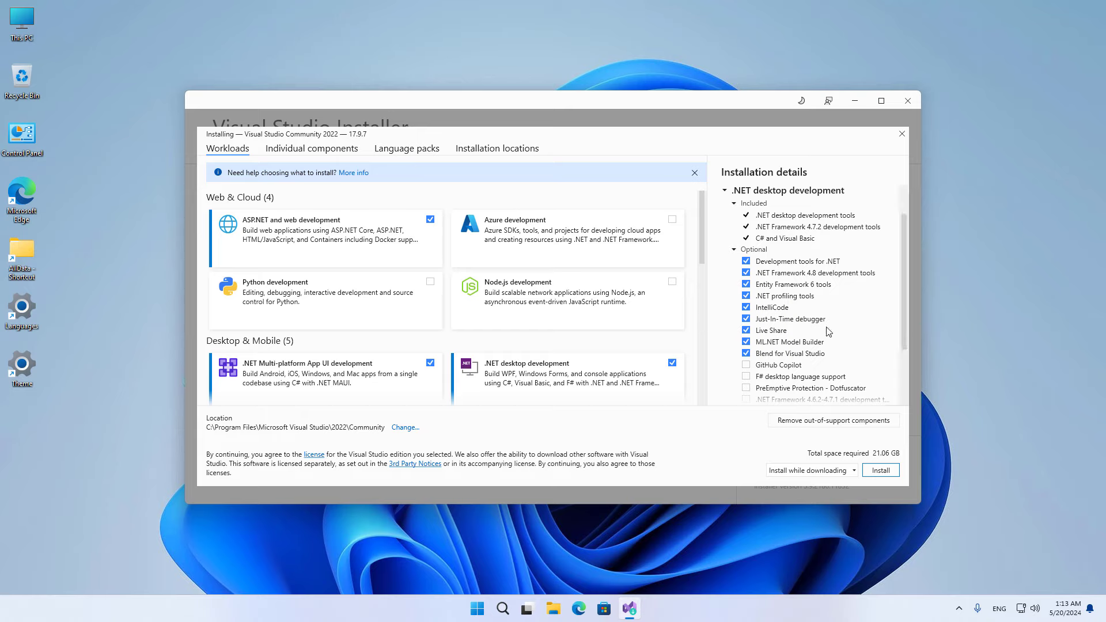
{"action": "left_click", "coordinate": [403, 151]}
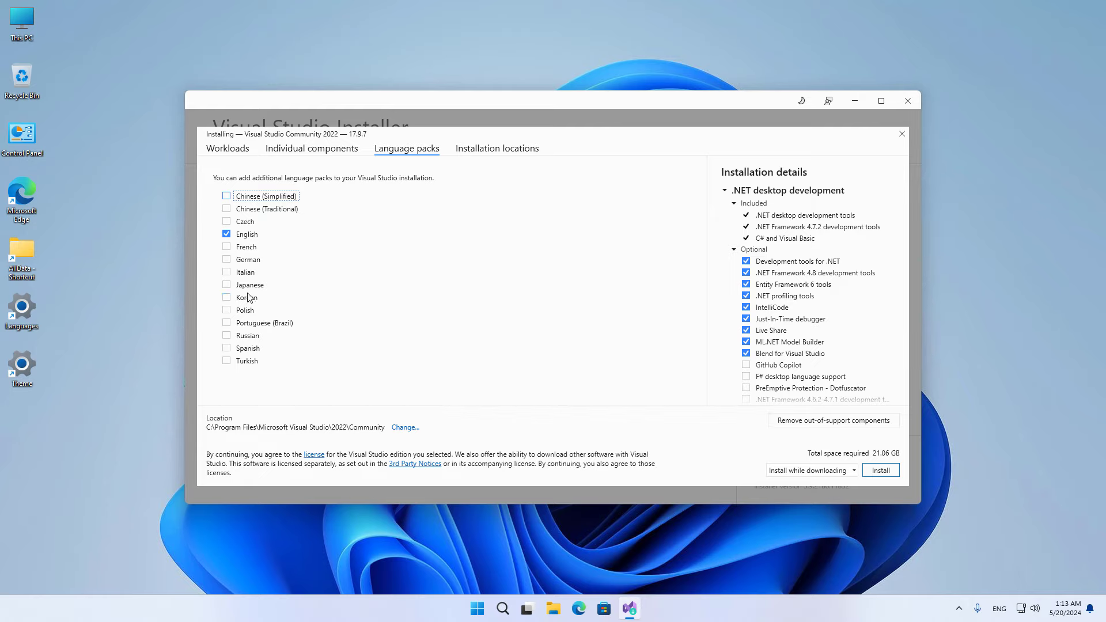
{"action": "left_click", "coordinate": [218, 151]}
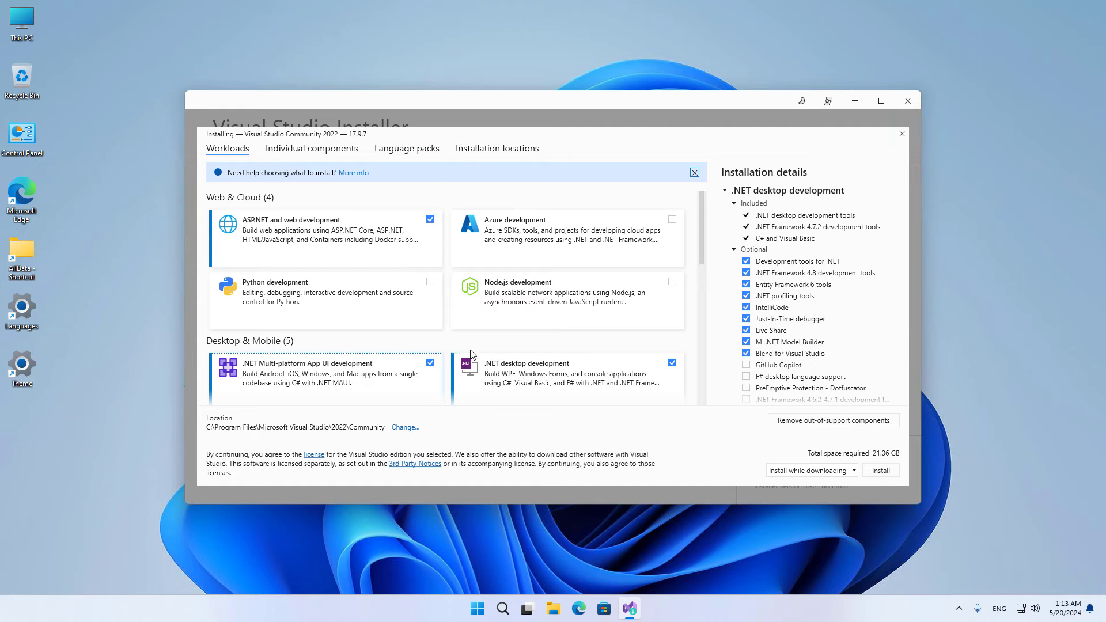
{"action": "scroll", "coordinate": [522, 342], "scroll_direction": "down", "scroll_amount": 10}
{"action": "scroll", "coordinate": [529, 342], "scroll_direction": "up", "scroll_amount": 10}
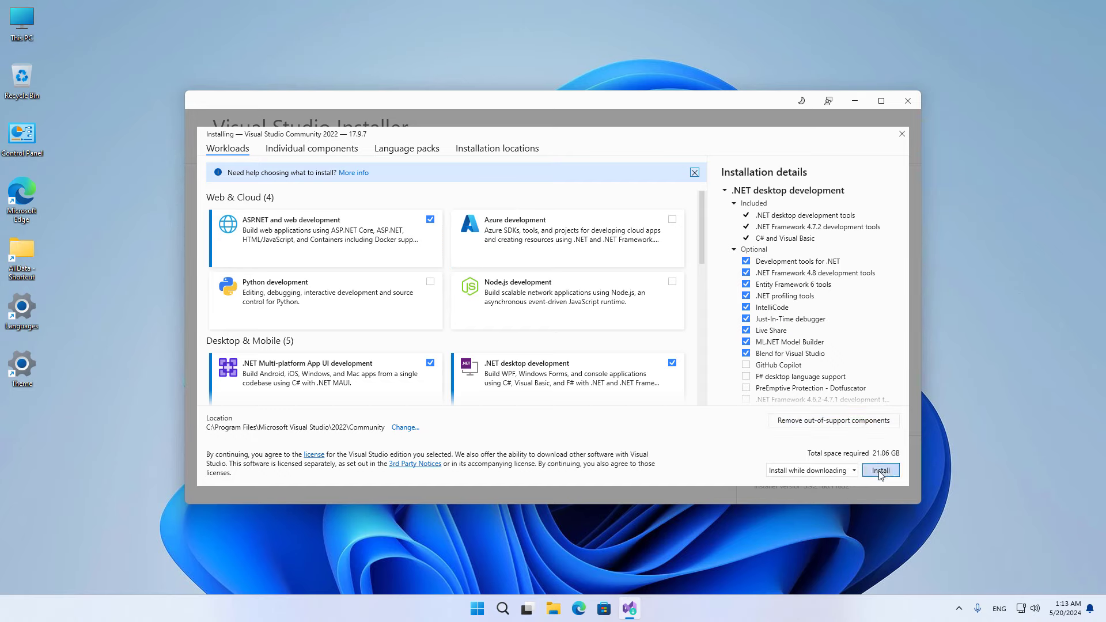
Begin the installation using the Install while downloading option and disable starting Visual Studio after installation
{"action": "left_click", "coordinate": [853, 471]}
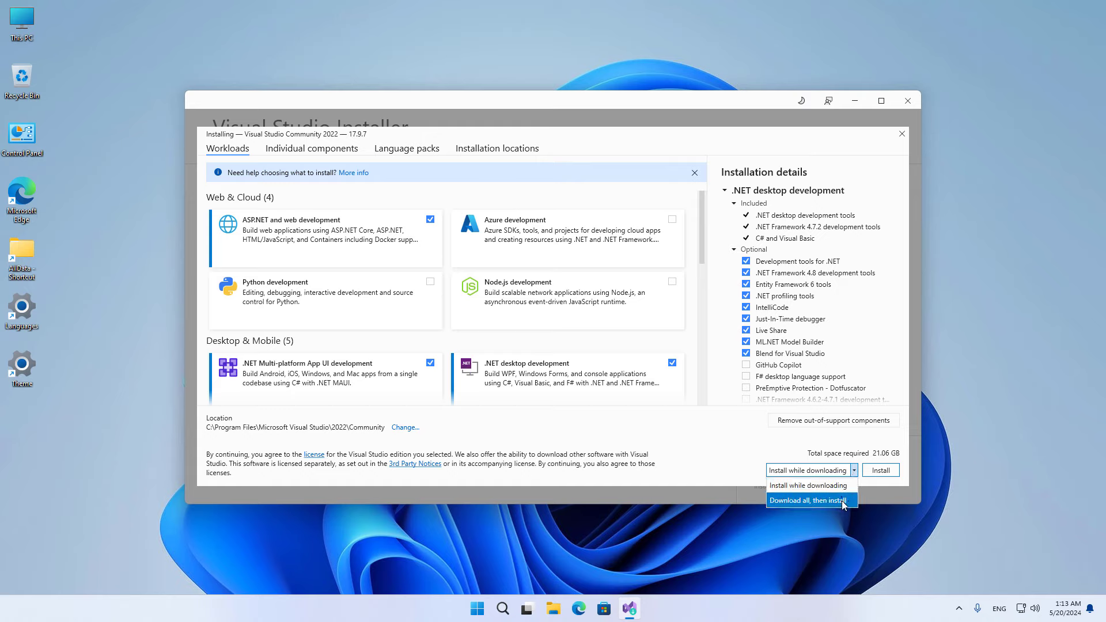
{"action": "left_click", "coordinate": [855, 474]}
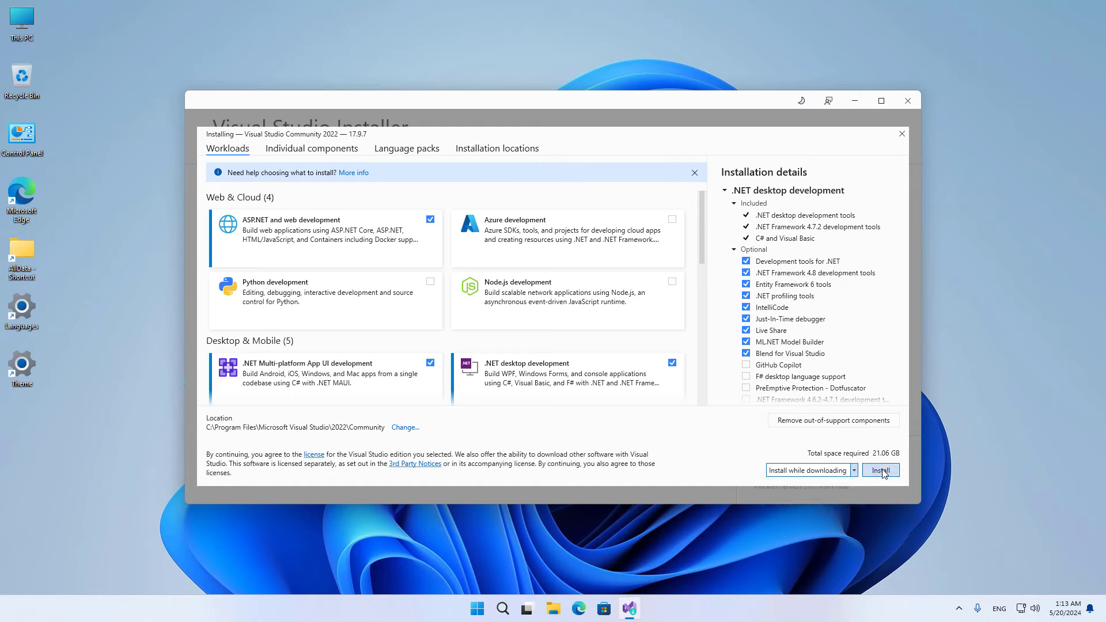
{"action": "left_click", "coordinate": [854, 471]}
{"action": "left_click", "coordinate": [855, 472]}
{"action": "left_click", "coordinate": [878, 474]}
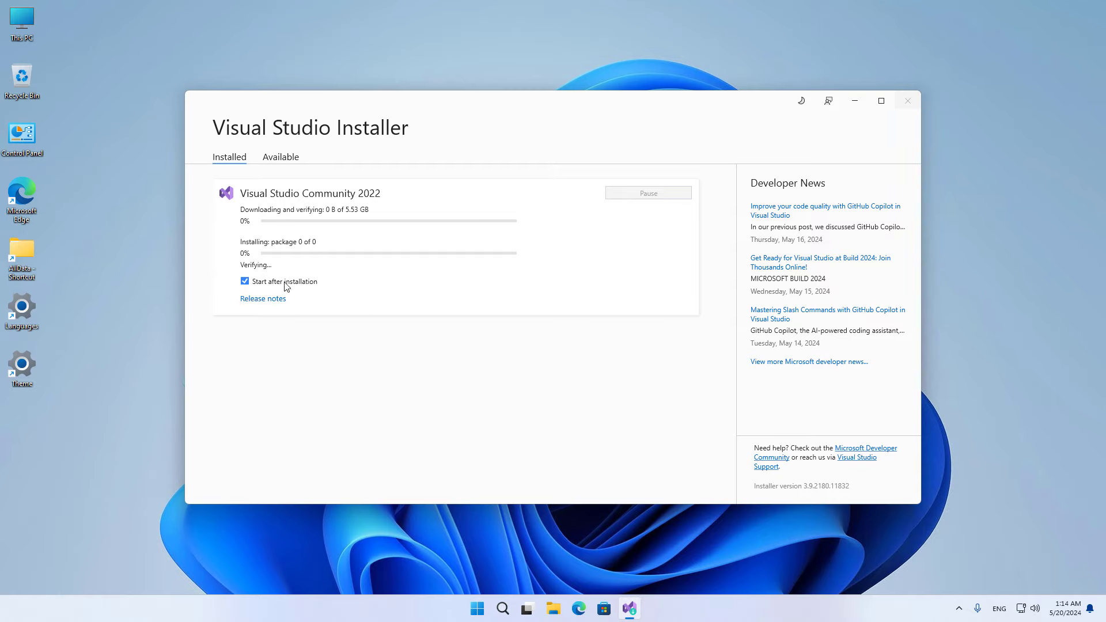
{"action": "left_click", "coordinate": [245, 283]}
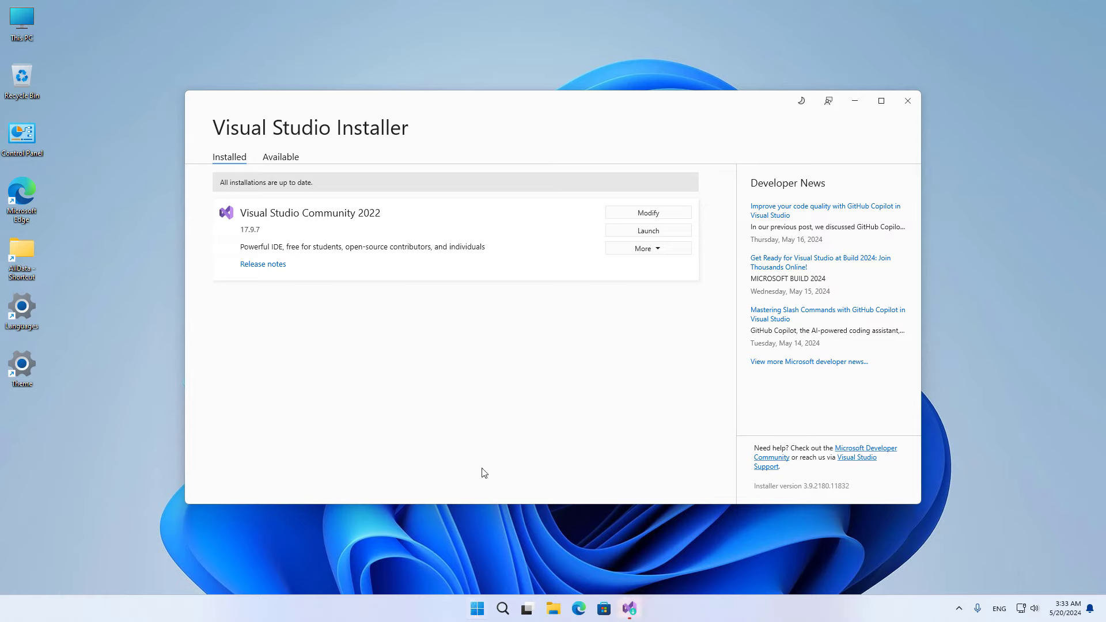
Launch the installed Visual Studio Community 2022 and skip signing in for now
{"action": "left_click", "coordinate": [646, 236]}
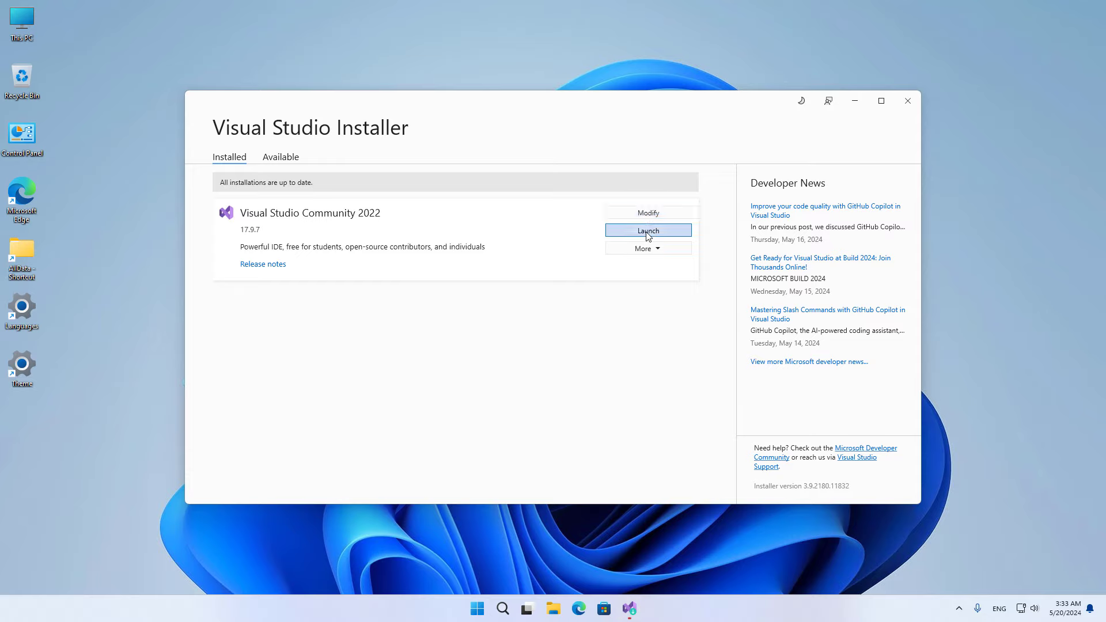
{"action": "left_click", "coordinate": [648, 235]}
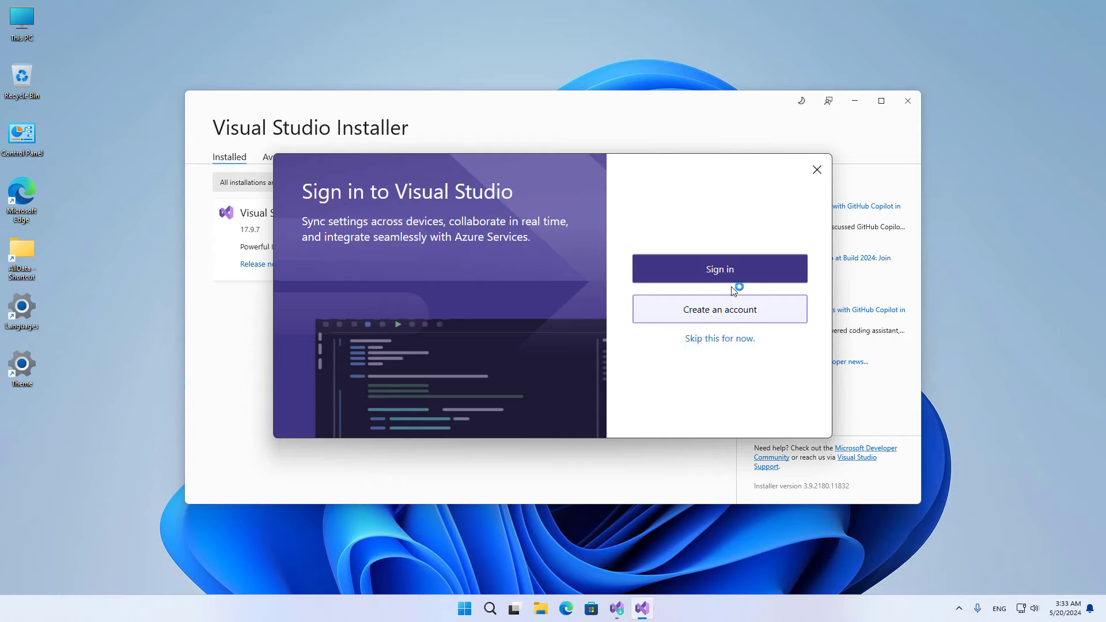
{"action": "left_click", "coordinate": [706, 341]}
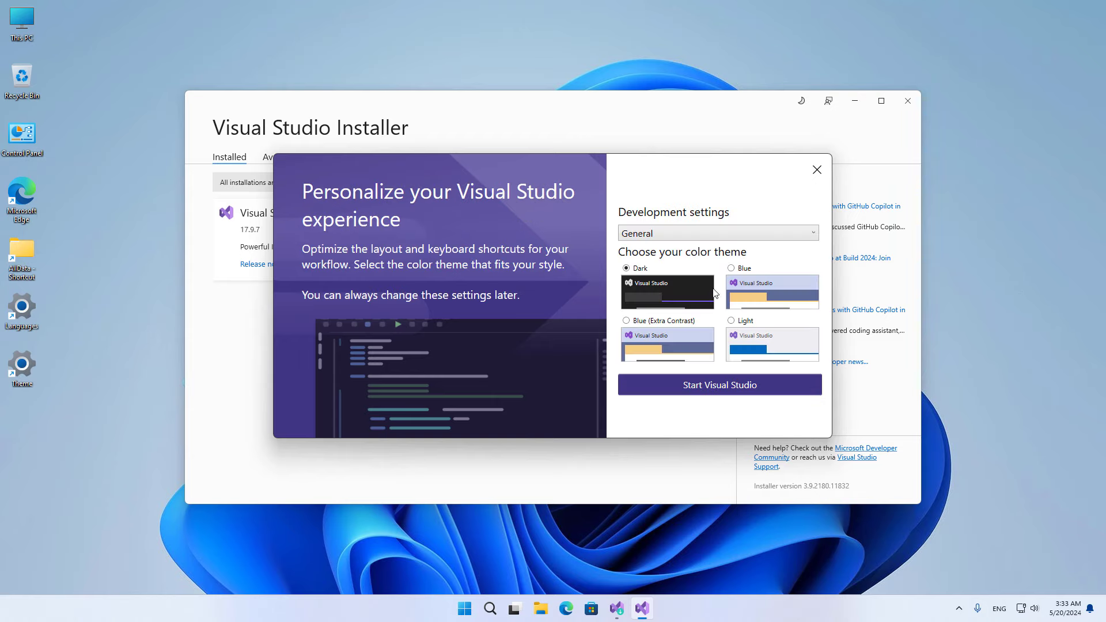
Keep the General development settings, compare the Blue and Dark color themes, and start Visual Studio
{"action": "left_click", "coordinate": [659, 236]}
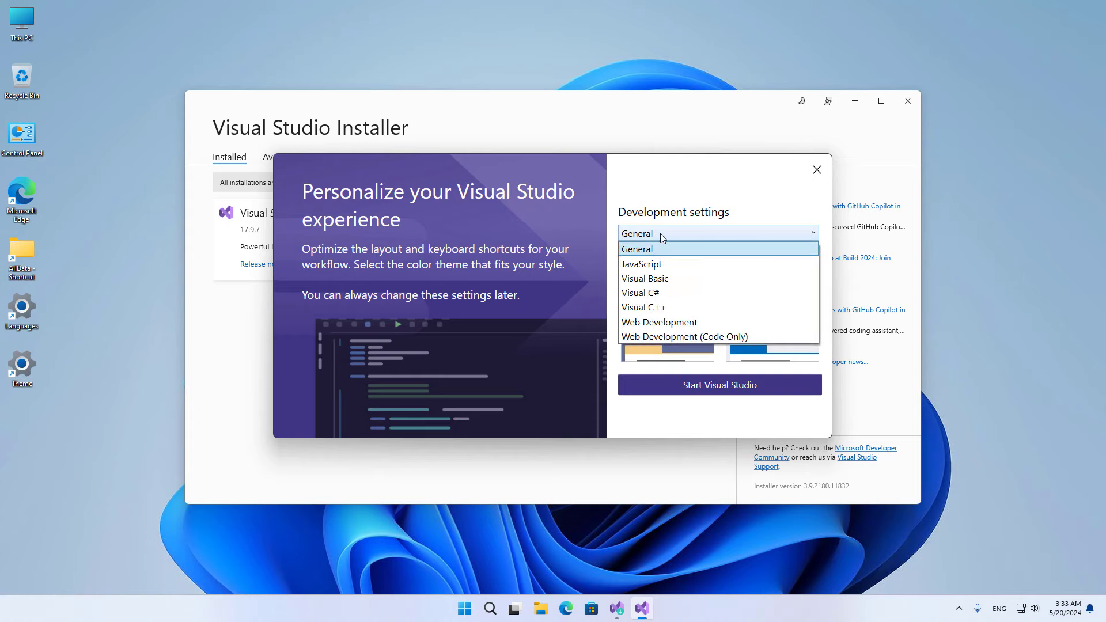
{"action": "left_click", "coordinate": [663, 188]}
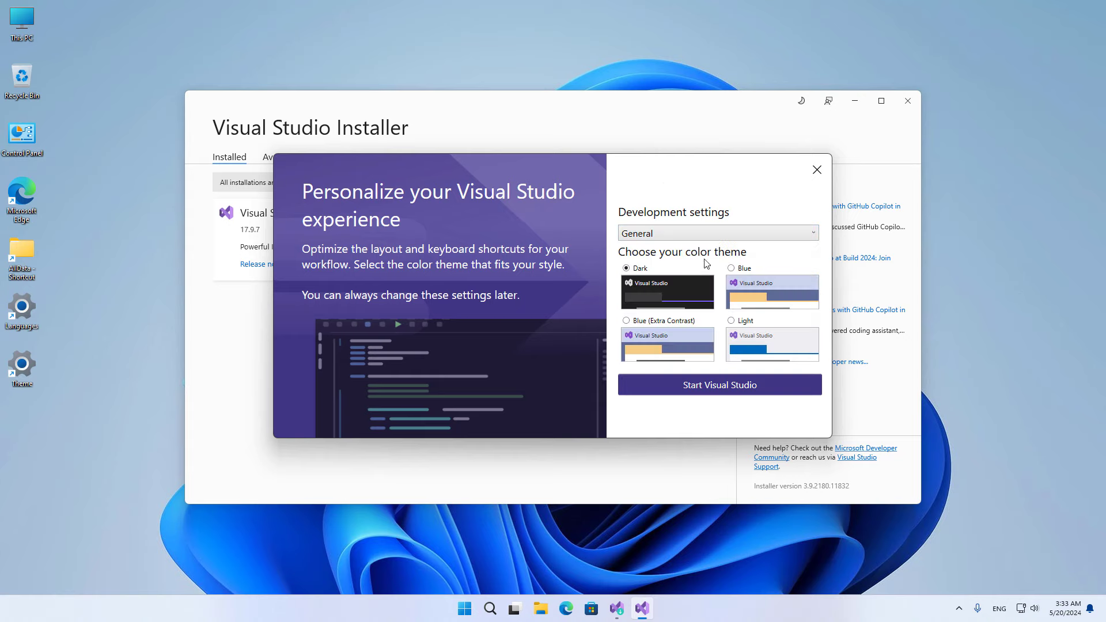
{"action": "left_click", "coordinate": [742, 270]}
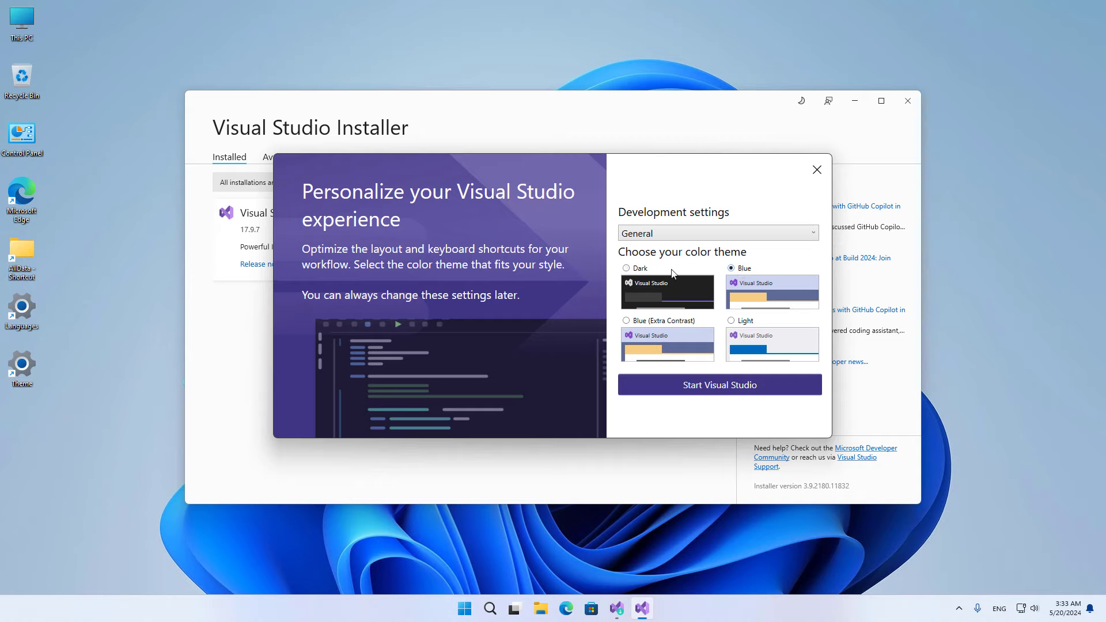
{"action": "left_click", "coordinate": [635, 272]}
{"action": "left_click", "coordinate": [703, 387]}
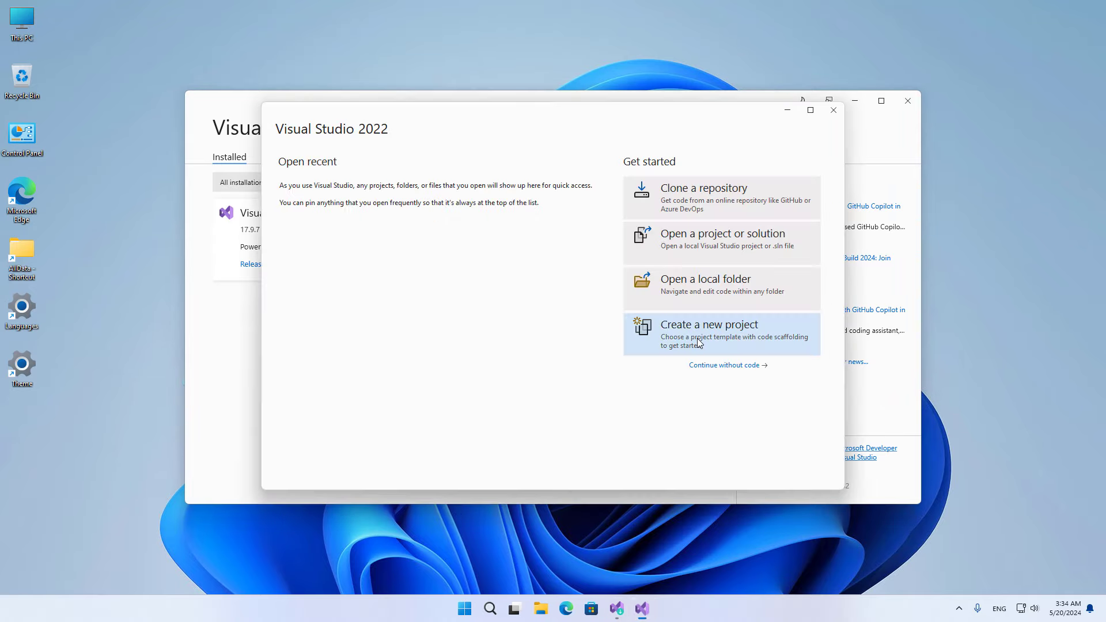
Close the Visual Studio Installer window and browse the templates for creating a new project
{"action": "left_click", "coordinate": [909, 104]}
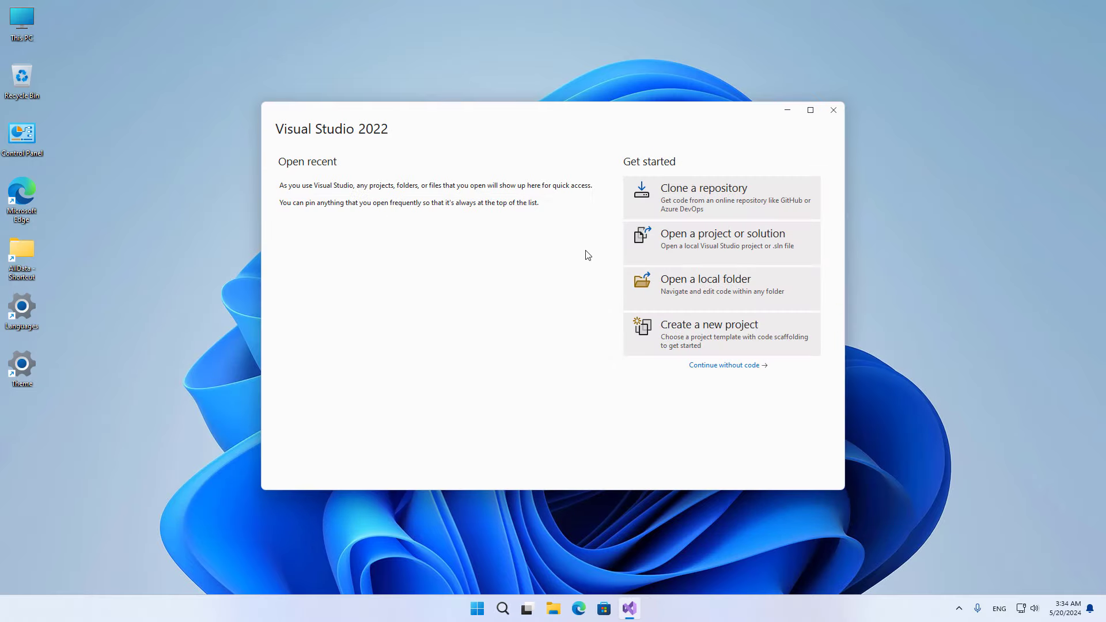
{"action": "left_click", "coordinate": [697, 342]}
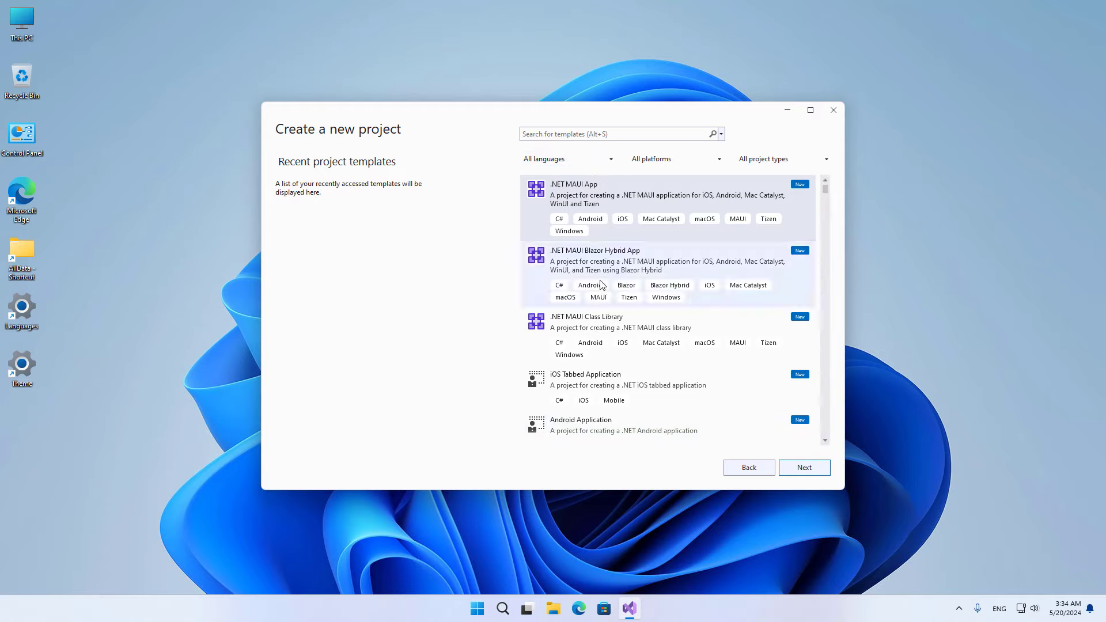
{"action": "scroll", "coordinate": [602, 283], "scroll_direction": "down", "scroll_amount": 10}
{"action": "scroll", "coordinate": [627, 319], "scroll_direction": "down", "scroll_amount": 15}
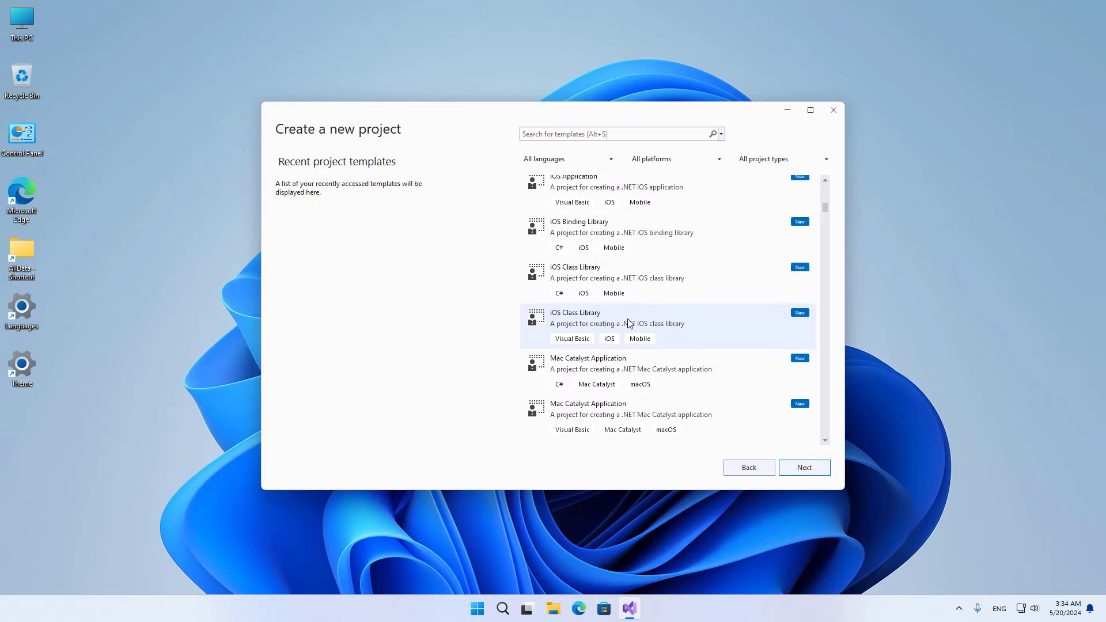
{"action": "scroll", "coordinate": [635, 321], "scroll_direction": "up", "scroll_amount": 15}
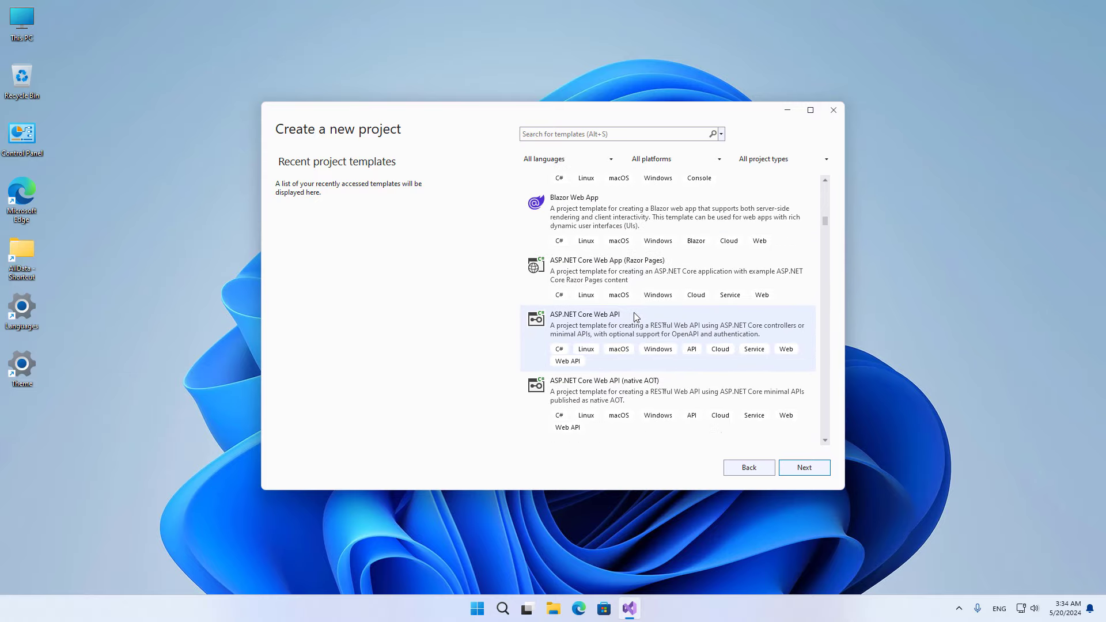
{"action": "scroll", "coordinate": [644, 320], "scroll_direction": "up", "scroll_amount": 5}
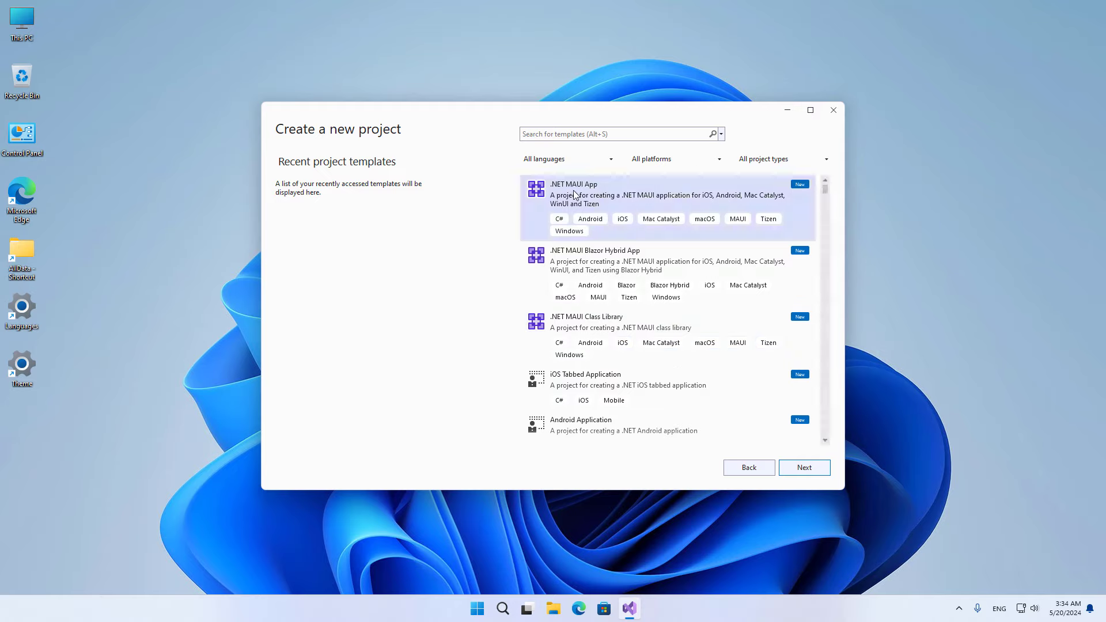
Look through the language and platform filters, and filter the project templates by the MAUI project type
{"action": "left_click", "coordinate": [555, 162]}
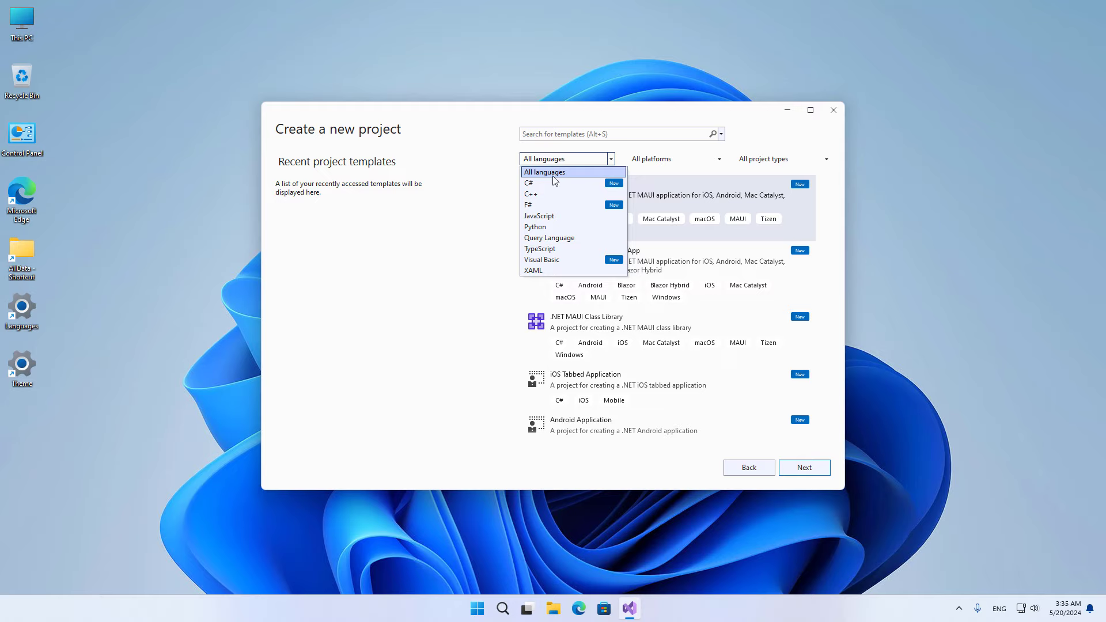
{"action": "left_click", "coordinate": [651, 157]}
{"action": "left_click", "coordinate": [654, 160]}
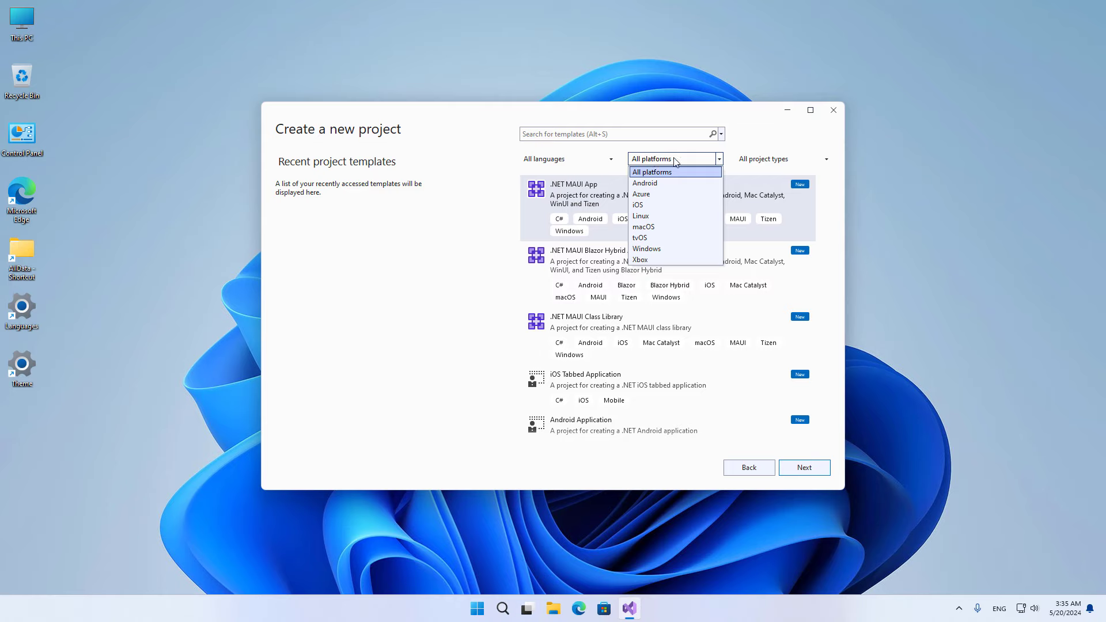
{"action": "left_click", "coordinate": [759, 160]}
{"action": "left_click", "coordinate": [766, 164]}
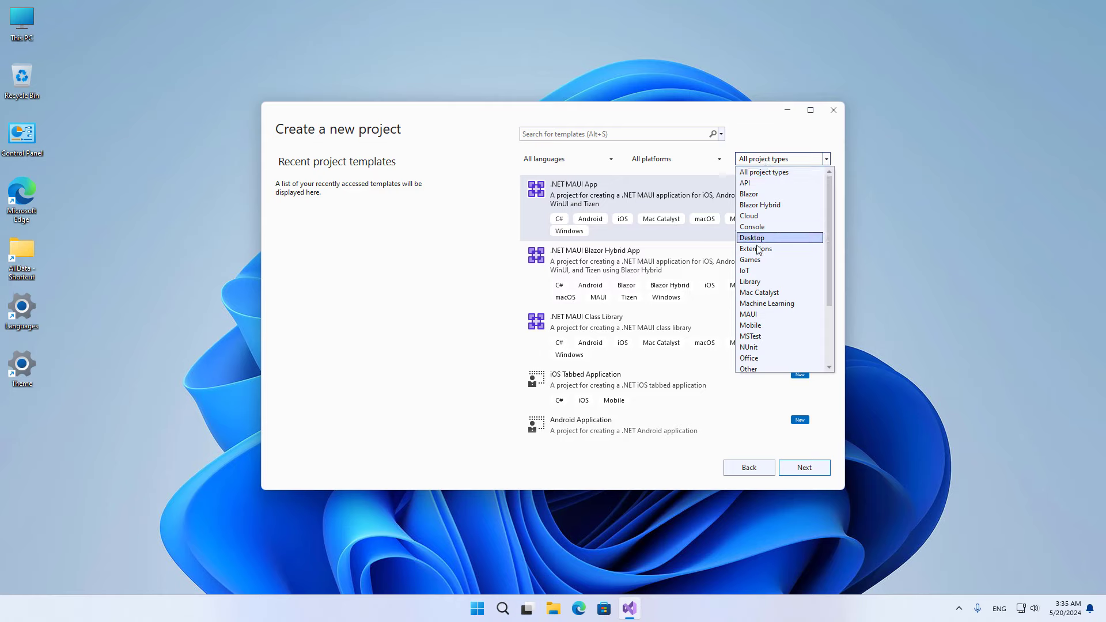
{"action": "left_click", "coordinate": [752, 315]}
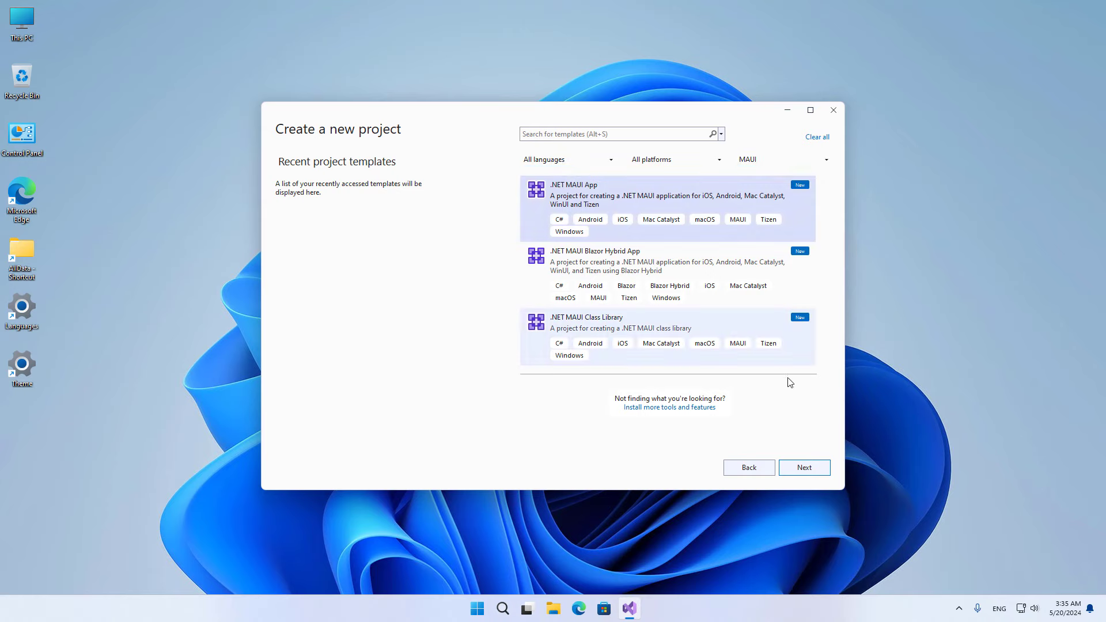
Configure a .NET MAUI App project with its default name and location, keeping .NET 8.0 (Long Term Support) as the framework
{"action": "left_click", "coordinate": [802, 469]}
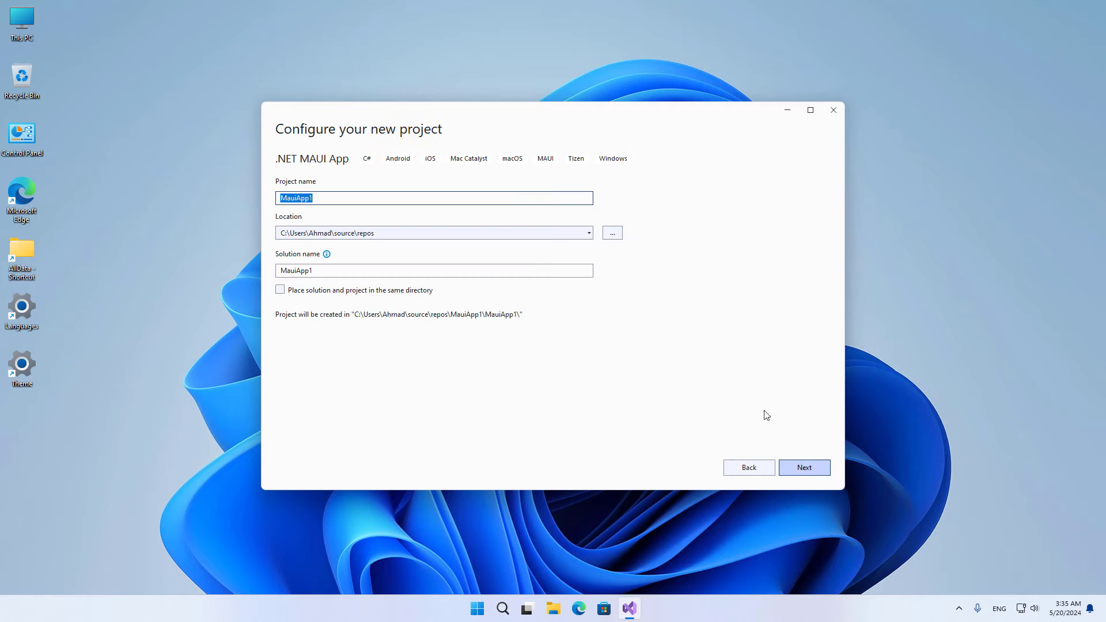
{"action": "left_click", "coordinate": [806, 472]}
{"action": "left_click", "coordinate": [321, 199]}
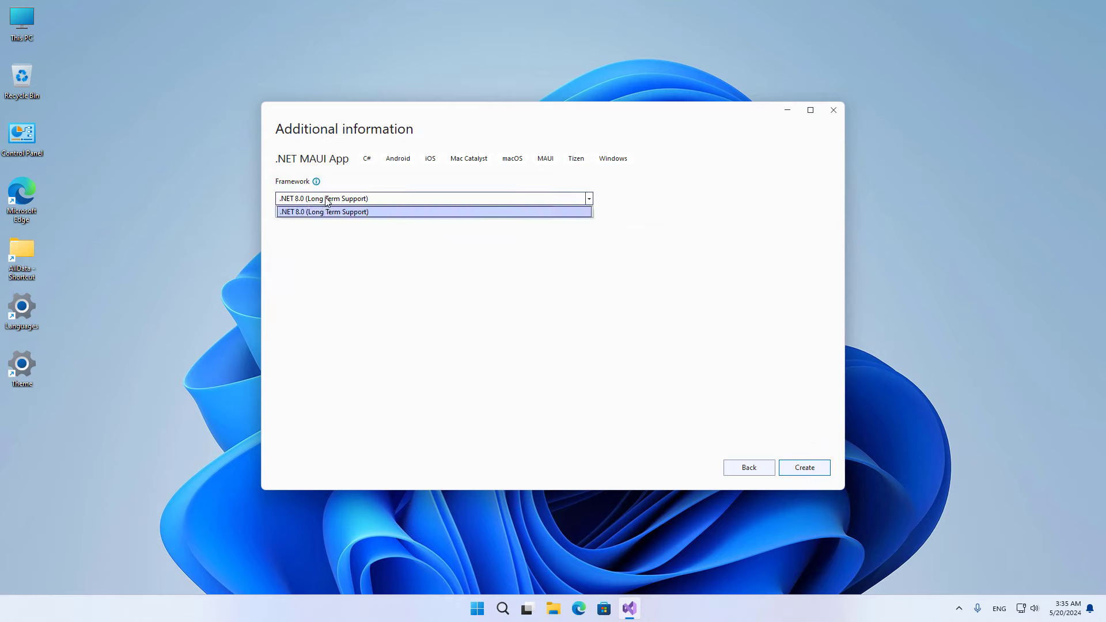
{"action": "left_click", "coordinate": [326, 200]}
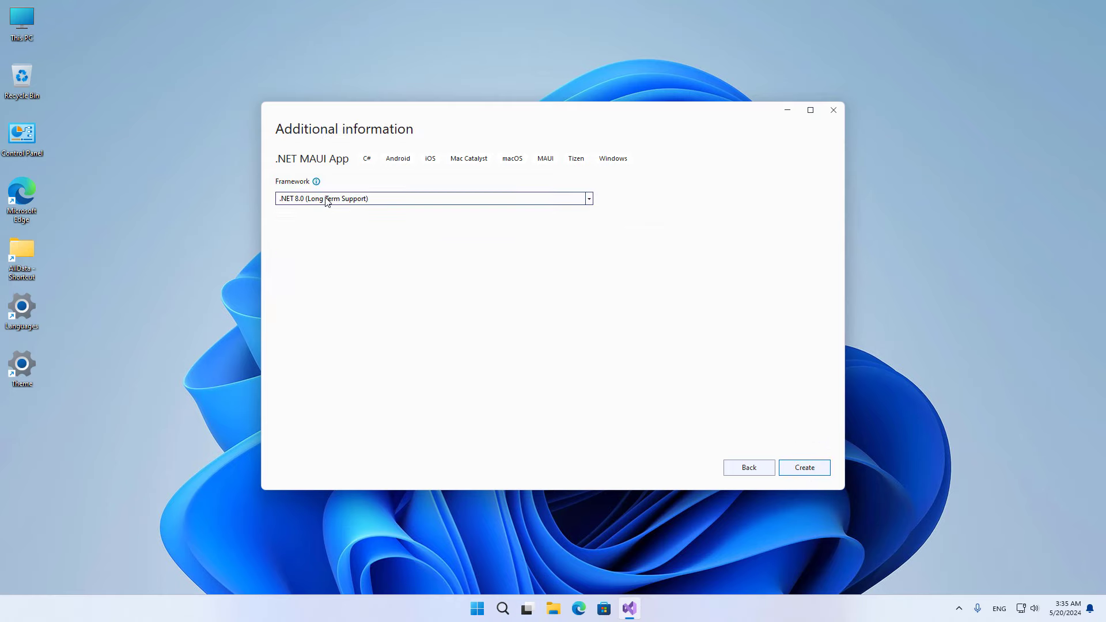
Create the MauiApp1 project, close its overview page, list the project's dependencies, and restore the window to a smaller size
{"action": "left_click", "coordinate": [800, 471]}
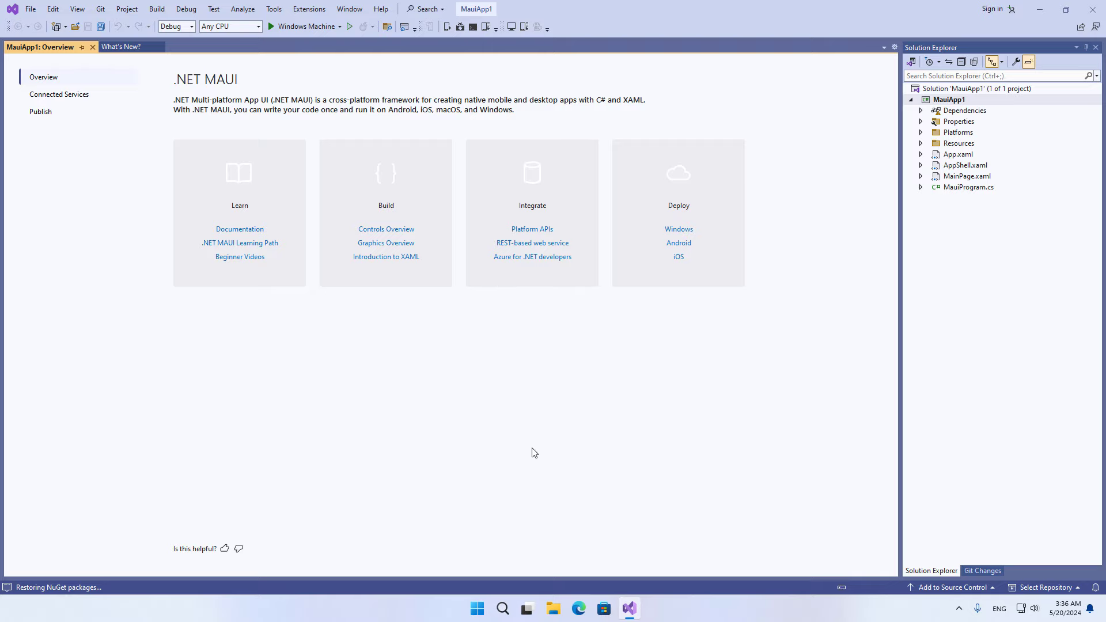
{"action": "left_click", "coordinate": [93, 47]}
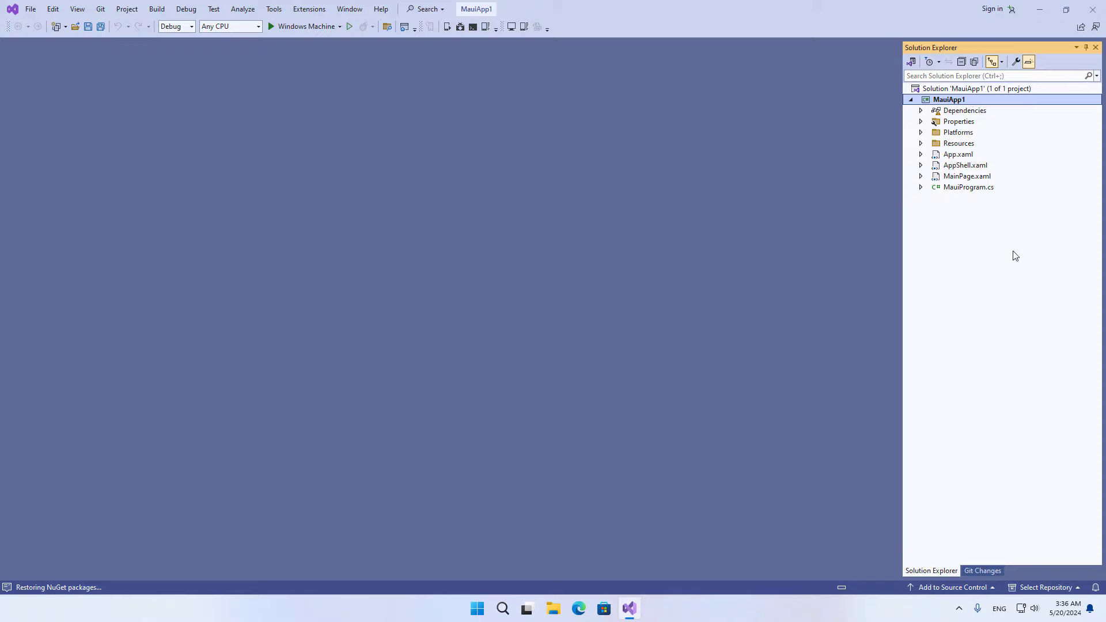
{"action": "left_click", "coordinate": [920, 111]}
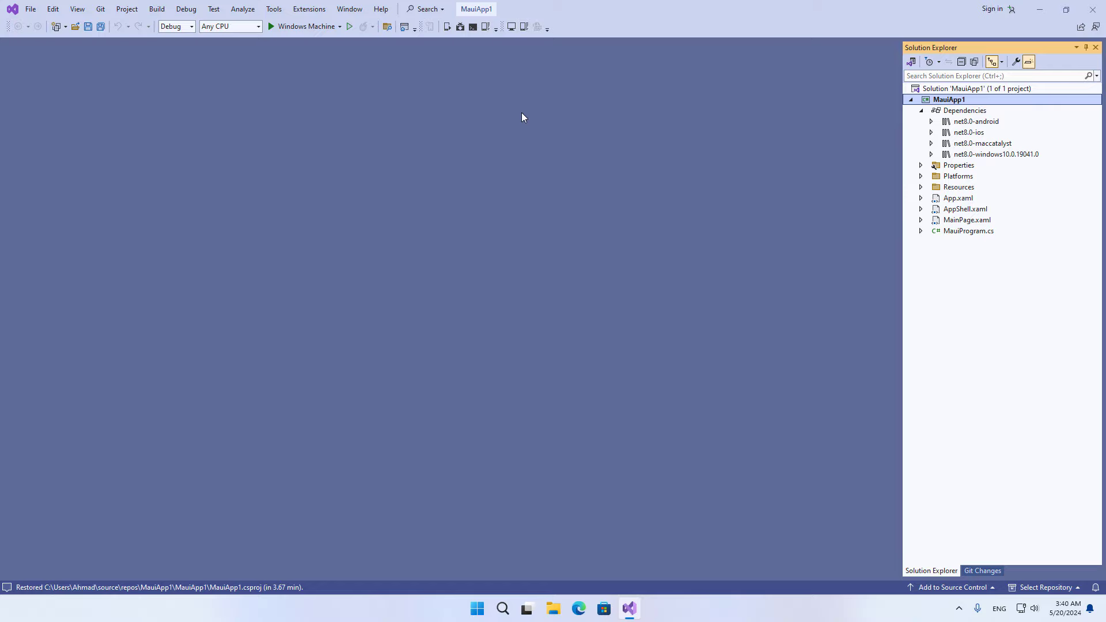
{"action": "left_click_drag", "start_coordinate": [550, 11], "coordinate": [557, 46]}
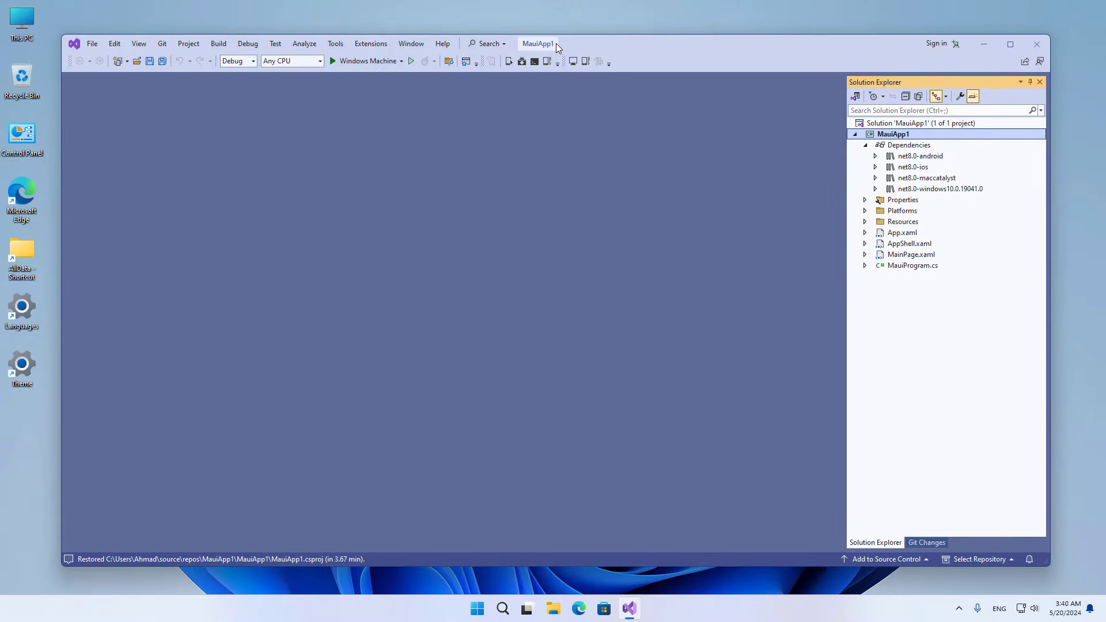
Run MauiApp1 on Windows Machine and turn on Developer Mode in the Windows developer settings so the deployment can continue
{"action": "left_click", "coordinate": [360, 64]}
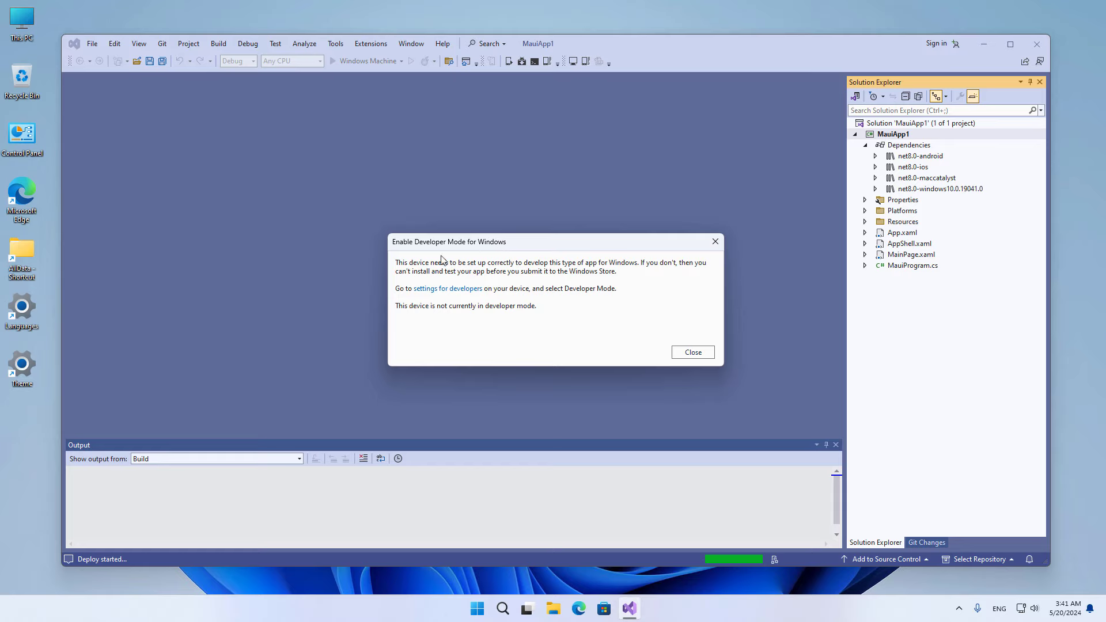
{"action": "left_click", "coordinate": [438, 292]}
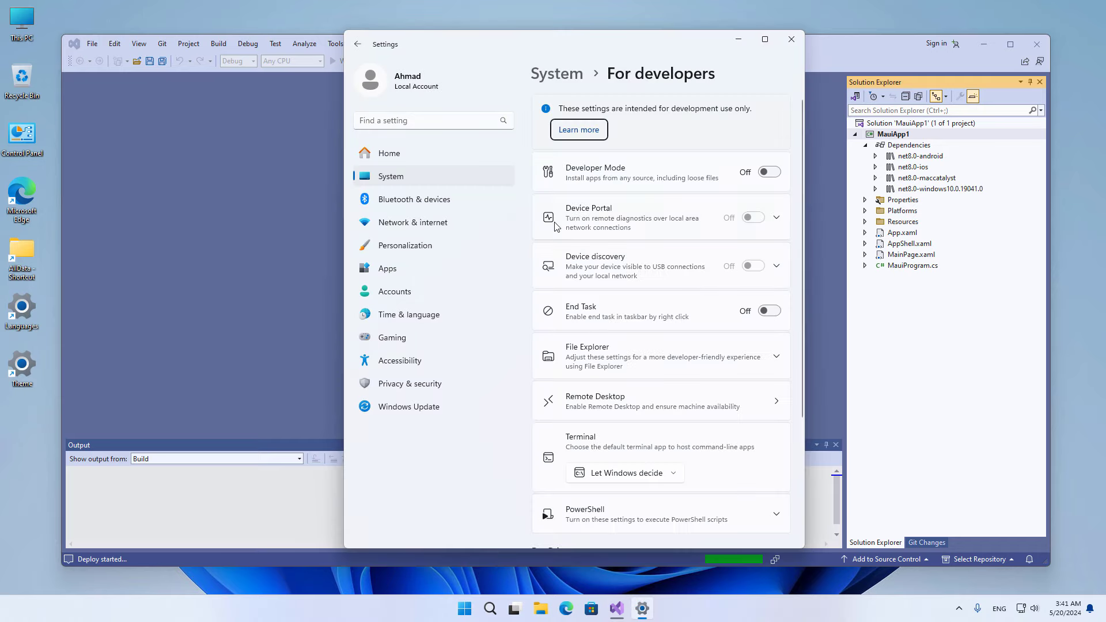
{"action": "left_click", "coordinate": [769, 173]}
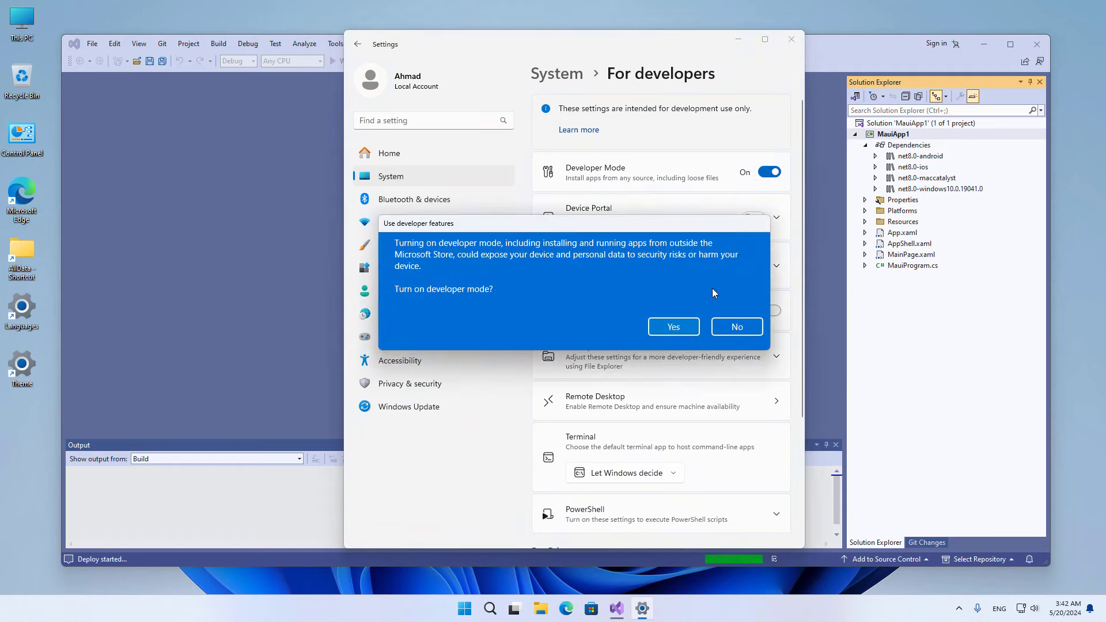
{"action": "left_click", "coordinate": [668, 324]}
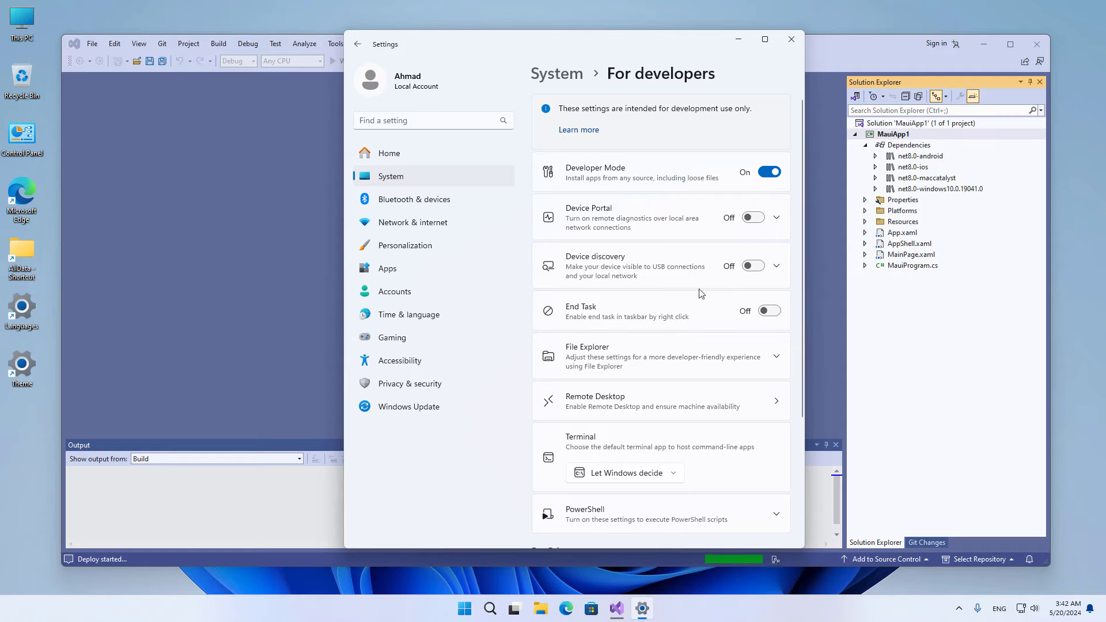
{"action": "left_click", "coordinate": [795, 38]}
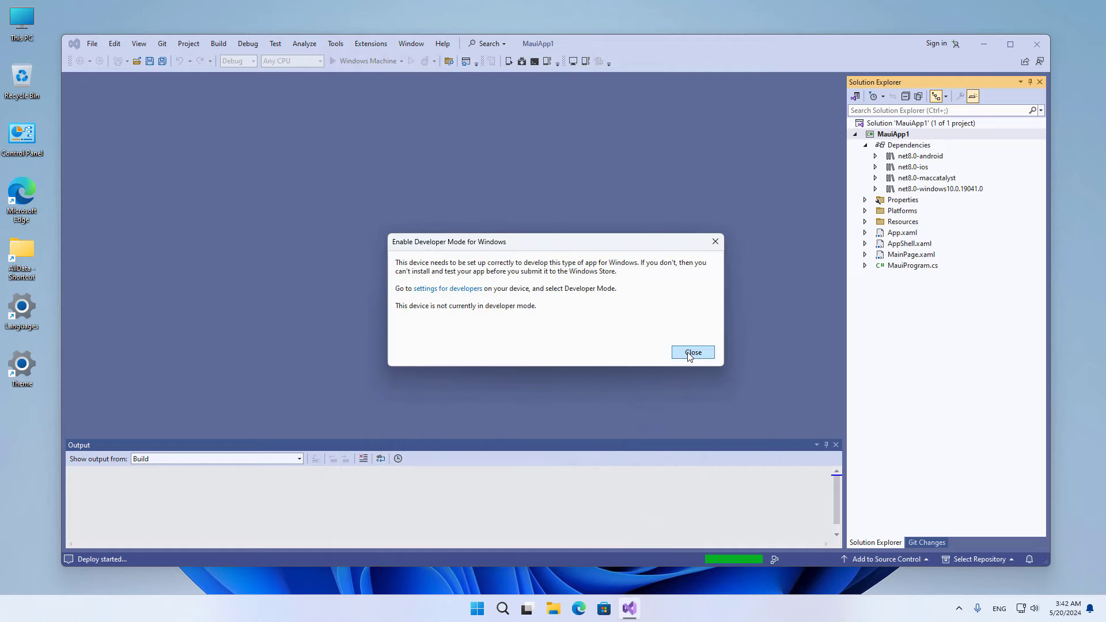
{"action": "left_click", "coordinate": [691, 353]}
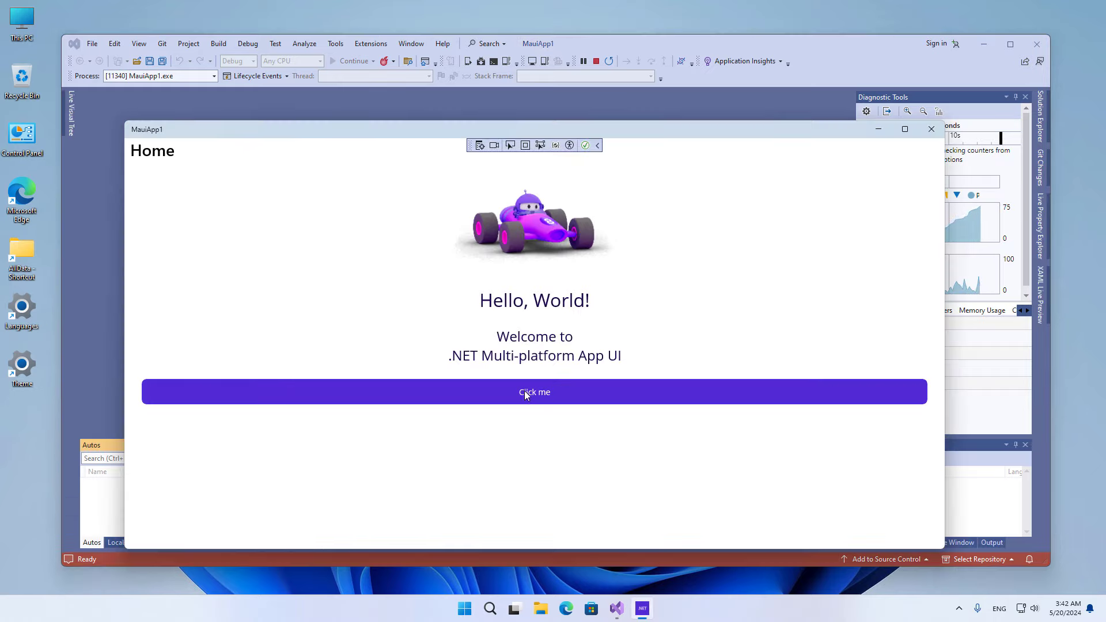
Test the running app's "Click me" counter button repeatedly, and stop debugging
{"action": "left_click", "coordinate": [510, 396]}
{"action": "left_click", "coordinate": [509, 396]}
{"action": "left_click", "coordinate": [509, 396]}
{"action": "left_click", "coordinate": [509, 397]}
{"action": "left_click", "coordinate": [508, 397]}
{"action": "left_click", "coordinate": [508, 396]}
{"action": "left_click", "coordinate": [509, 396]}
{"action": "left_click", "coordinate": [509, 397]}
{"action": "left_click", "coordinate": [509, 397]}
{"action": "left_click", "coordinate": [509, 397]}
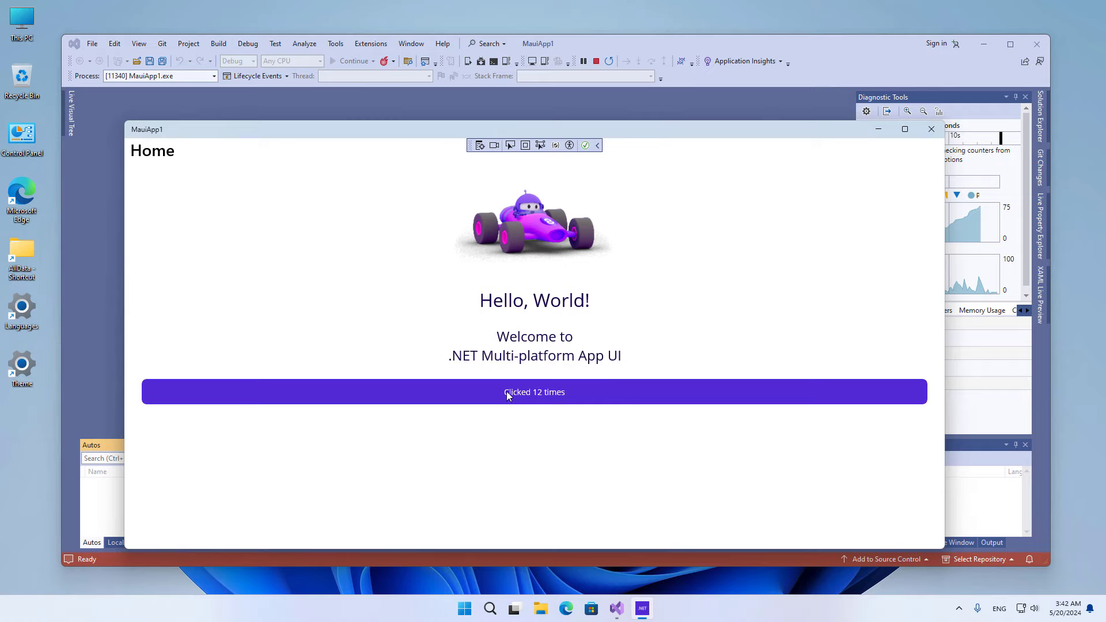
{"action": "left_click", "coordinate": [596, 61]}
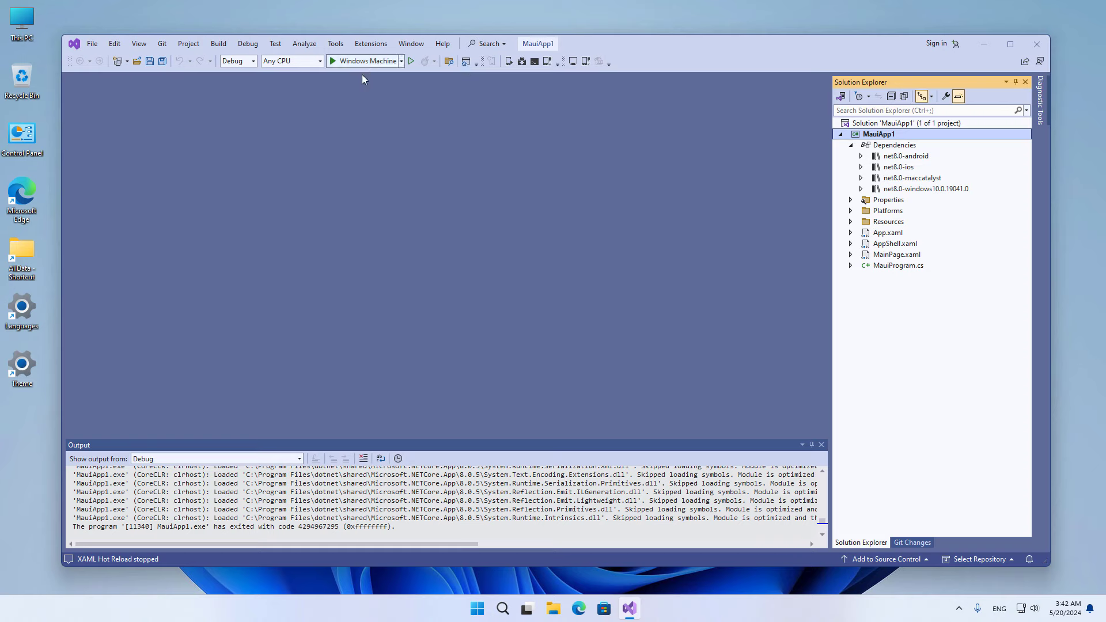
Examine the available debug targets for Android emulators and iOS local devices
{"action": "left_click", "coordinate": [401, 61]}
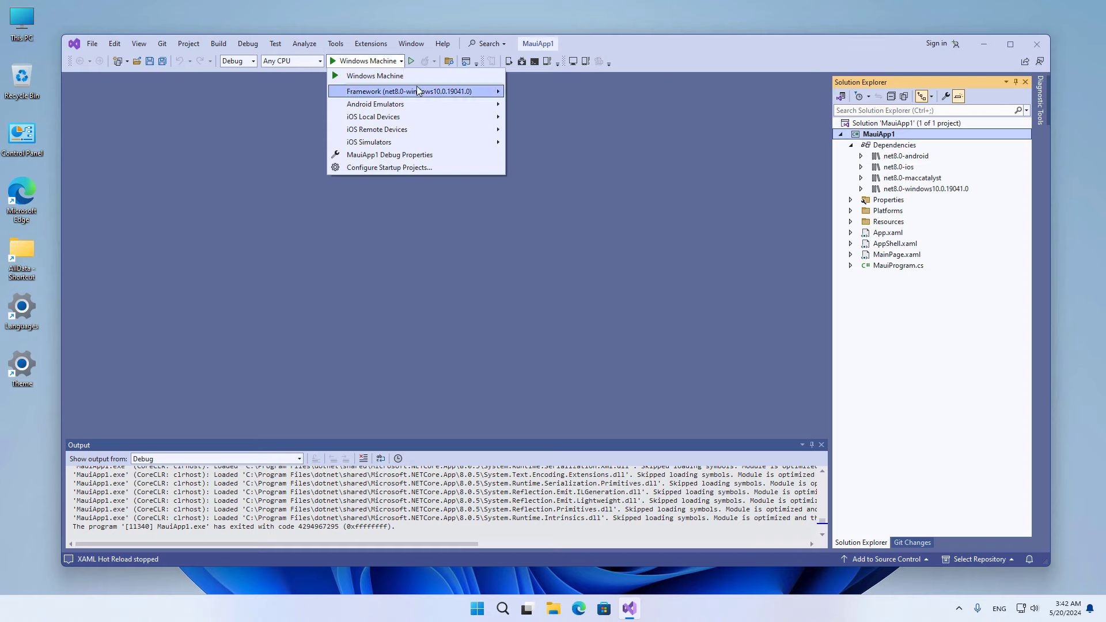
{"action": "mouse_move", "coordinate": [418, 105]}
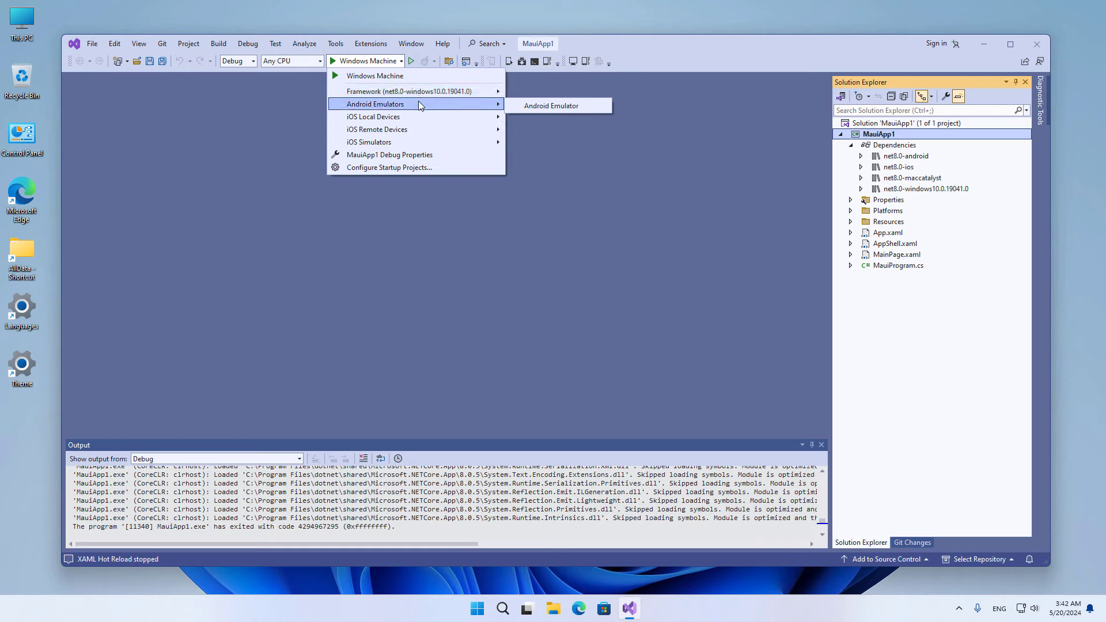
{"action": "mouse_move", "coordinate": [459, 122]}
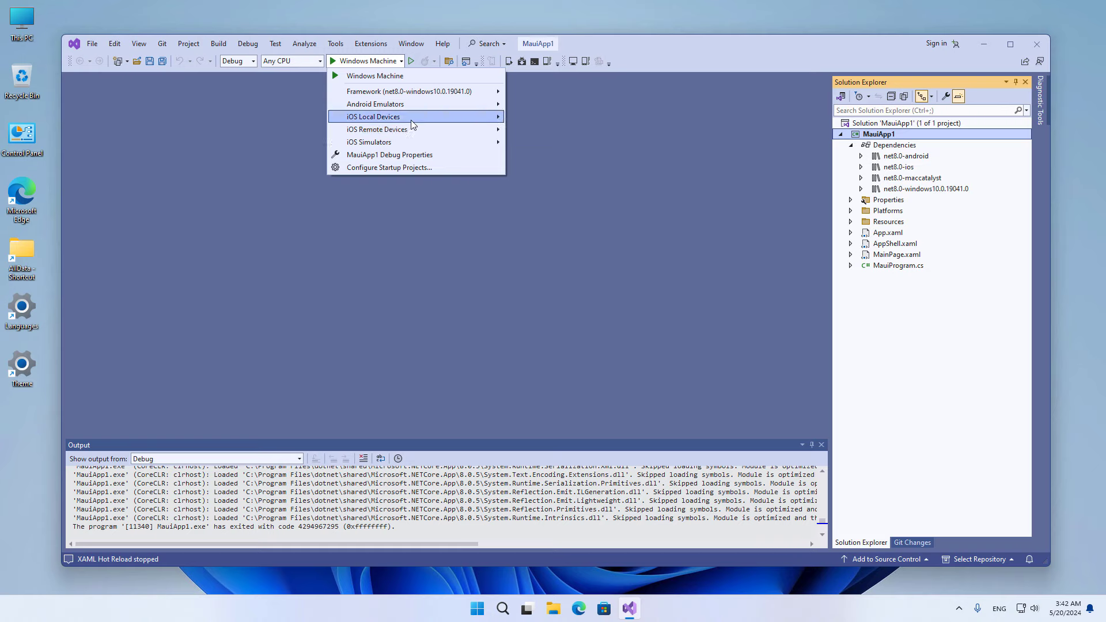
{"action": "mouse_move", "coordinate": [385, 108]}
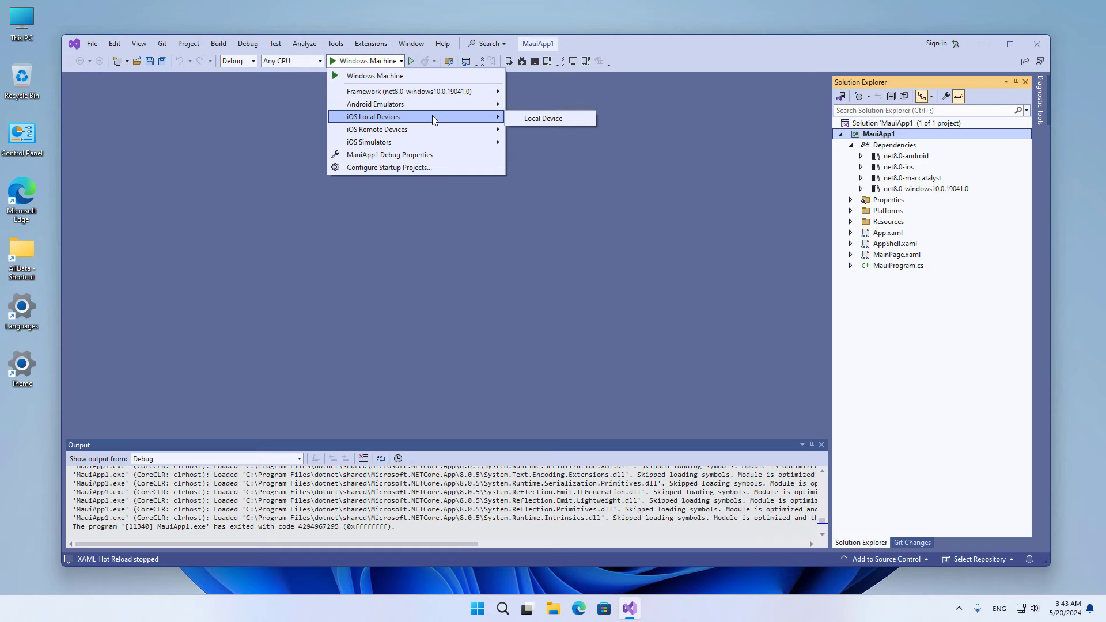
{"action": "left_click", "coordinate": [554, 254]}
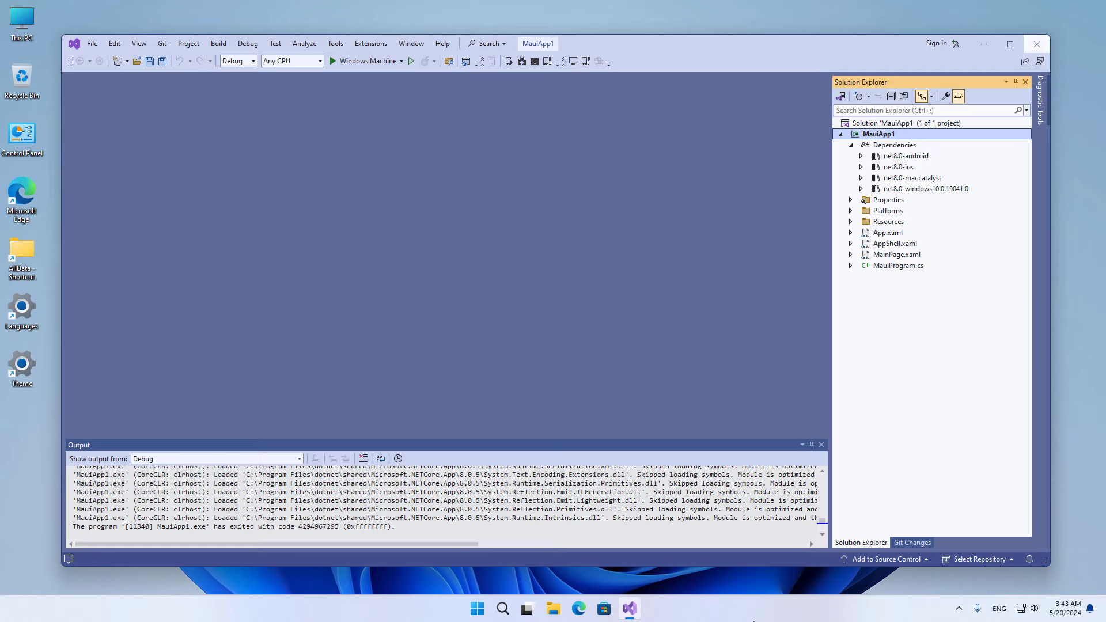
Close and relaunch Visual Studio 2022, and reopen the recent solution MauiApp1.sln
{"action": "left_click", "coordinate": [1036, 44]}
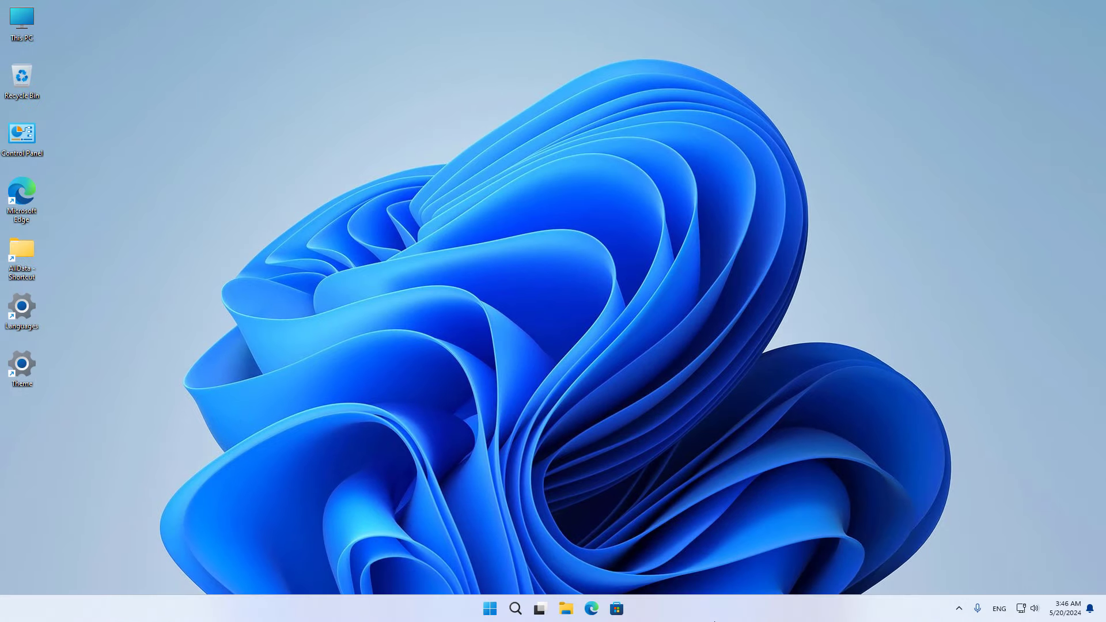
{"action": "key", "text": "super"}
{"action": "left_click", "coordinate": [417, 269]}
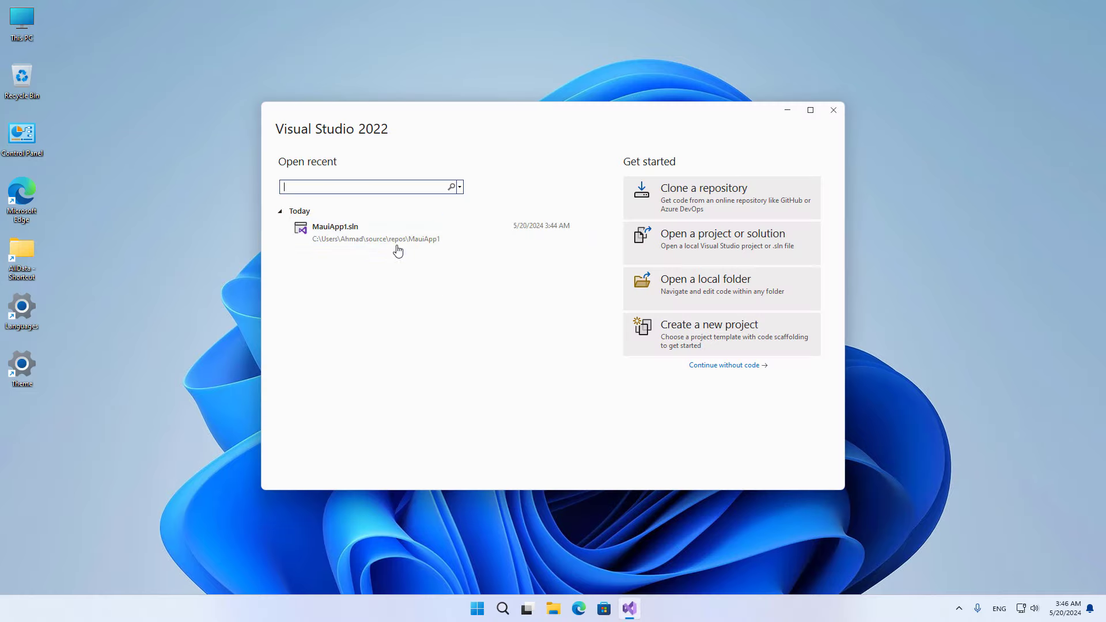
{"action": "left_click", "coordinate": [350, 238]}
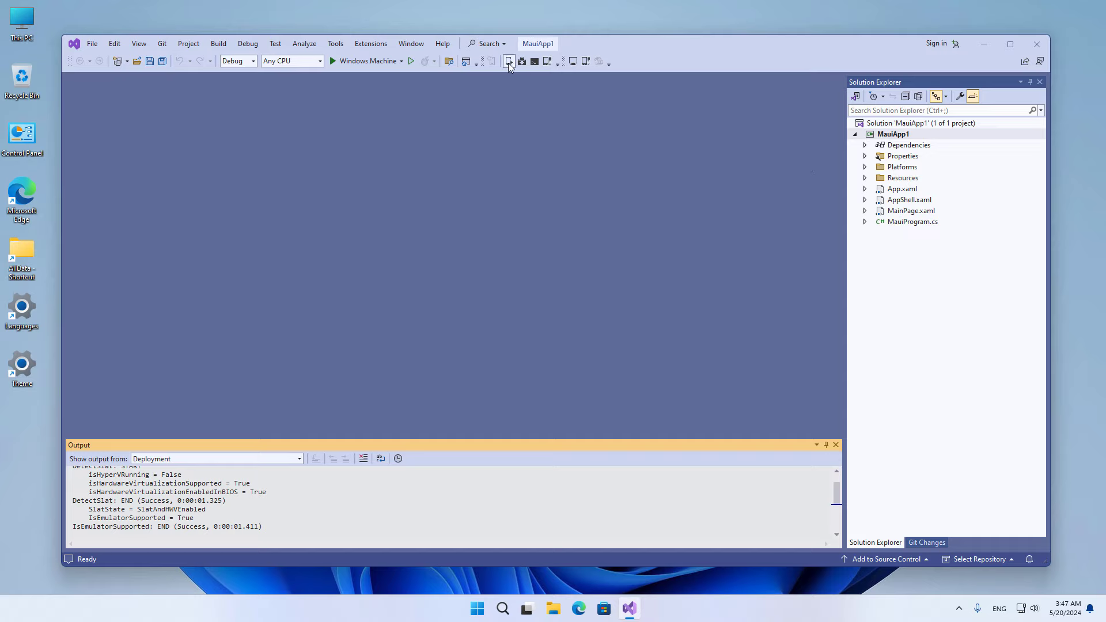
Open the Android Device Manager for the MauiApp1 solution
{"action": "left_click", "coordinate": [334, 44]}
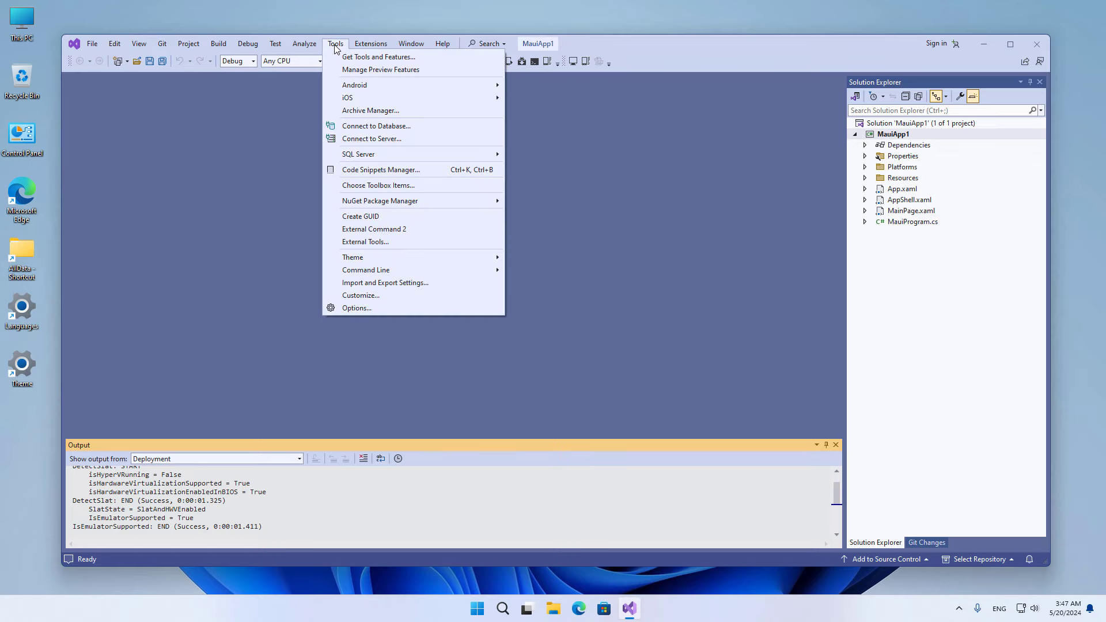
{"action": "mouse_move", "coordinate": [447, 82]}
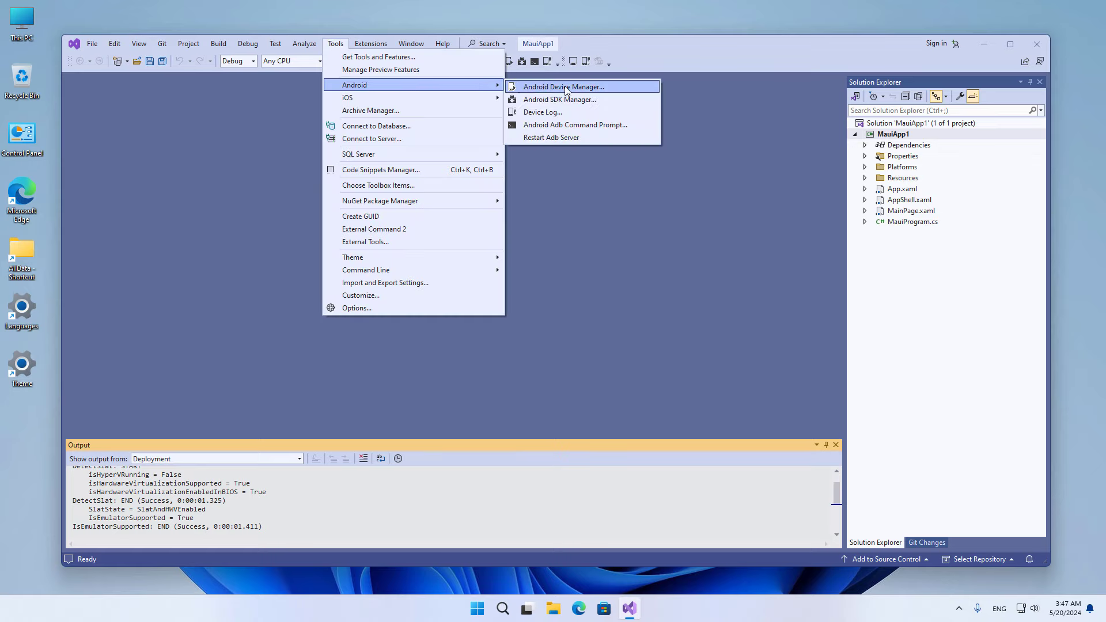
{"action": "left_click", "coordinate": [596, 192]}
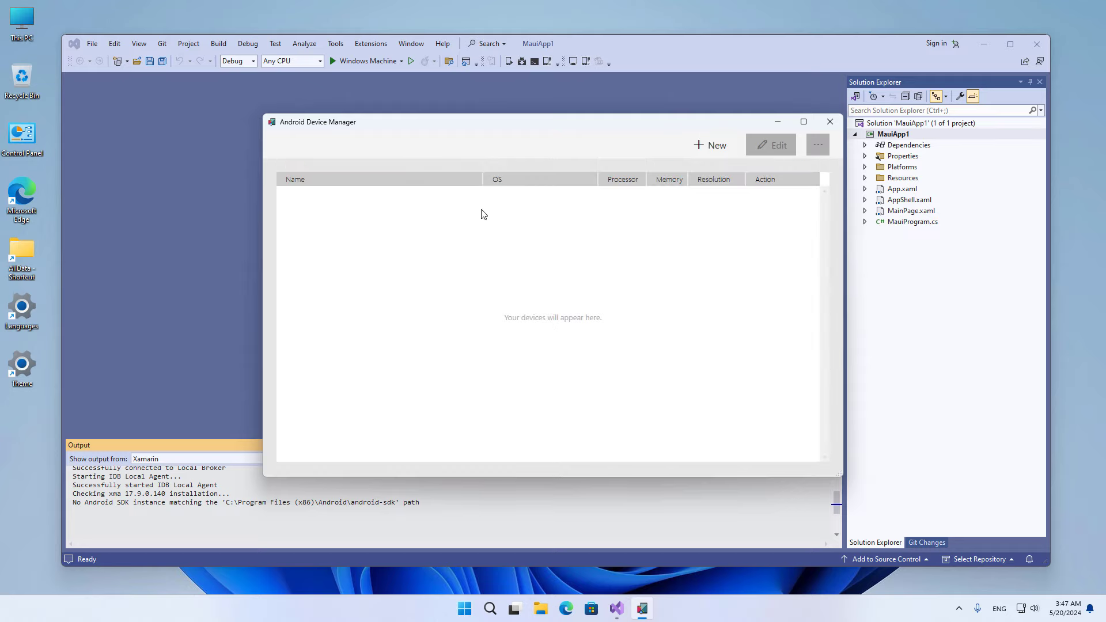
Create a Pixel 5 - API 34 emulator with x86_64 processor, Android 14.0 and Google APIs, accepting the package license terms
{"action": "left_click", "coordinate": [713, 147]}
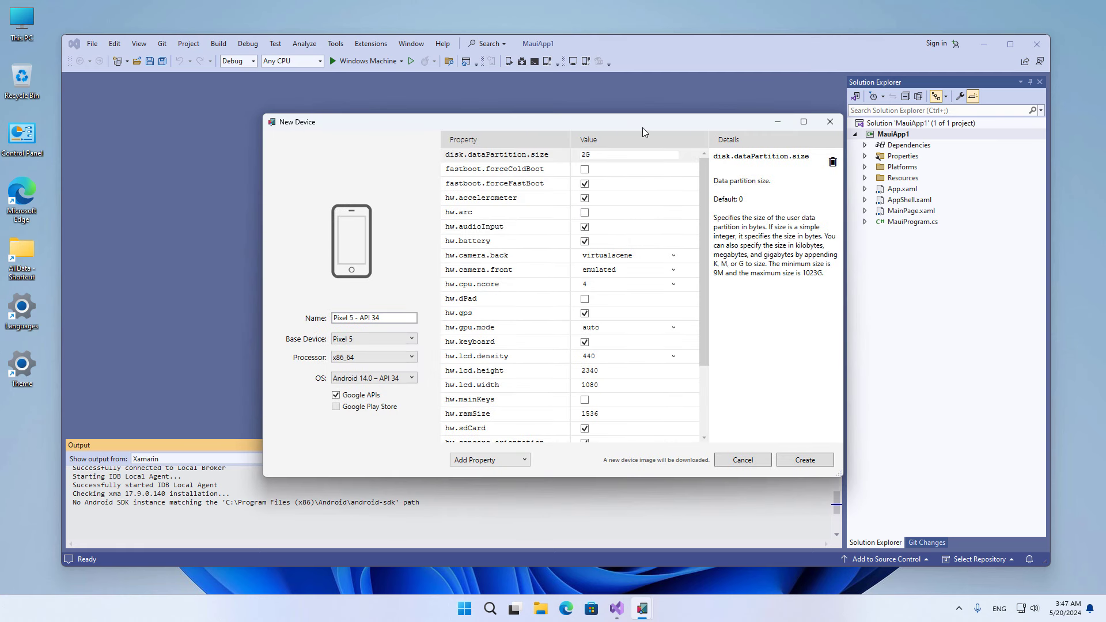
{"action": "left_click_drag", "start_coordinate": [640, 125], "coordinate": [645, 117]}
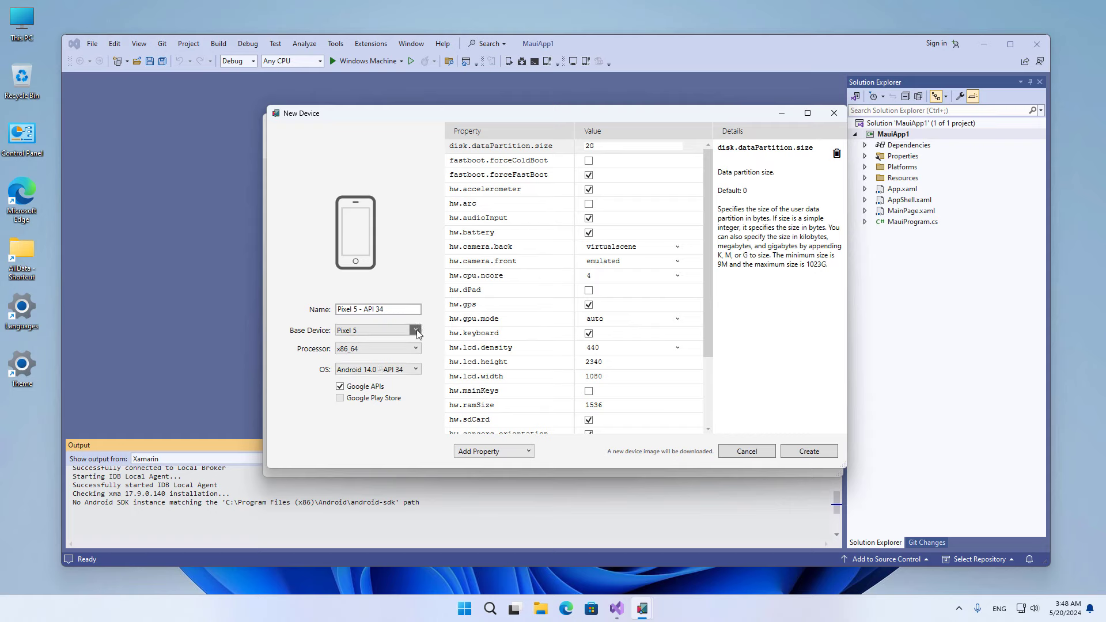
{"action": "left_click", "coordinate": [416, 369]}
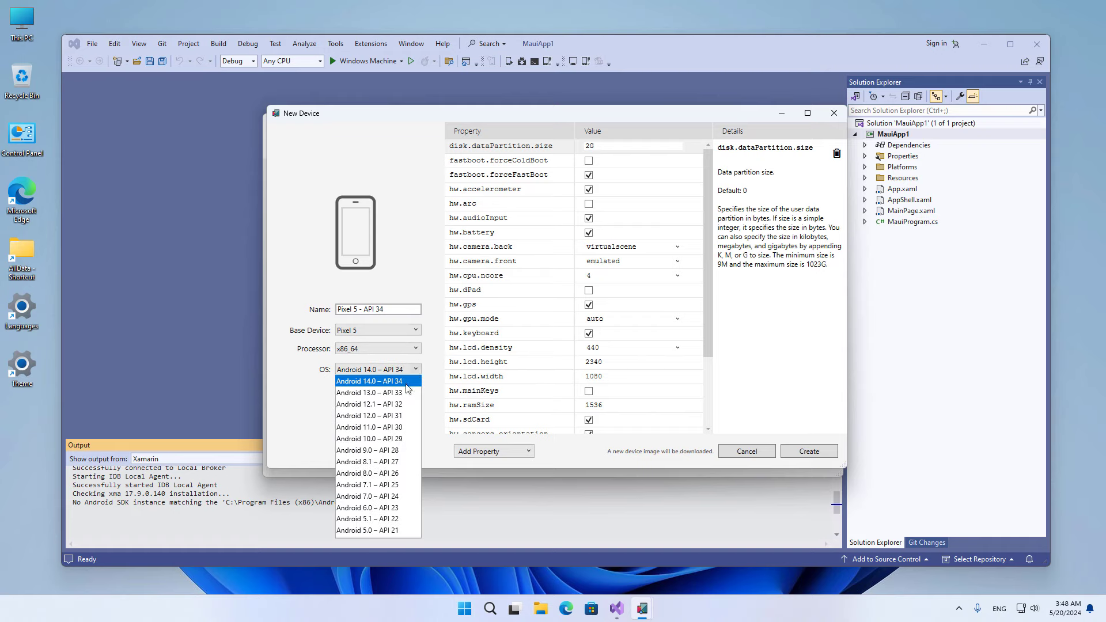
{"action": "left_click", "coordinate": [433, 369]}
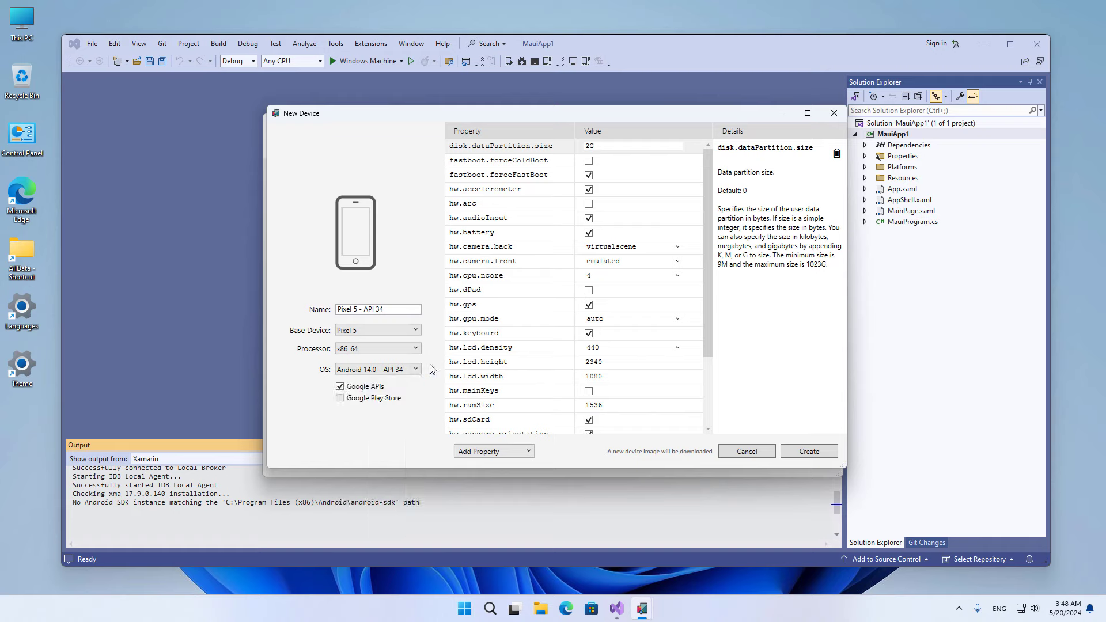
{"action": "left_click", "coordinate": [391, 309]}
{"action": "left_click", "coordinate": [812, 454]}
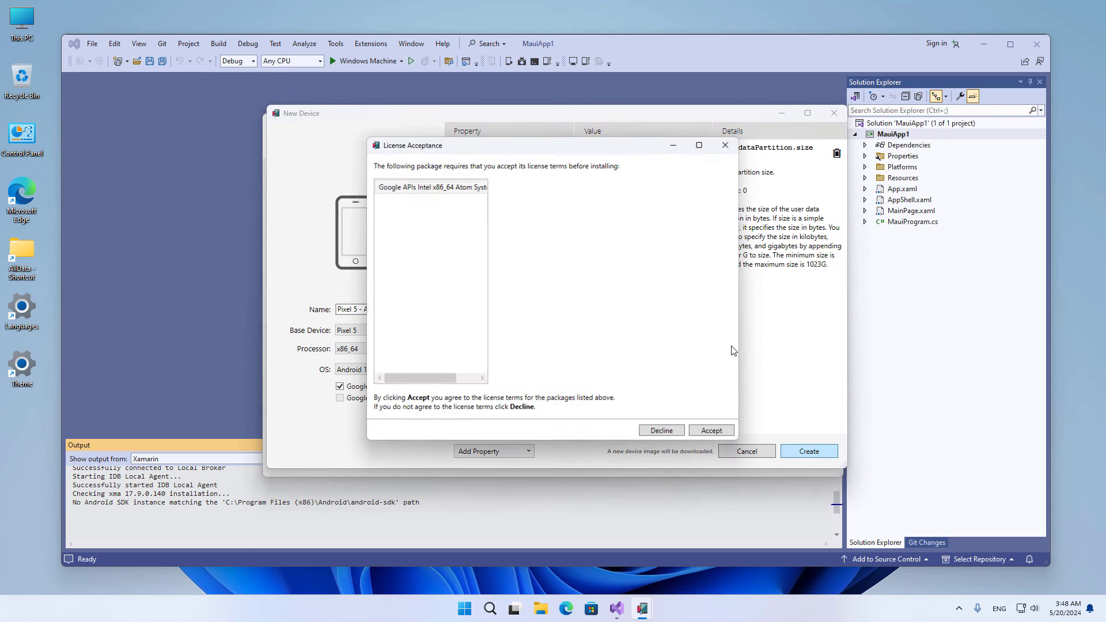
{"action": "left_click", "coordinate": [709, 433]}
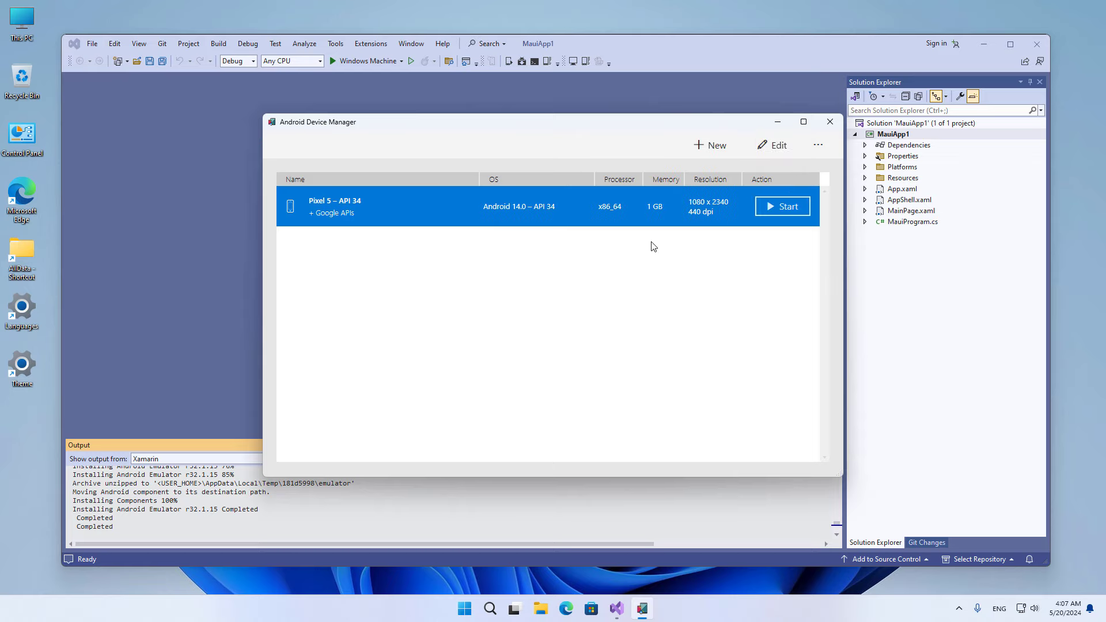
Try to start the Pixel 5 – API 34 emulator, examine the Hyper-V recommendation in the performance warning, and cancel the start
{"action": "left_click", "coordinate": [795, 209]}
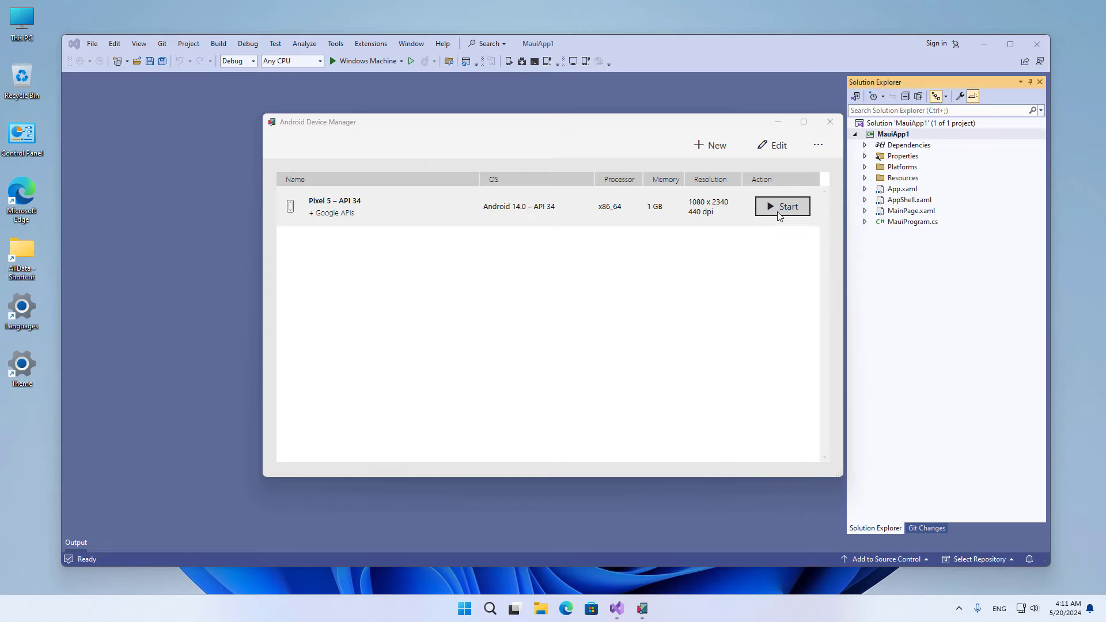
{"action": "left_click", "coordinate": [777, 210]}
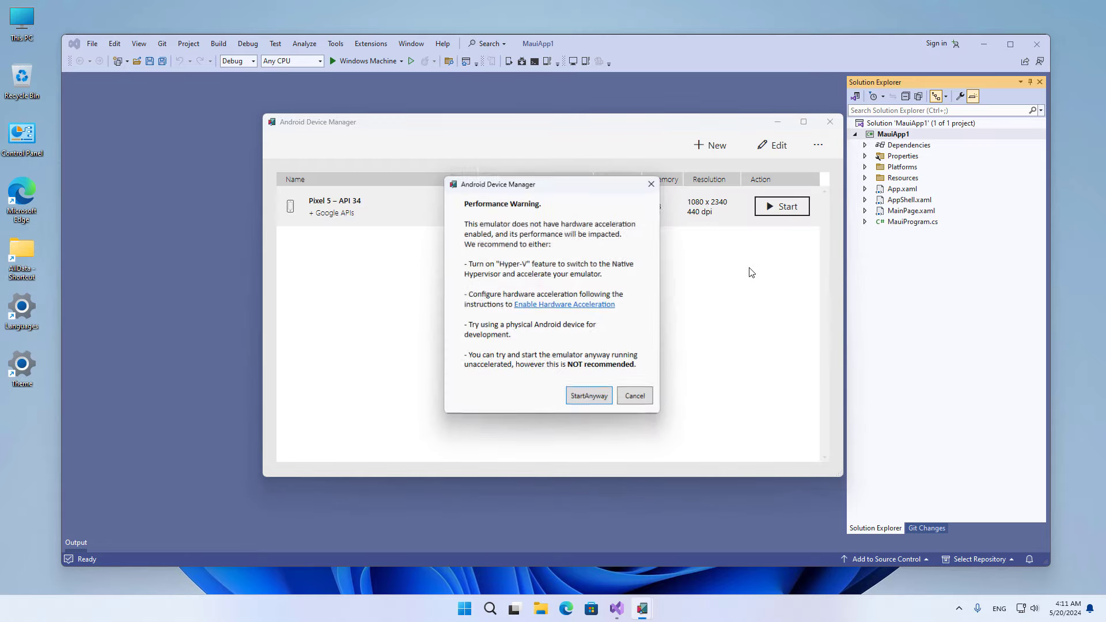
{"action": "left_click_drag", "start_coordinate": [463, 223], "coordinate": [550, 242]}
{"action": "left_click", "coordinate": [550, 242]}
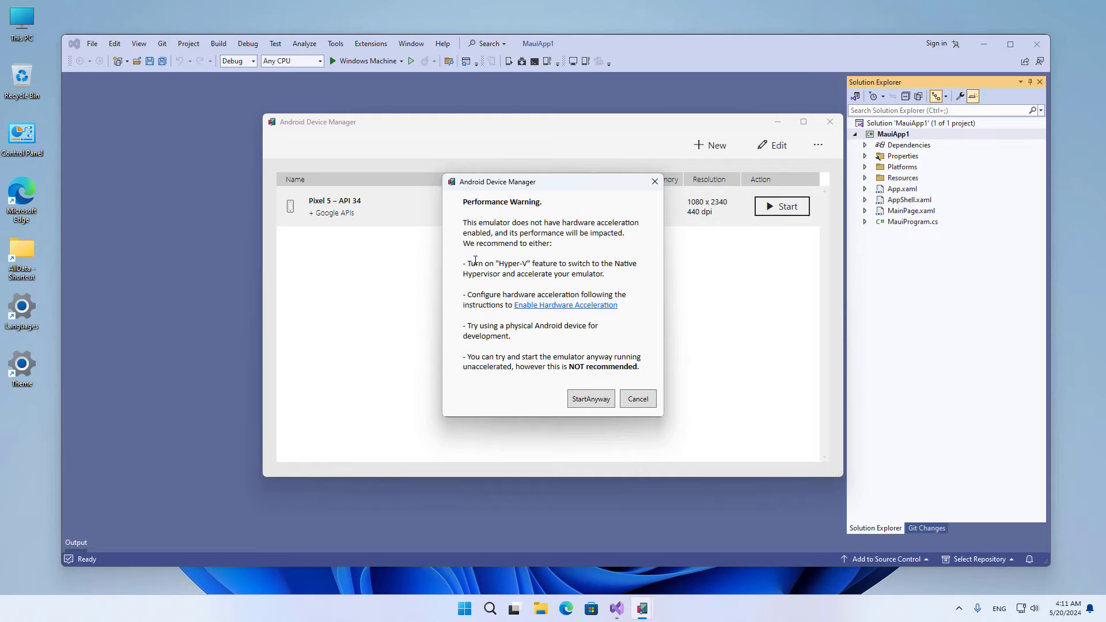
{"action": "left_click_drag", "start_coordinate": [467, 263], "coordinate": [532, 263]}
{"action": "left_click_drag", "start_coordinate": [618, 266], "coordinate": [637, 264]}
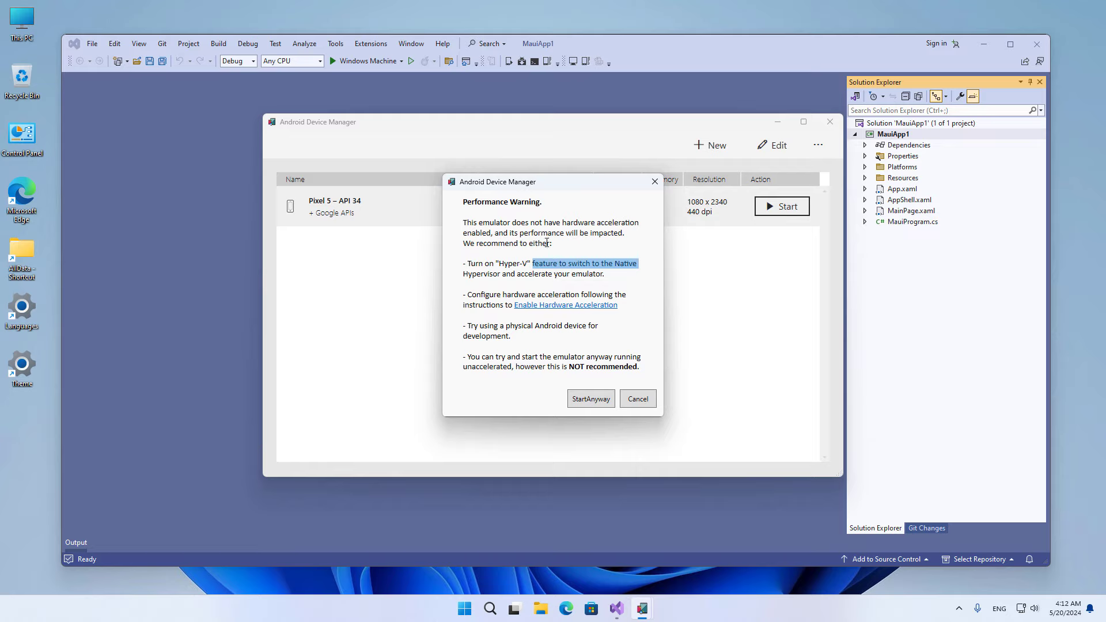
{"action": "left_click_drag", "start_coordinate": [498, 264], "coordinate": [535, 264]}
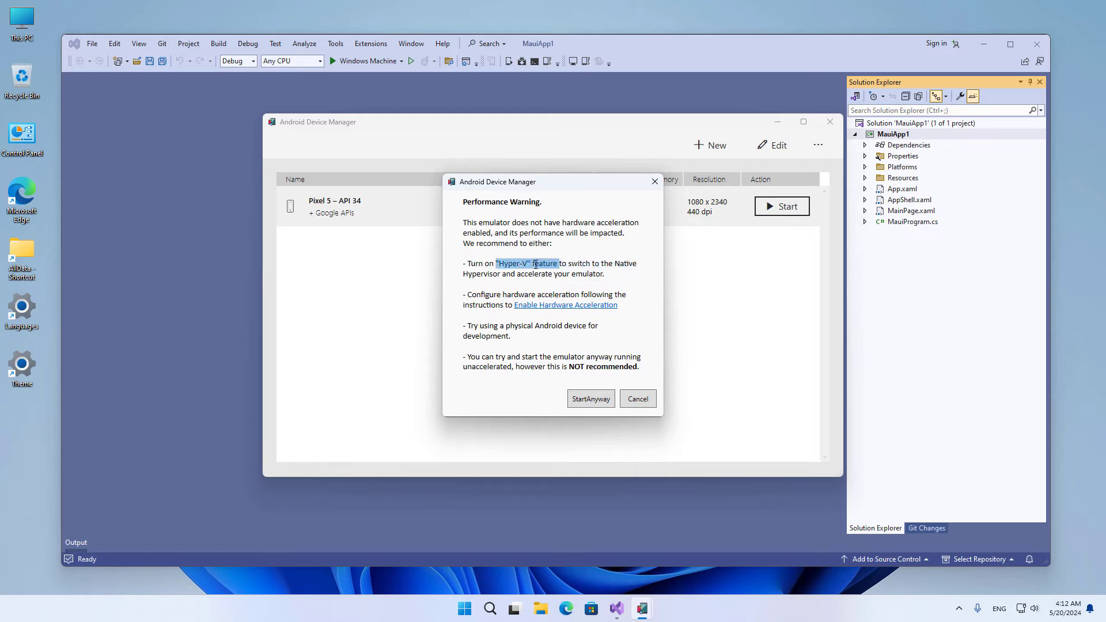
{"action": "left_click", "coordinate": [638, 399]}
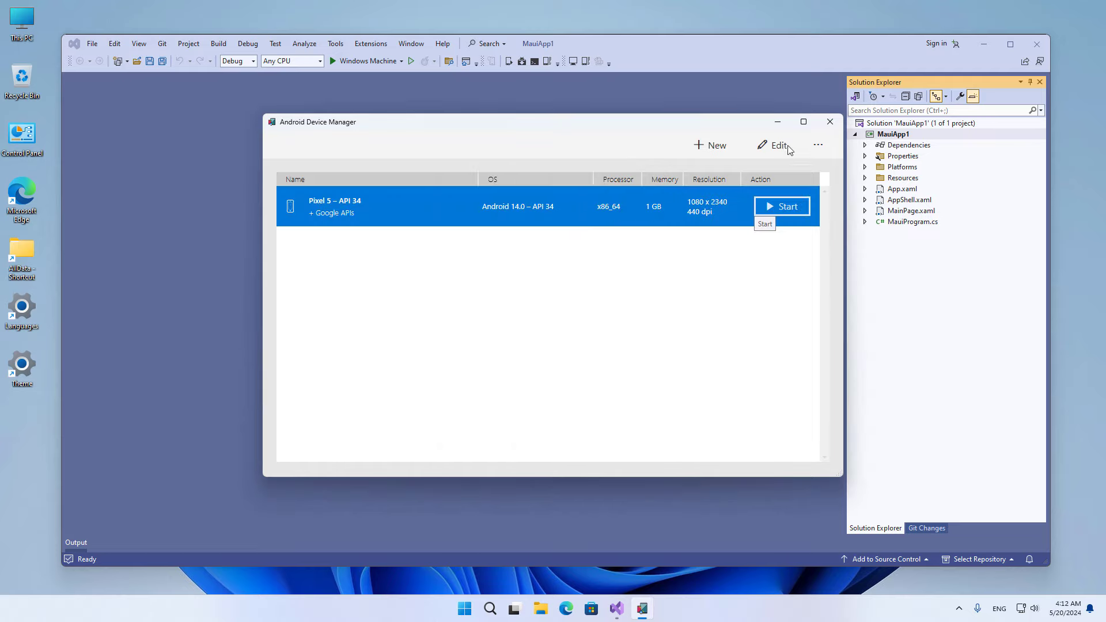
Close the Android Device Manager and Visual Studio, and open the Windows Features settings through Control Panel's installed programs
{"action": "left_click", "coordinate": [829, 123]}
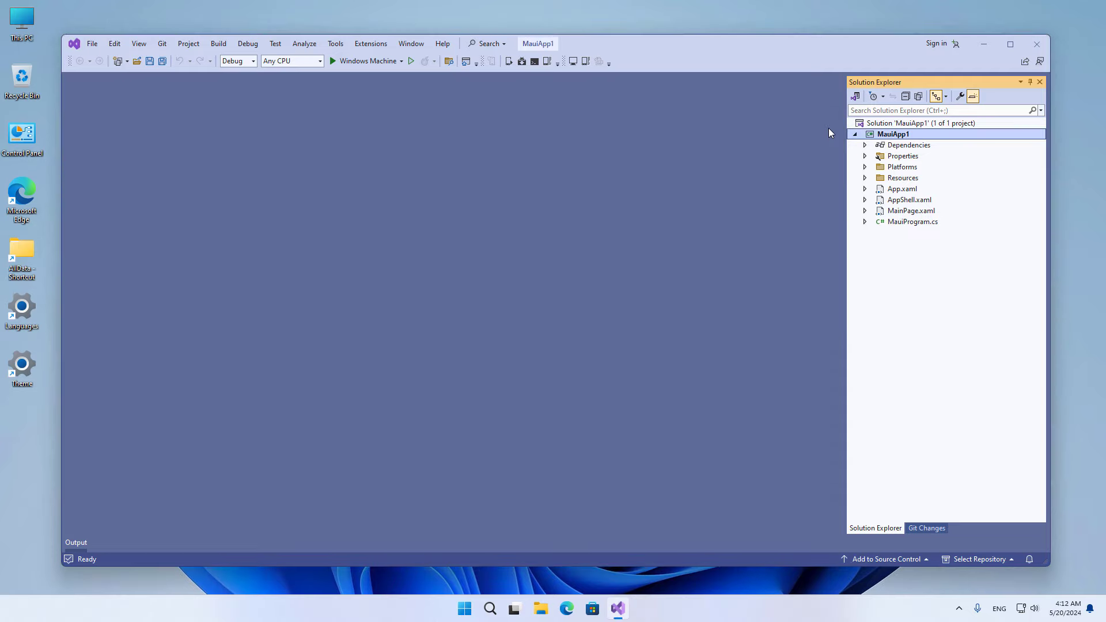
{"action": "left_click", "coordinate": [1036, 44]}
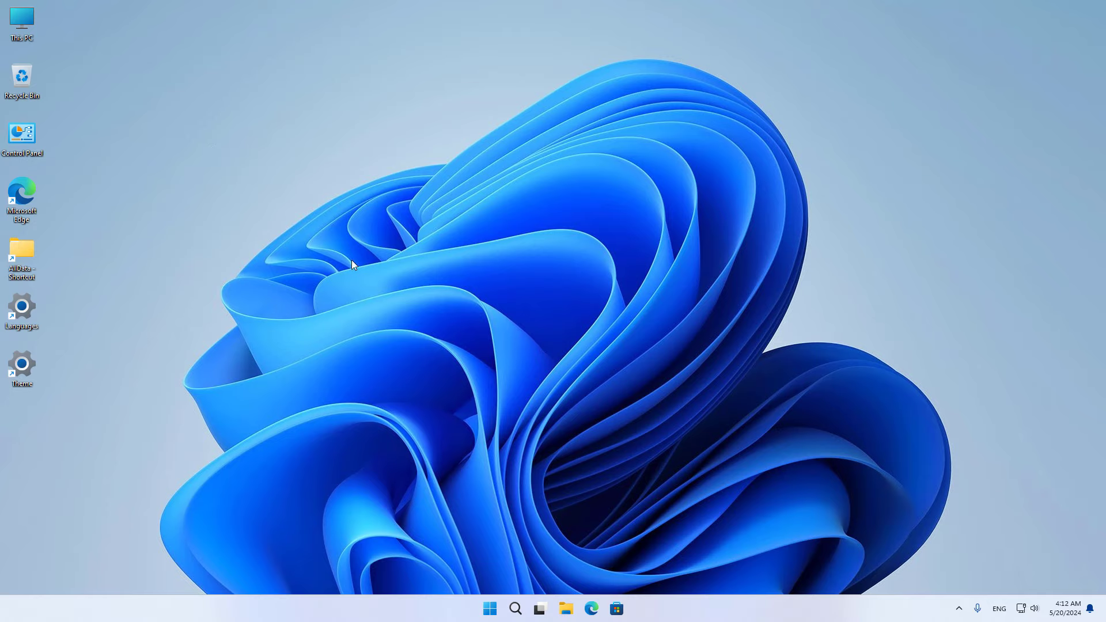
{"action": "double_click", "coordinate": [20, 134]}
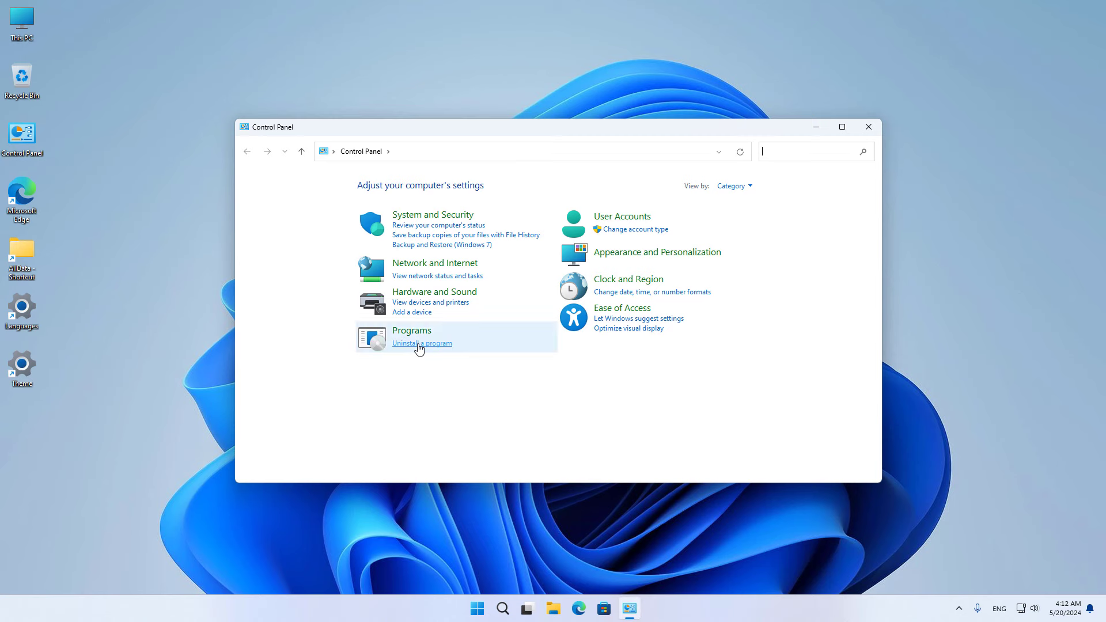
{"action": "left_click", "coordinate": [418, 344]}
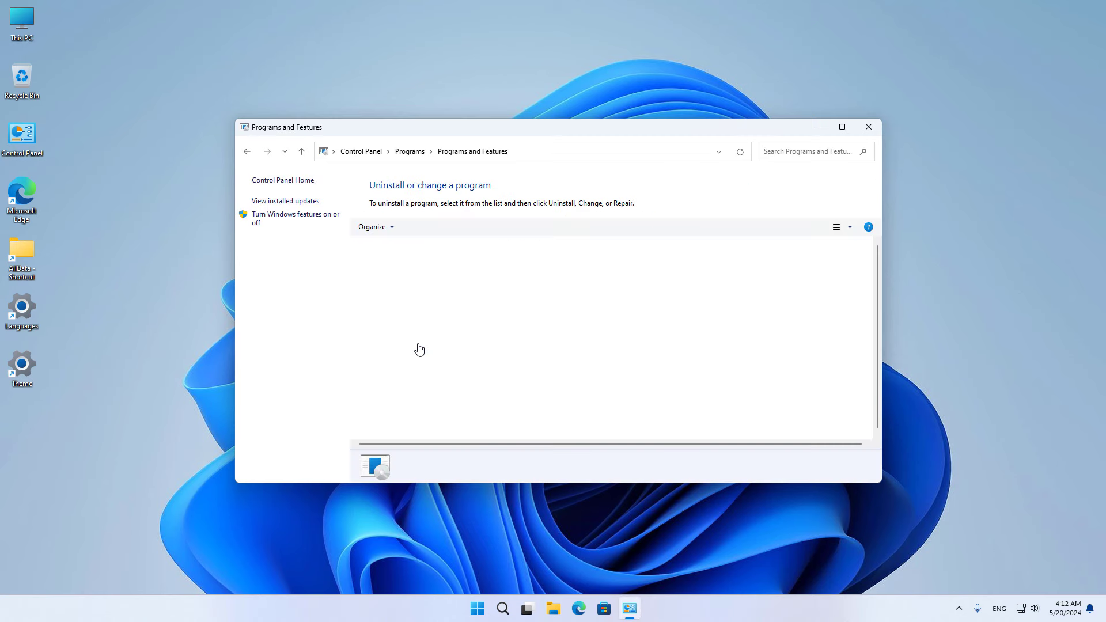
{"action": "left_click", "coordinate": [271, 222]}
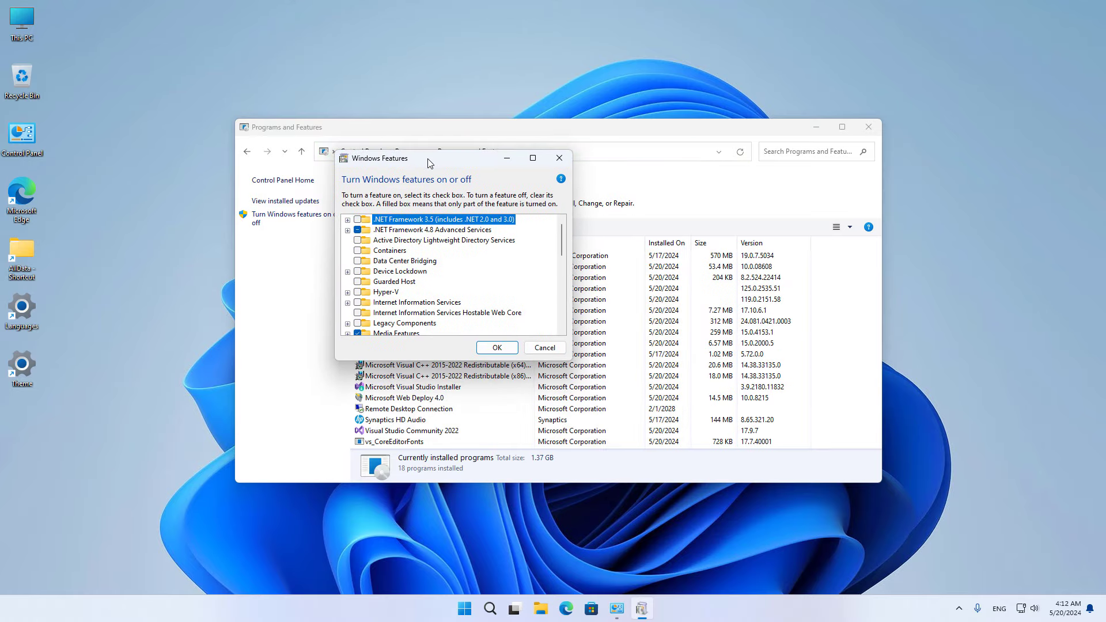
Enlarge the Windows Features window, turn on the Hyper-V feature and apply the change
{"action": "double_click", "coordinate": [521, 206]}
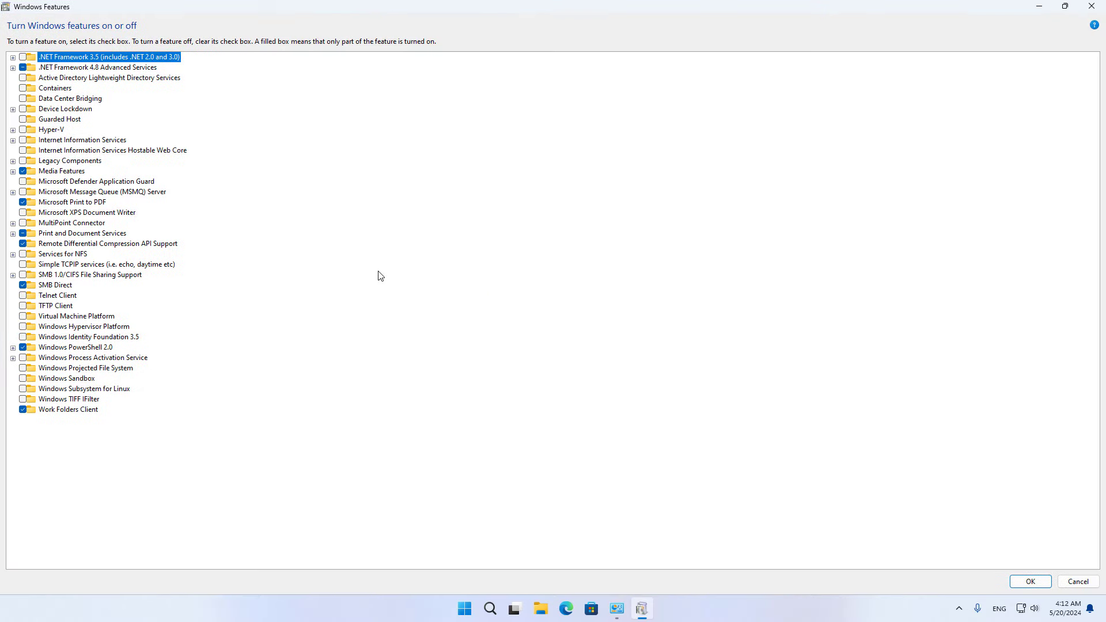
{"action": "double_click", "coordinate": [207, 6]}
{"action": "left_click_drag", "start_coordinate": [350, 51], "coordinate": [439, 73]}
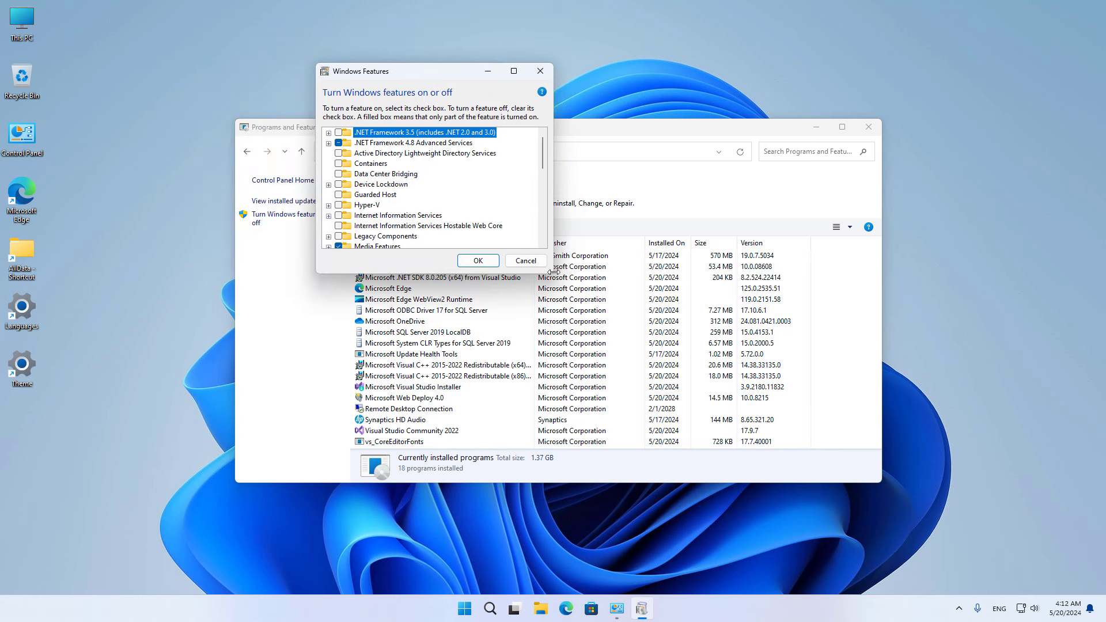
{"action": "left_click_drag", "start_coordinate": [549, 272], "coordinate": [808, 482]}
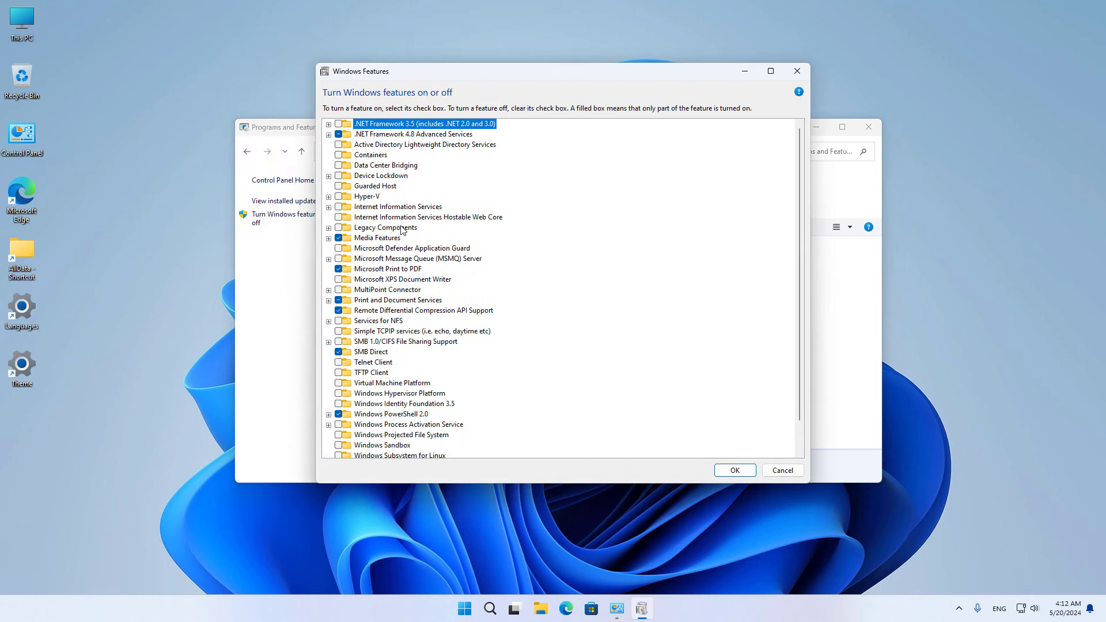
{"action": "left_click", "coordinate": [348, 199]}
{"action": "left_click", "coordinate": [339, 196]}
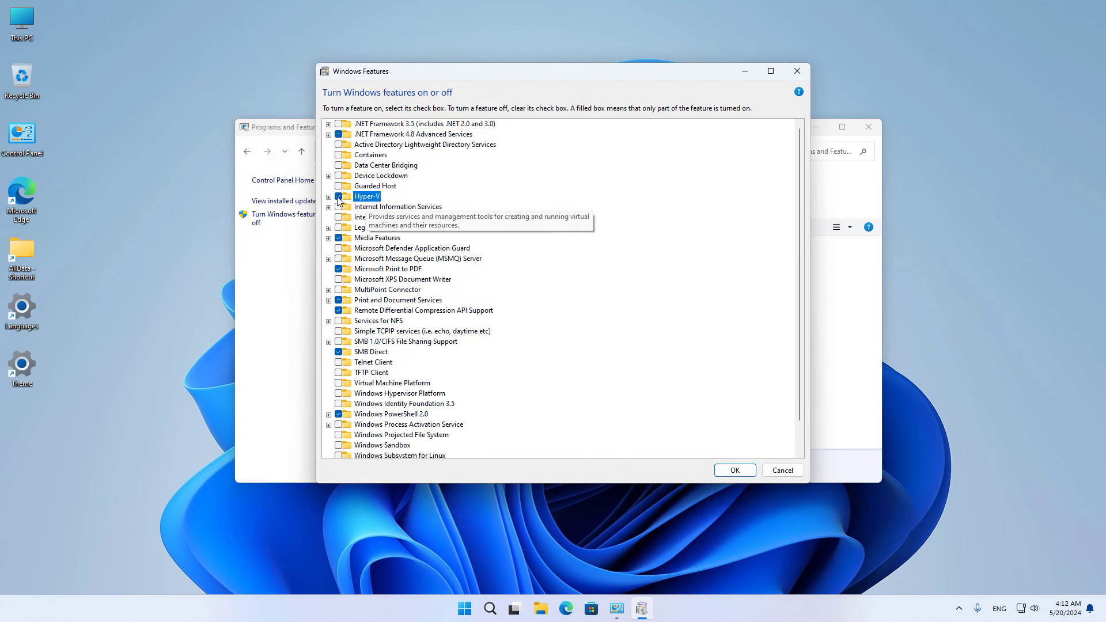
{"action": "left_click", "coordinate": [733, 469]}
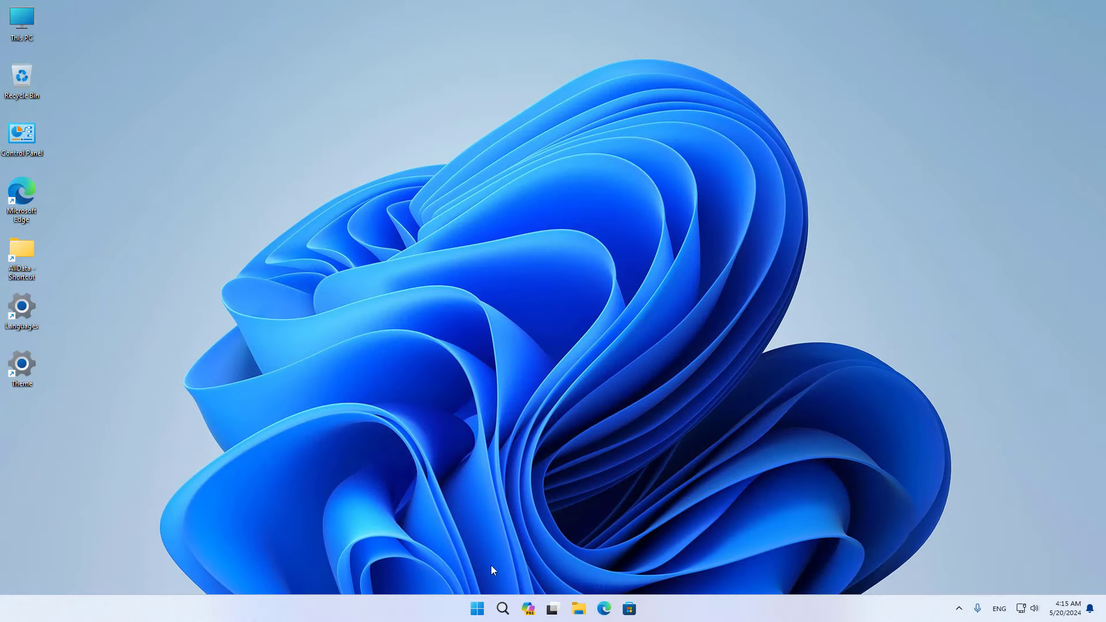
Switch to Visual Studio 2022 and reopen the recent solution MauiApp1.sln
{"action": "left_click", "coordinate": [477, 608]}
{"action": "left_click", "coordinate": [408, 266]}
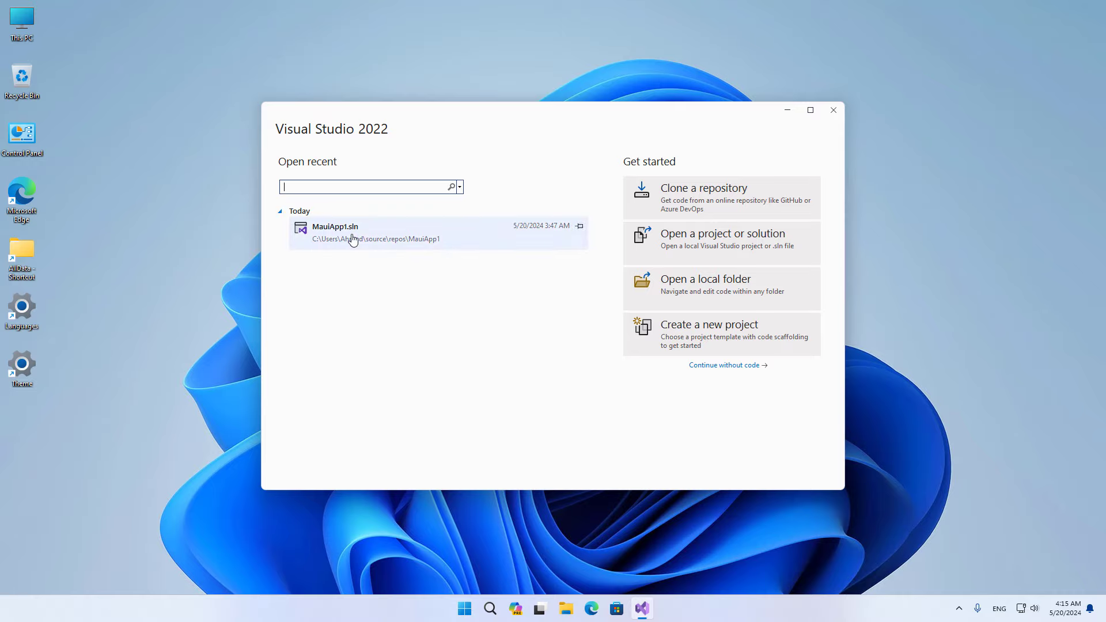
{"action": "left_click", "coordinate": [341, 233]}
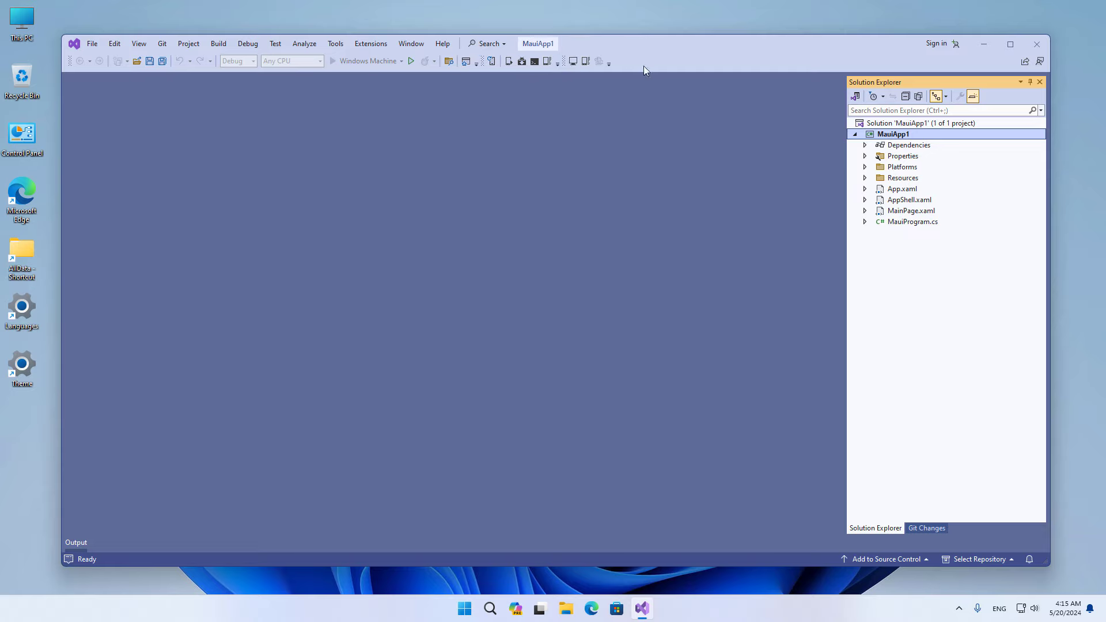
Set the debug target of MauiApp1 to the Android emulator Pixel 5 - API 34 (Android 14.0 - API 34)
{"action": "left_click", "coordinate": [401, 61]}
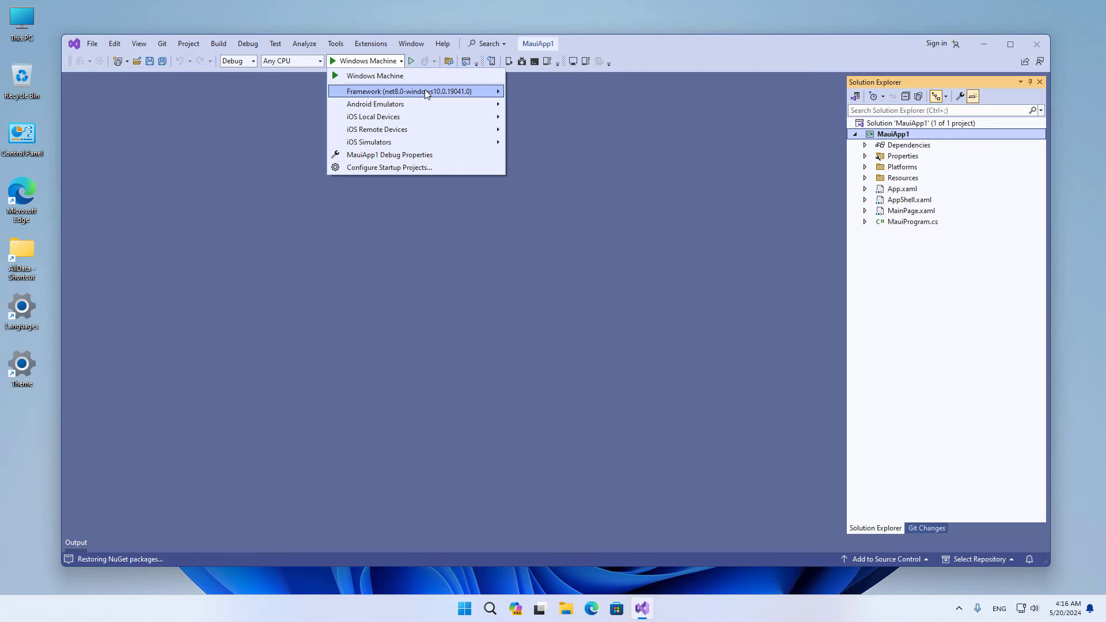
{"action": "mouse_move", "coordinate": [437, 105]}
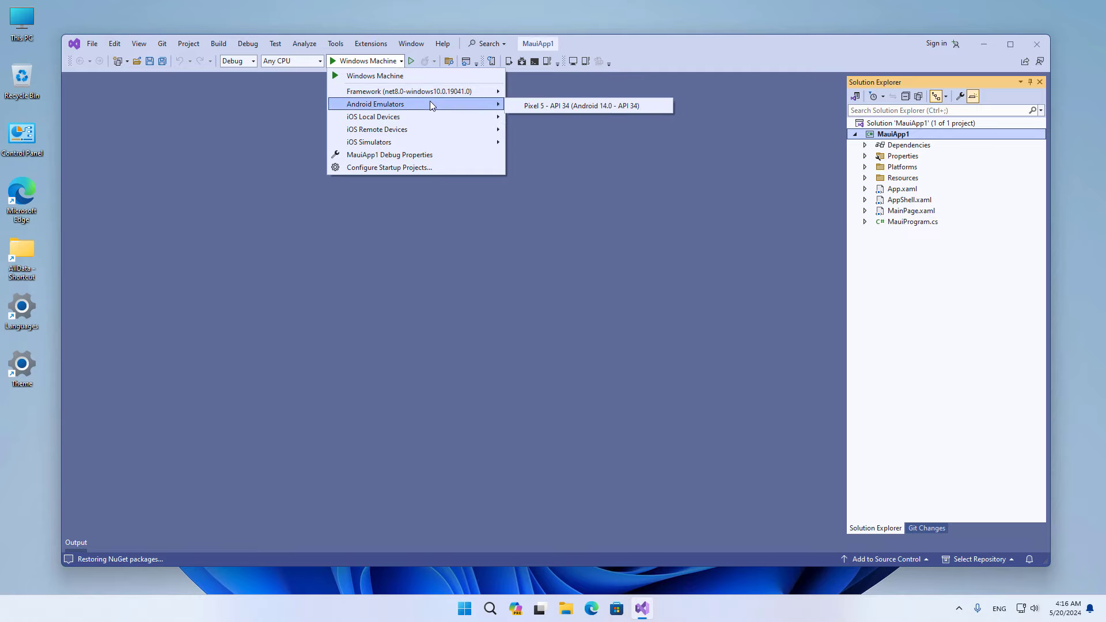
{"action": "left_click", "coordinate": [532, 109]}
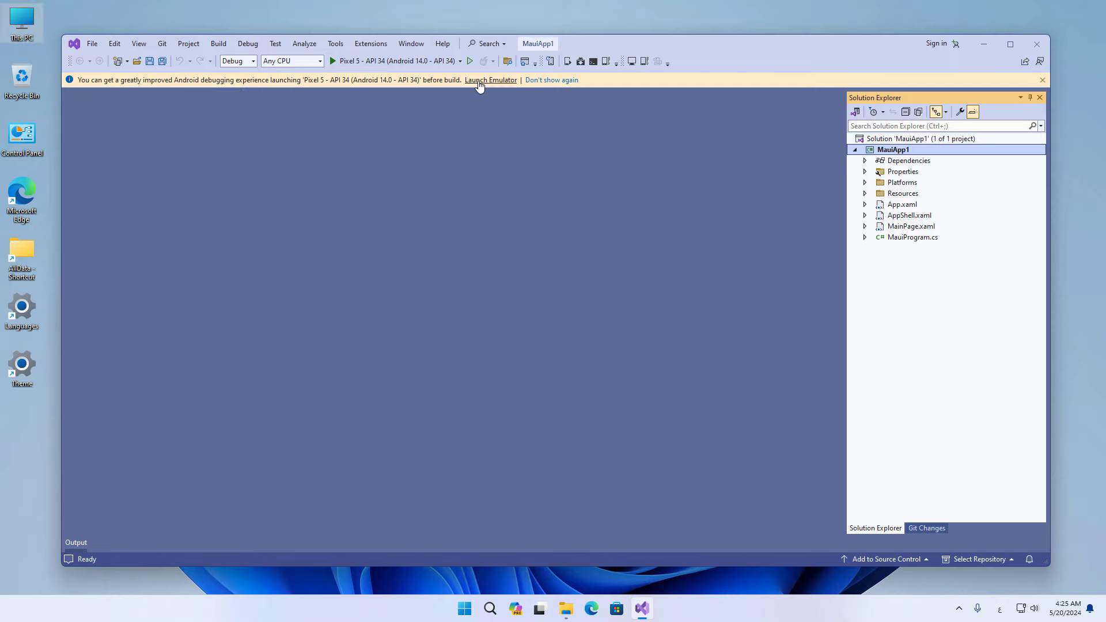
Launch the Pixel 5 - API 34 emulator before building, and dismiss the ADB detection warning so it is never shown again
{"action": "left_click", "coordinate": [479, 81]}
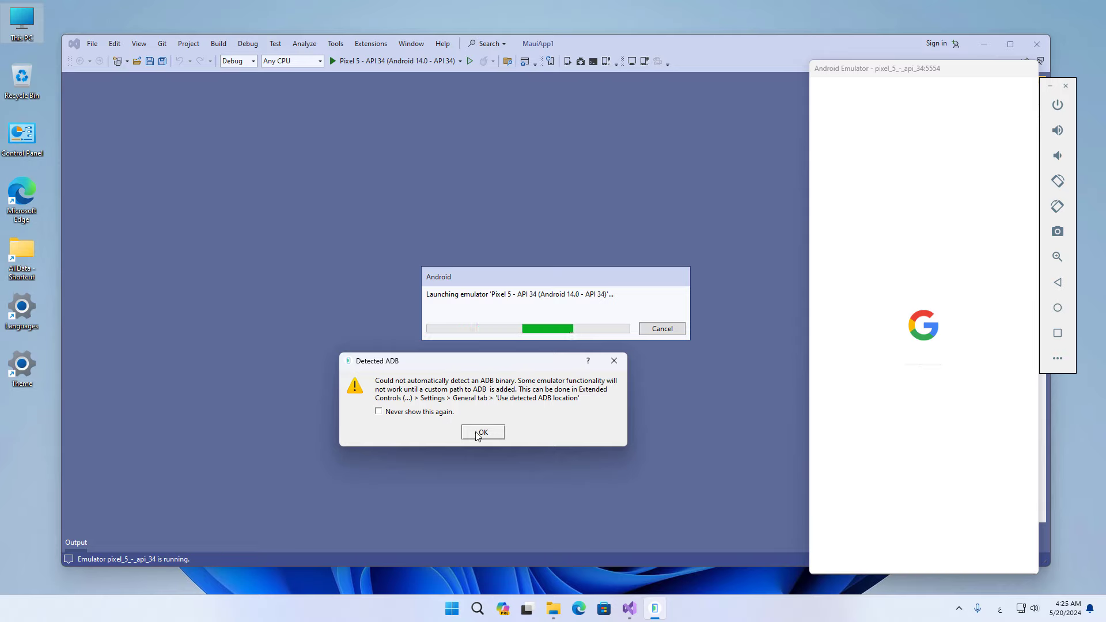
{"action": "left_click", "coordinate": [396, 413]}
{"action": "left_click", "coordinate": [483, 432]}
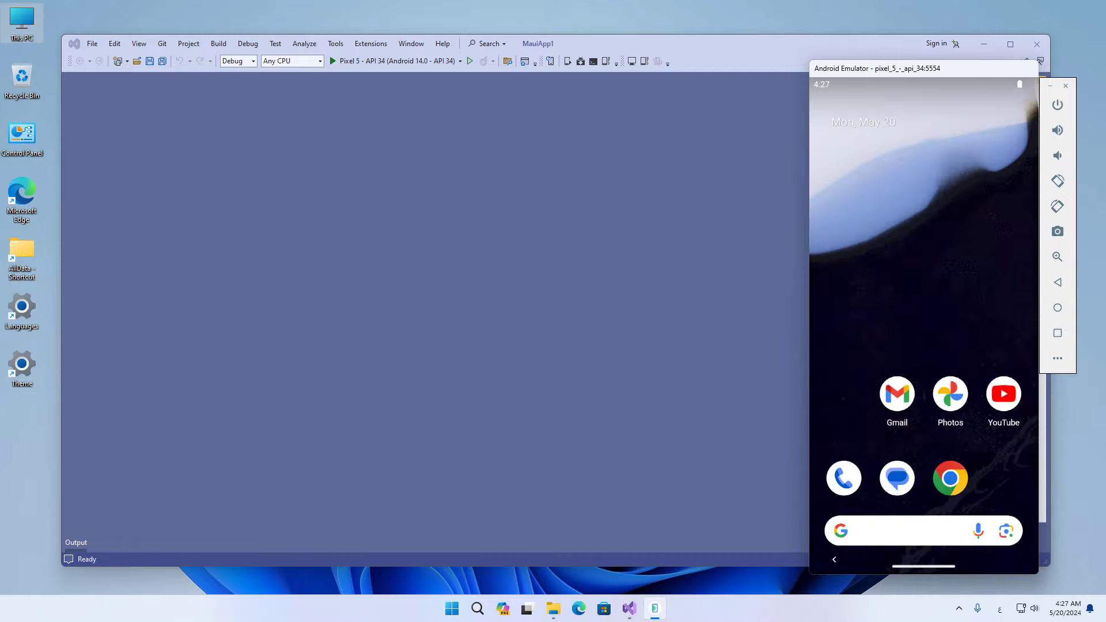
Build and run MauiApp1 on the Pixel 5 emulator in debug mode, with the emulator window brought forward and moved slightly aside
{"action": "left_click", "coordinate": [429, 65]}
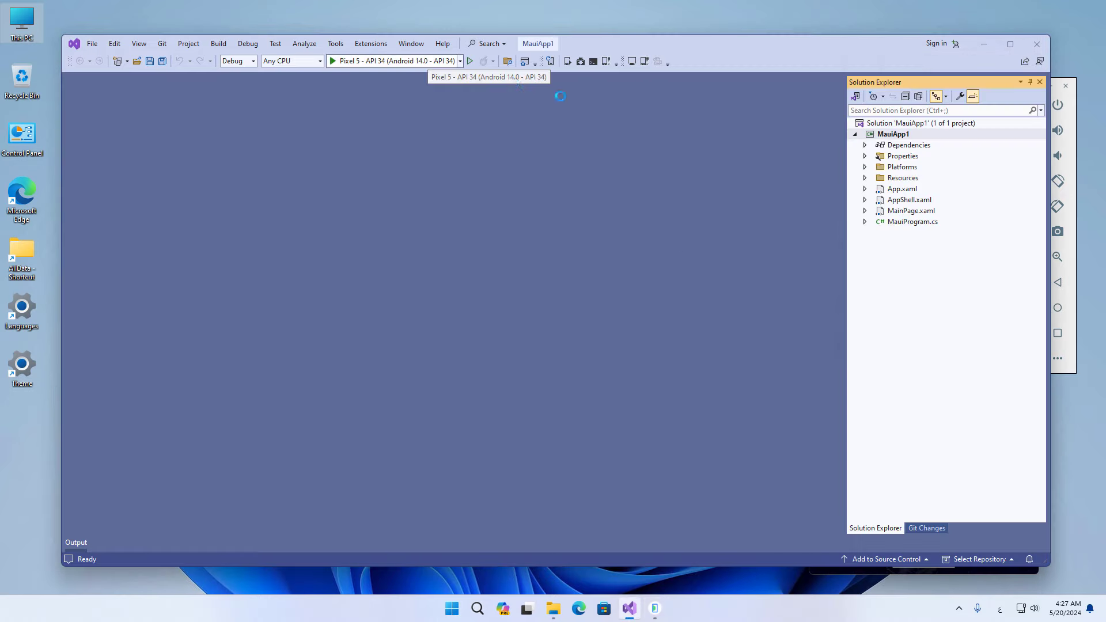
{"action": "left_click", "coordinate": [1073, 357]}
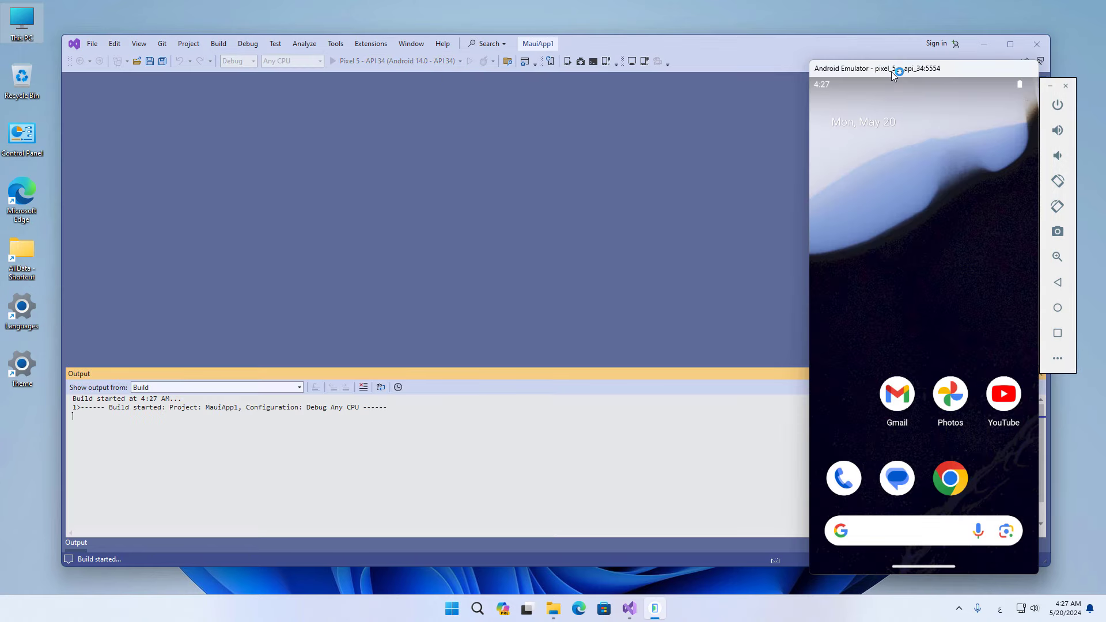
{"action": "left_click_drag", "start_coordinate": [890, 72], "coordinate": [919, 59]}
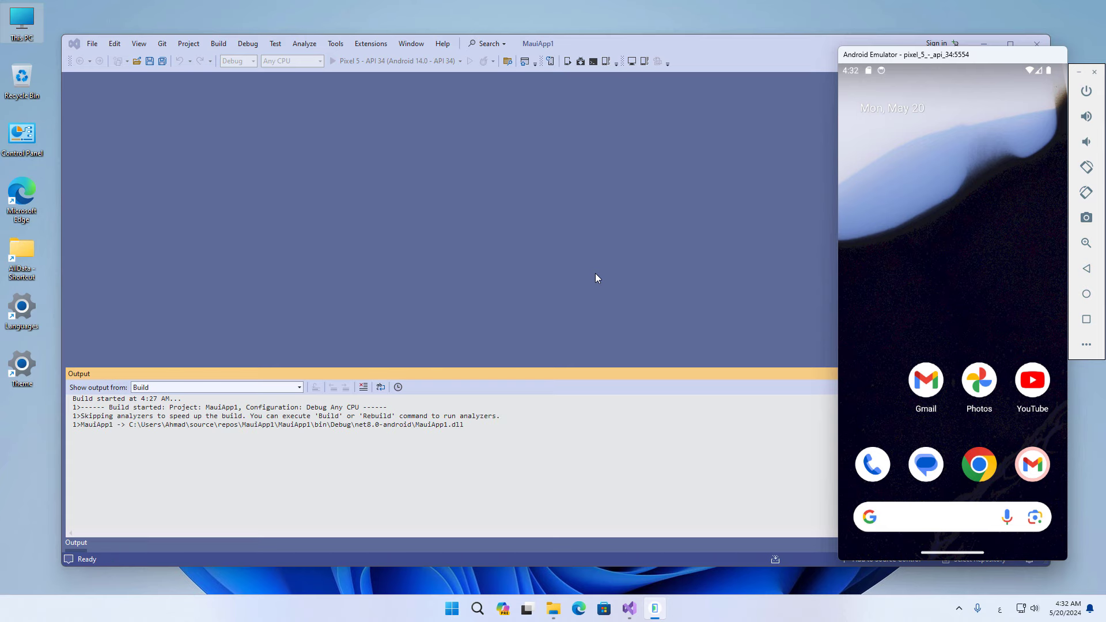
{"action": "key", "text": "F5"}
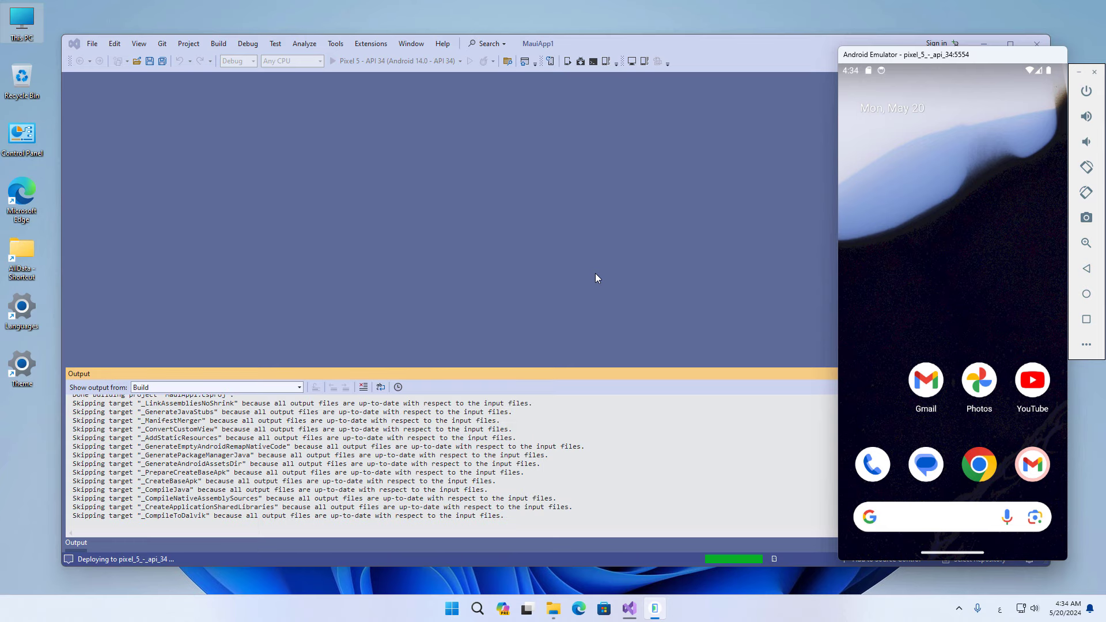
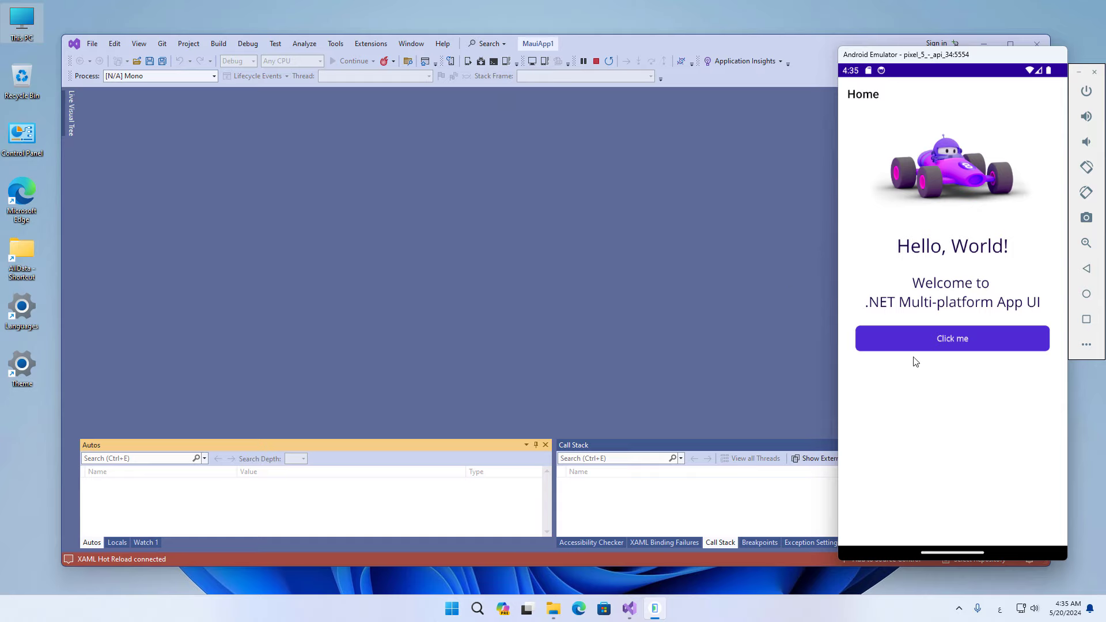
Test the "Click me" button twice in MauiApp1 on the emulator, and stop debugging
{"action": "left_click", "coordinate": [925, 340]}
{"action": "left_click", "coordinate": [927, 341]}
{"action": "left_click", "coordinate": [596, 61]}
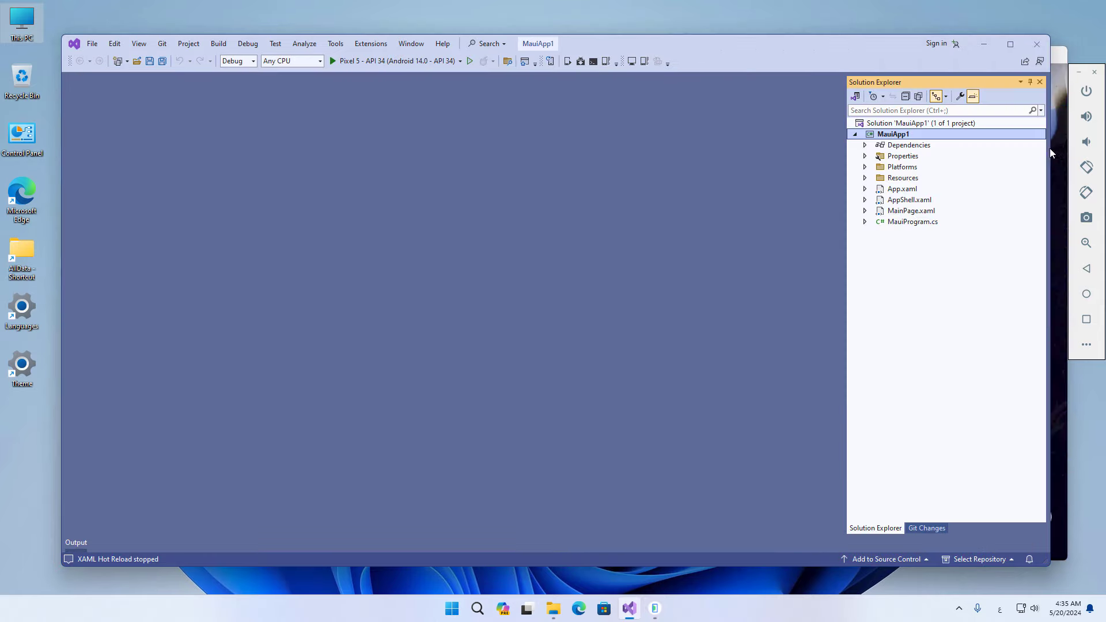
Bring the Android emulator forward and close it, and exit Visual Studio
{"action": "left_click", "coordinate": [1065, 171]}
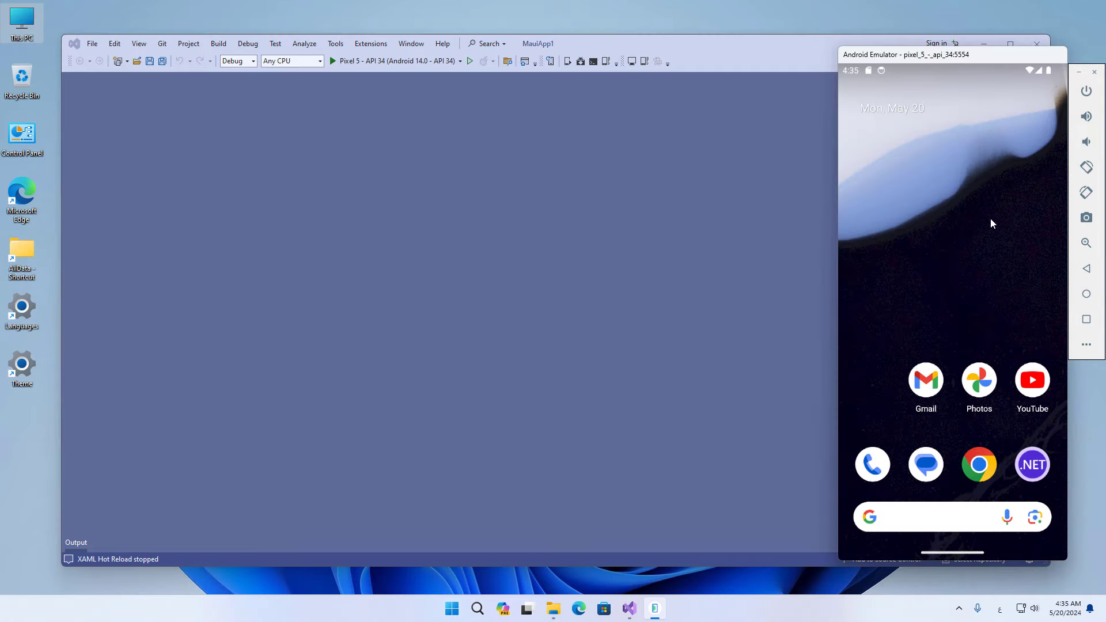
{"action": "left_click", "coordinate": [1094, 72]}
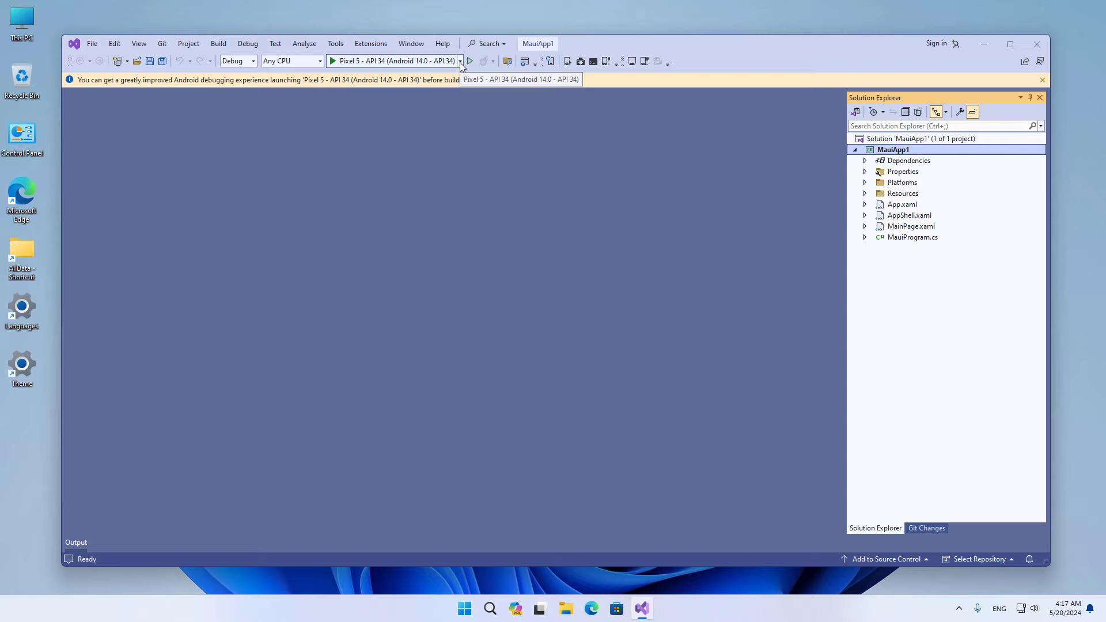
{"action": "left_click", "coordinate": [1038, 45]}
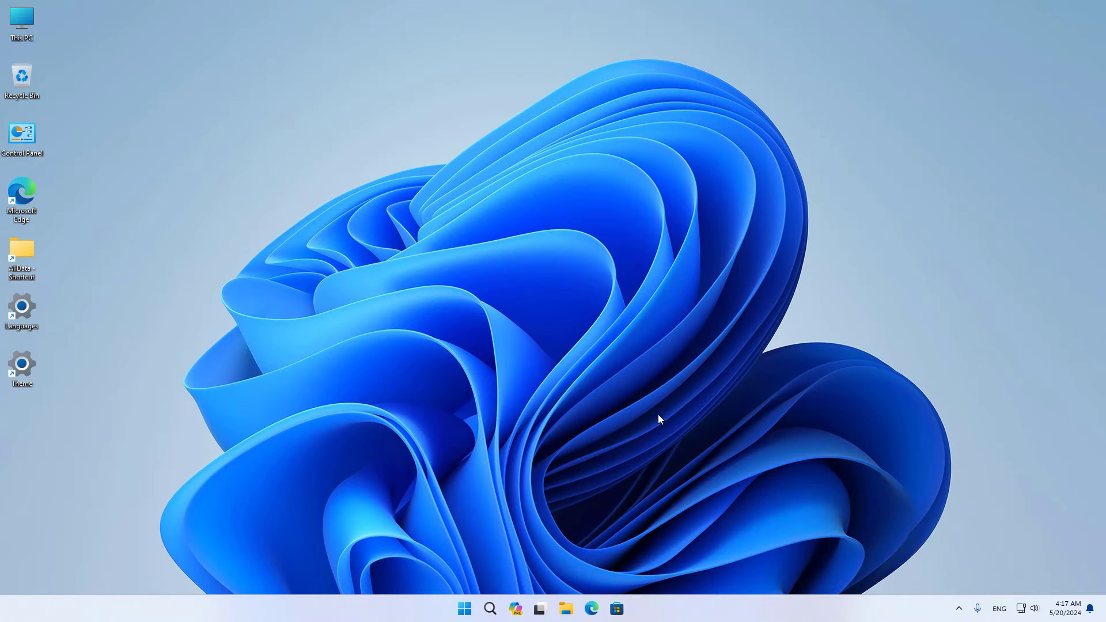